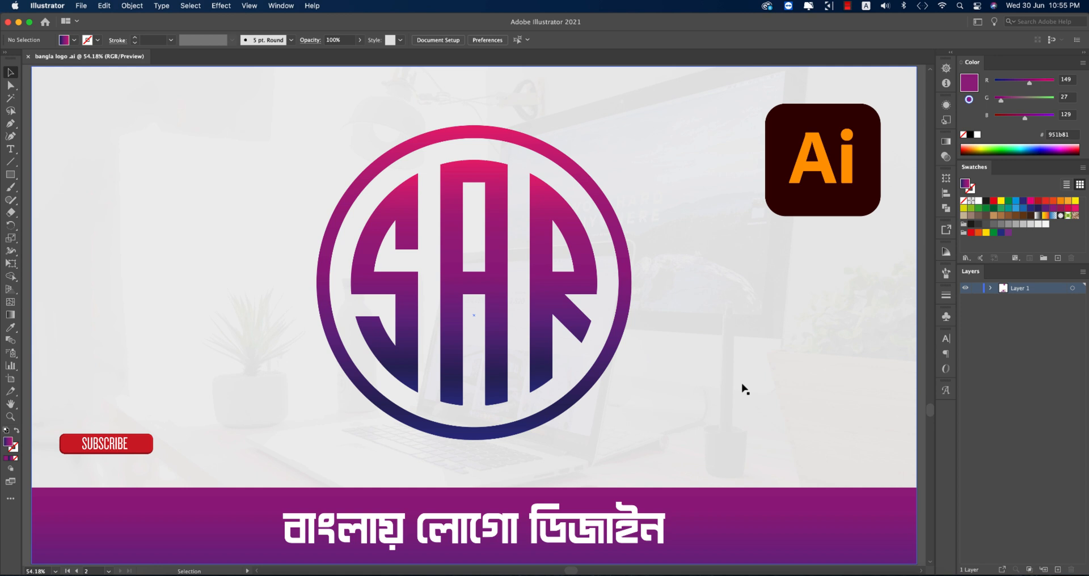
Create a new 2000 x 2000 px document named "circle letter logo" in CMYK Color mode with 300 ppi raster effects.
scroll(742, 386, "up", 2)
scroll(742, 385, "down", 3)
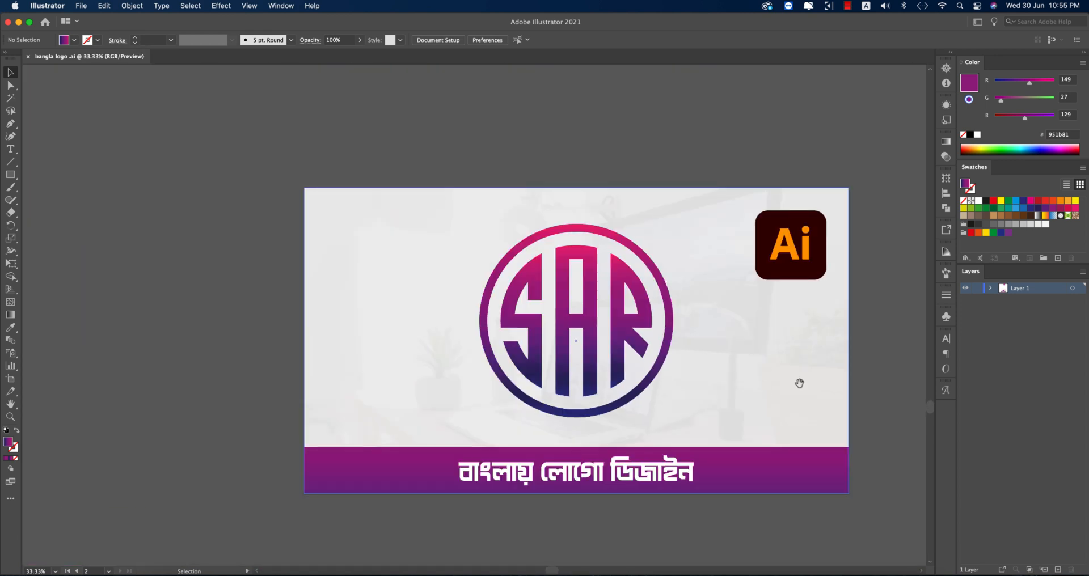
left_click_drag(799, 383, 665, 345)
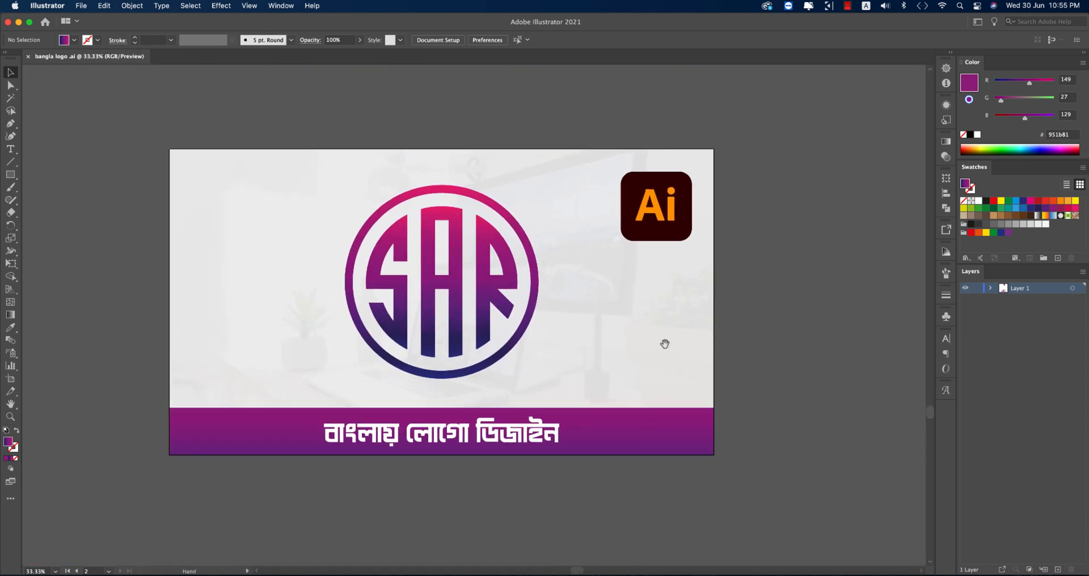
left_click(85, 7)
left_click(85, 19)
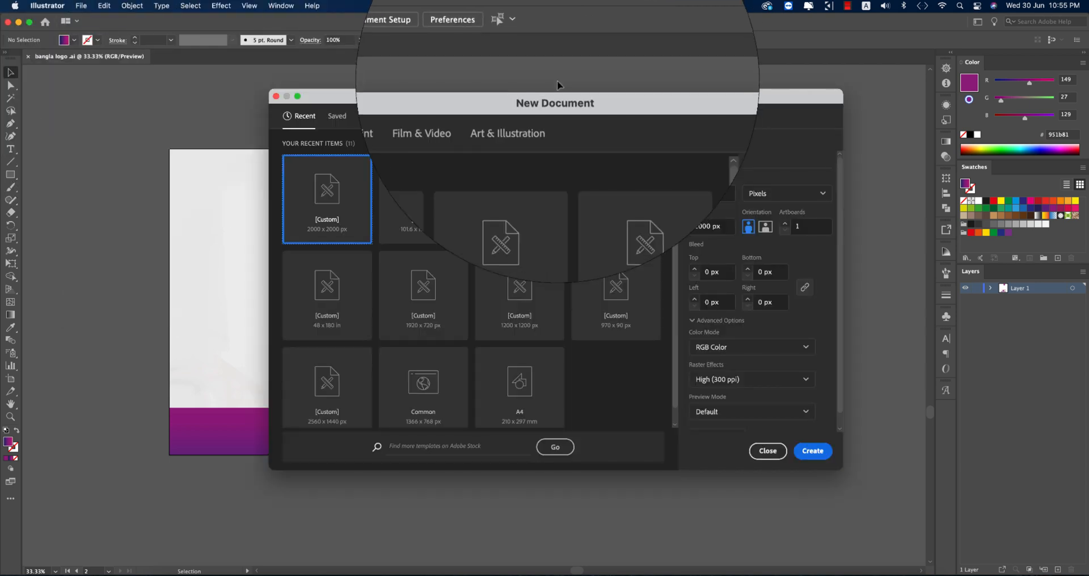
left_click_drag(476, 98, 473, 85)
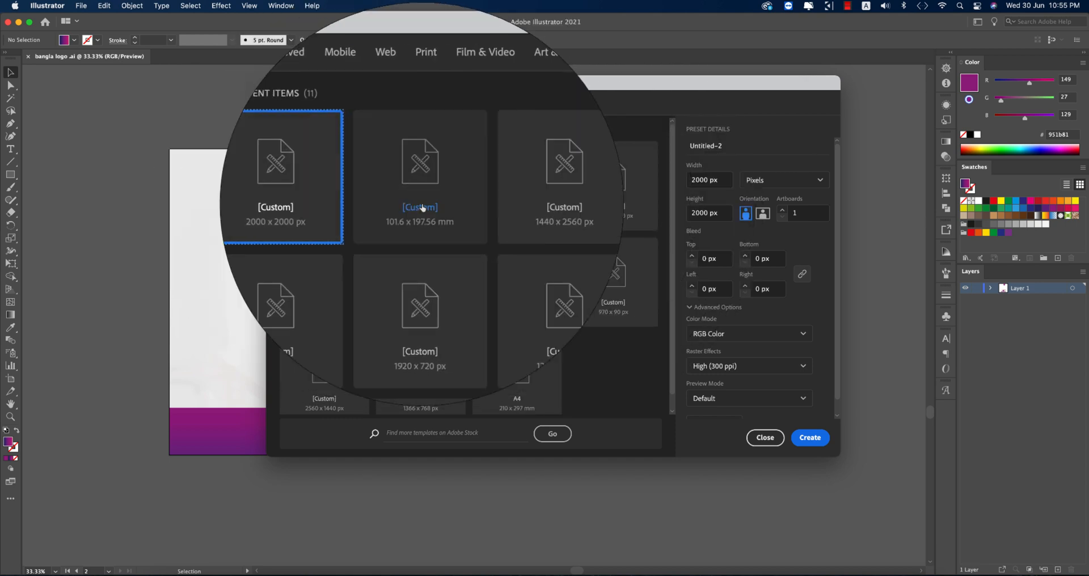
left_click(737, 334)
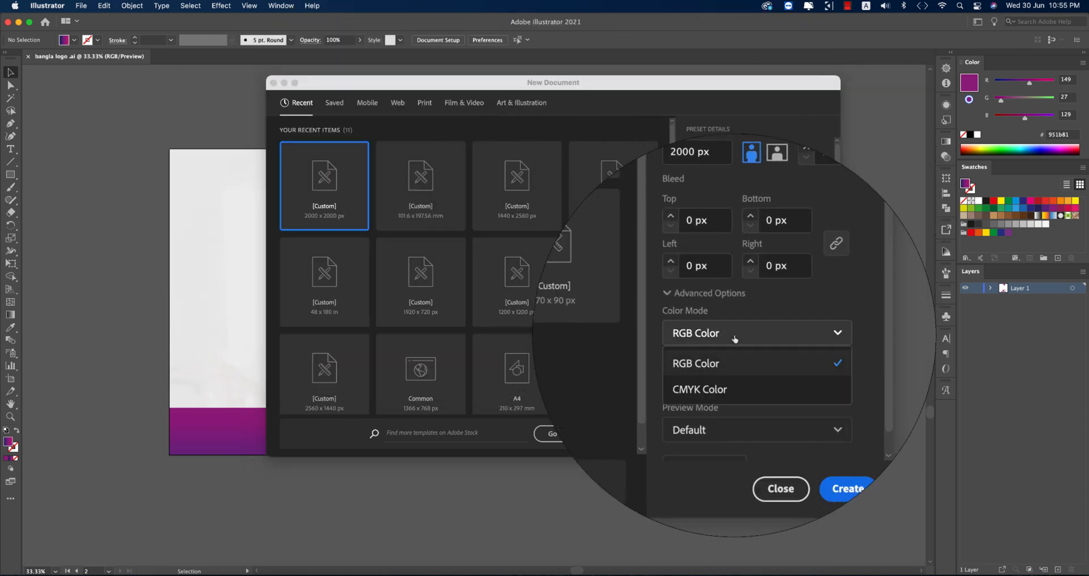
left_click(711, 356)
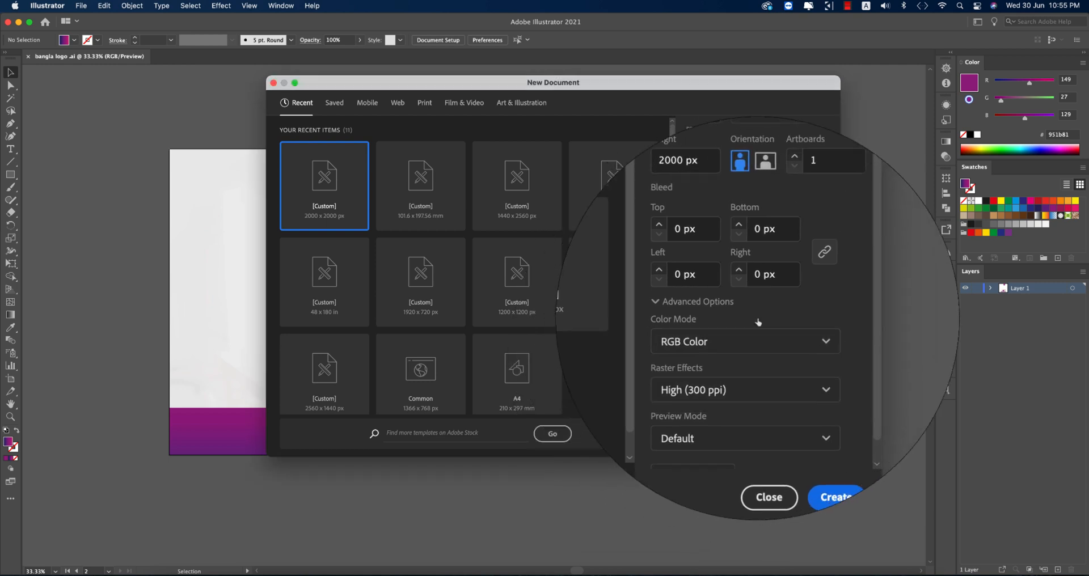
left_click(772, 335)
left_click(731, 369)
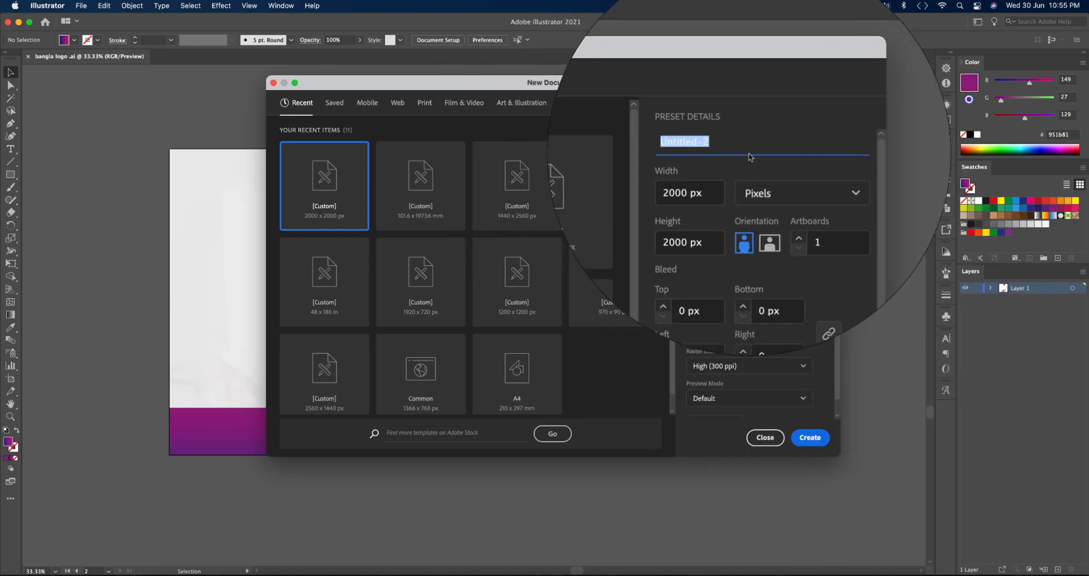
type("circle letterlogo")
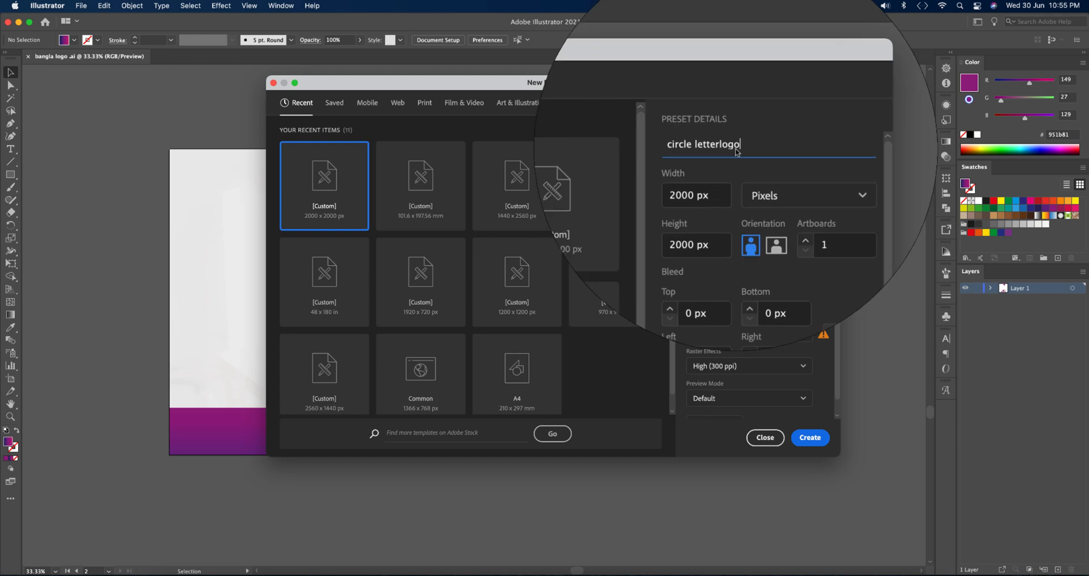
left_click(820, 437)
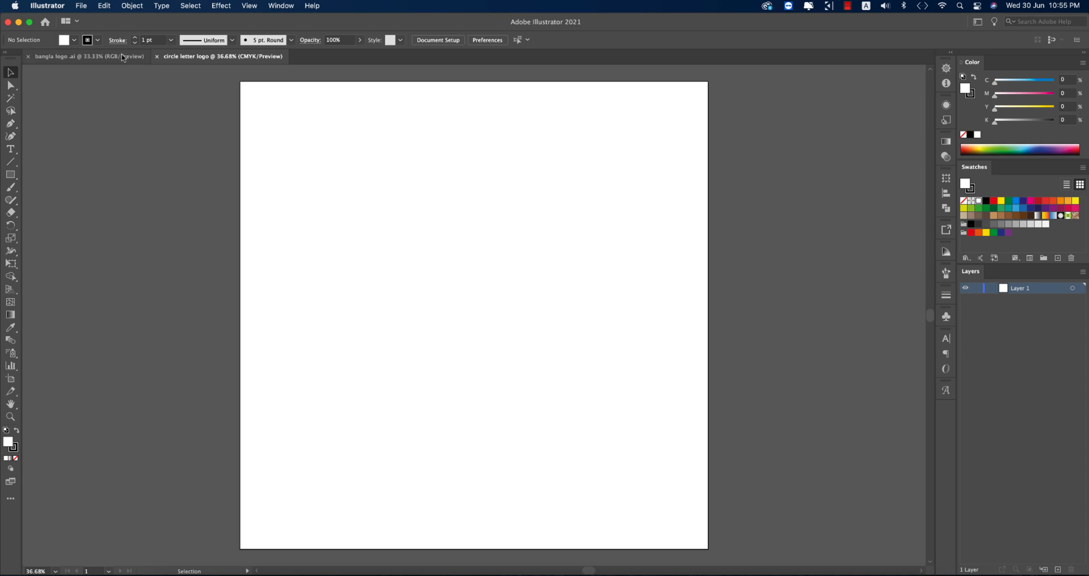
Copy the round SAR logo from the bangla logo document into the circle letter logo document, beside the artboard.
left_click(89, 57)
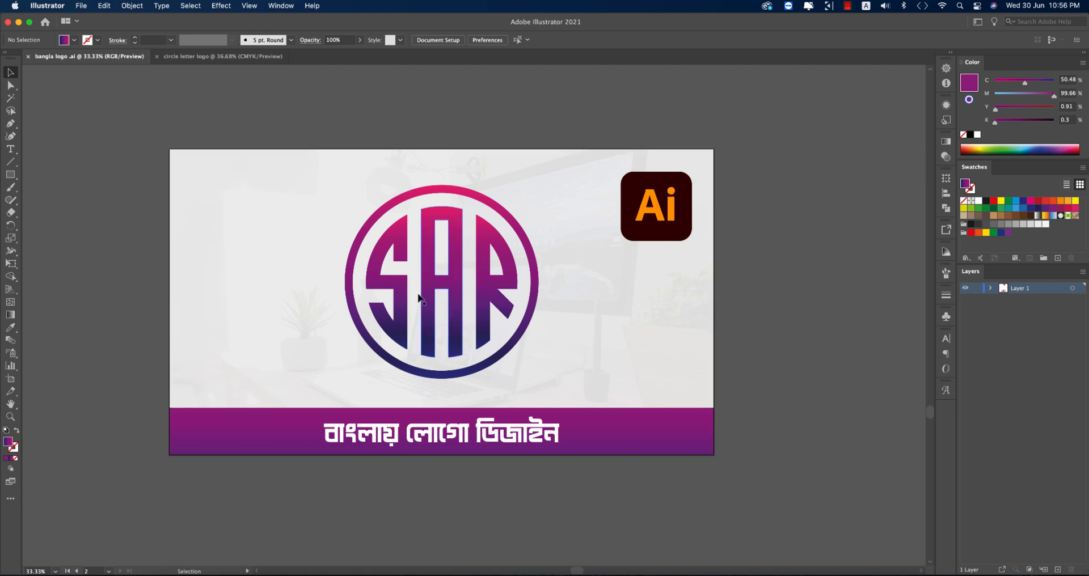
left_click(497, 300)
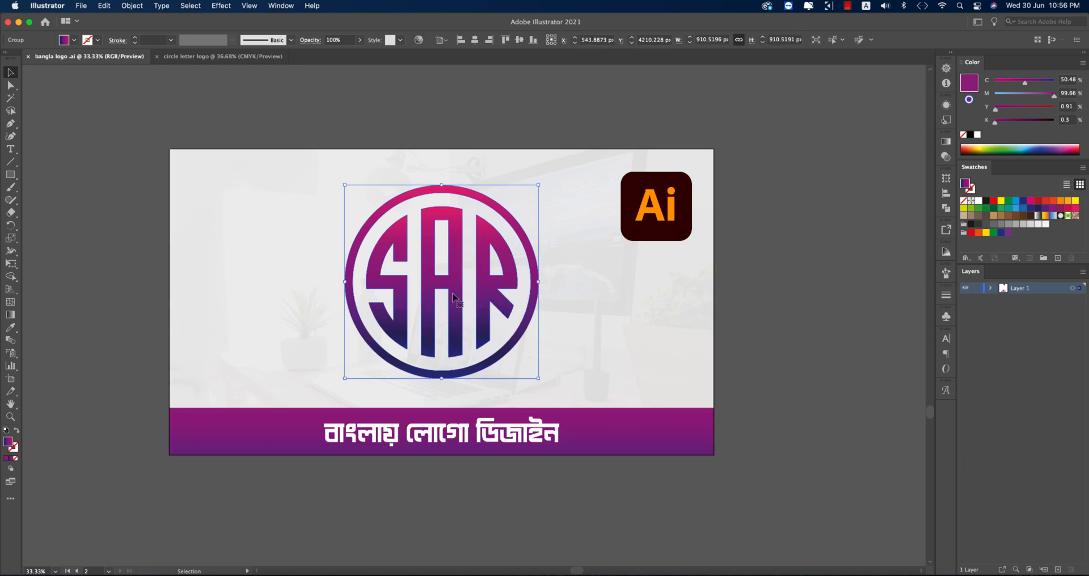
left_click_drag(453, 297, 141, 284)
left_click_drag(284, 335, 530, 308)
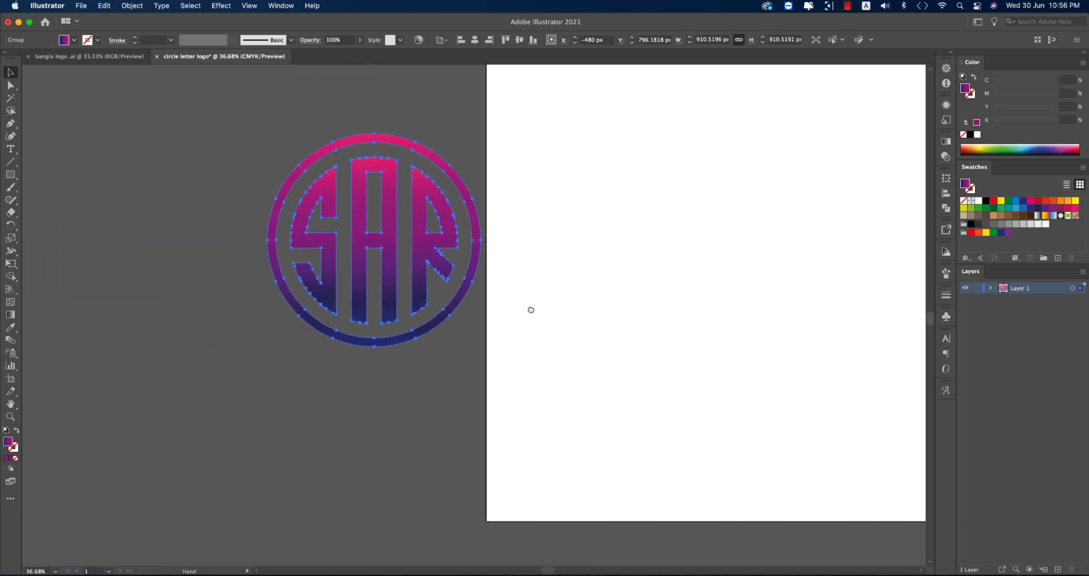
Scale the SAR logo down proportionally to about 628 px wide and keep it deselected off the artboard.
left_click_drag(481, 240, 414, 243)
left_click_drag(673, 384, 498, 382)
scroll(511, 423, "up", 2)
scroll(513, 423, "down", 2)
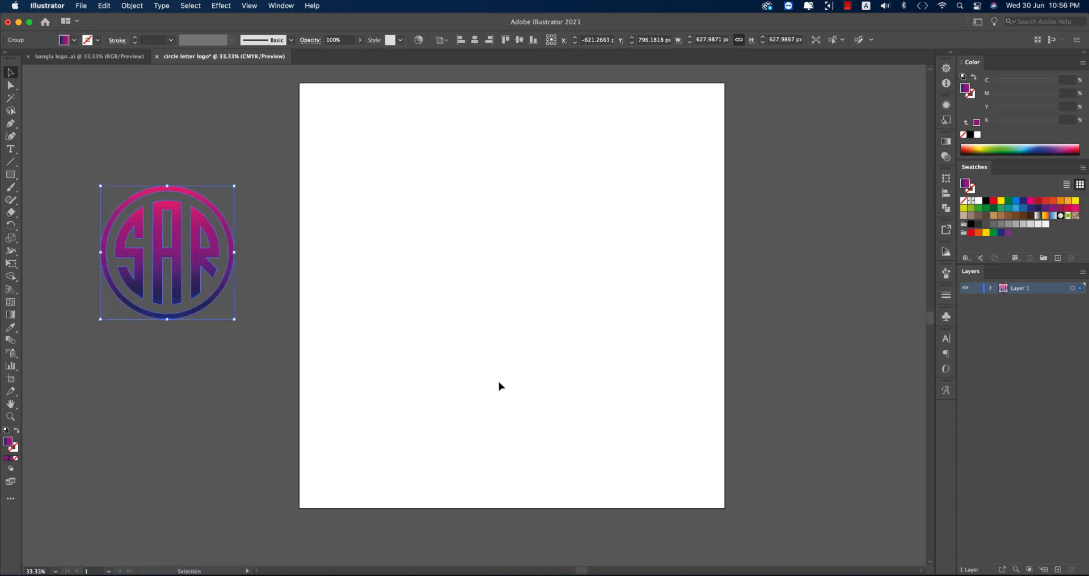
left_click(765, 380)
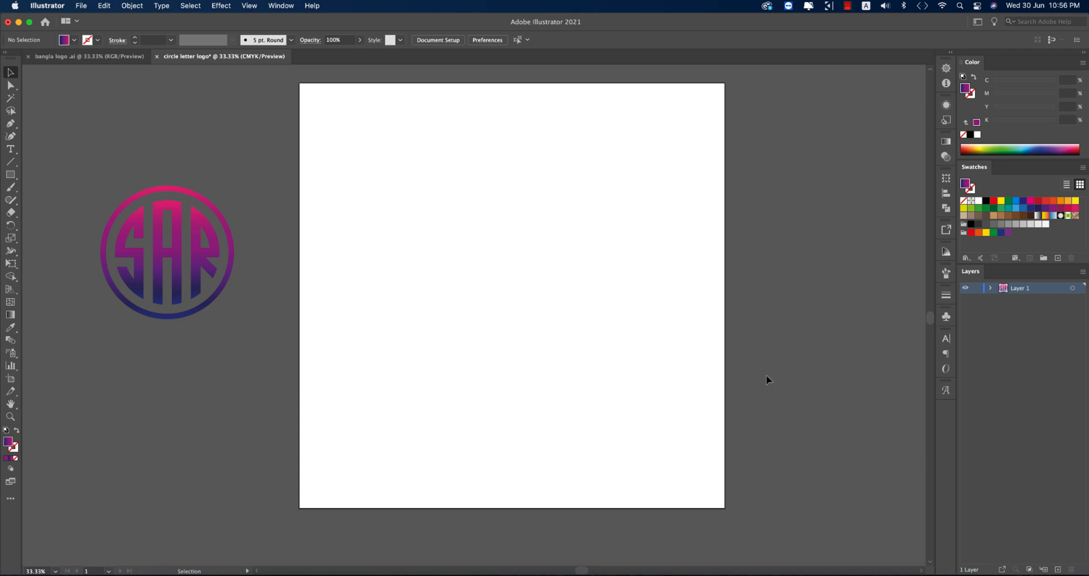
left_click(189, 238)
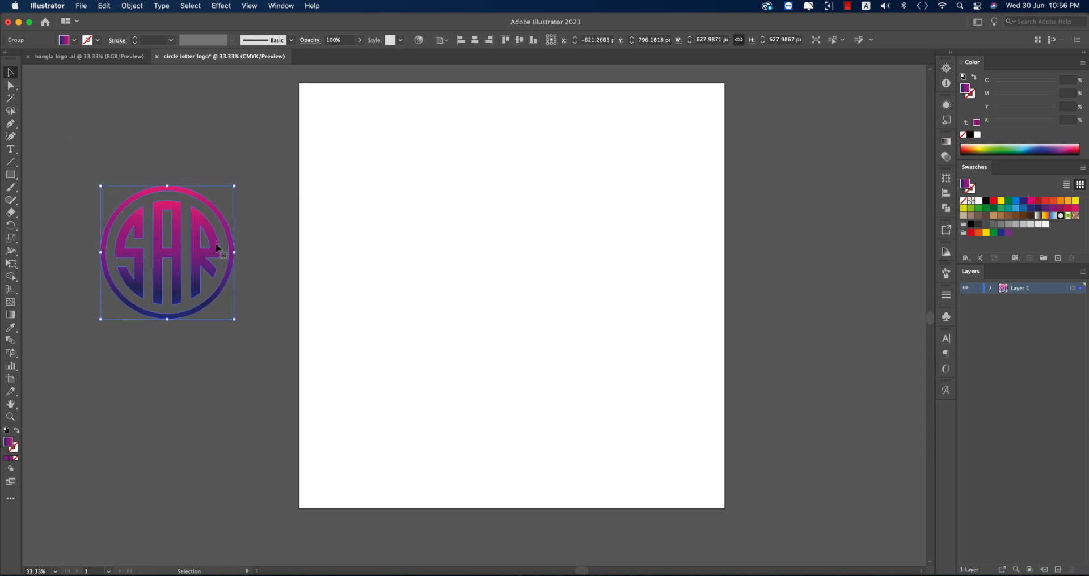
left_click(256, 246)
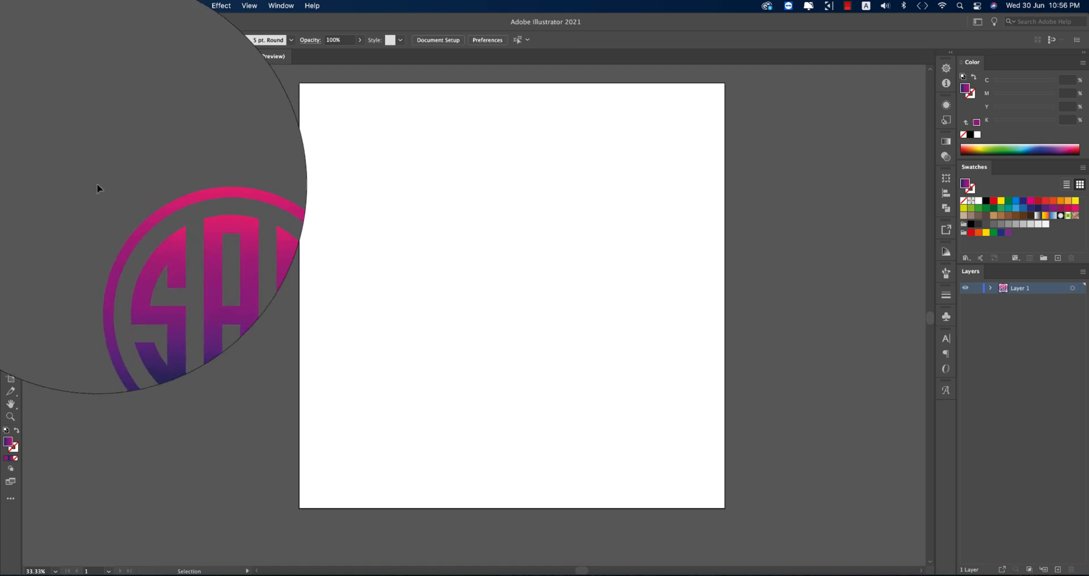
Draw a straight vertical line about 1055 px long on the left half of the artboard with the Line Segment tool.
left_click(11, 162)
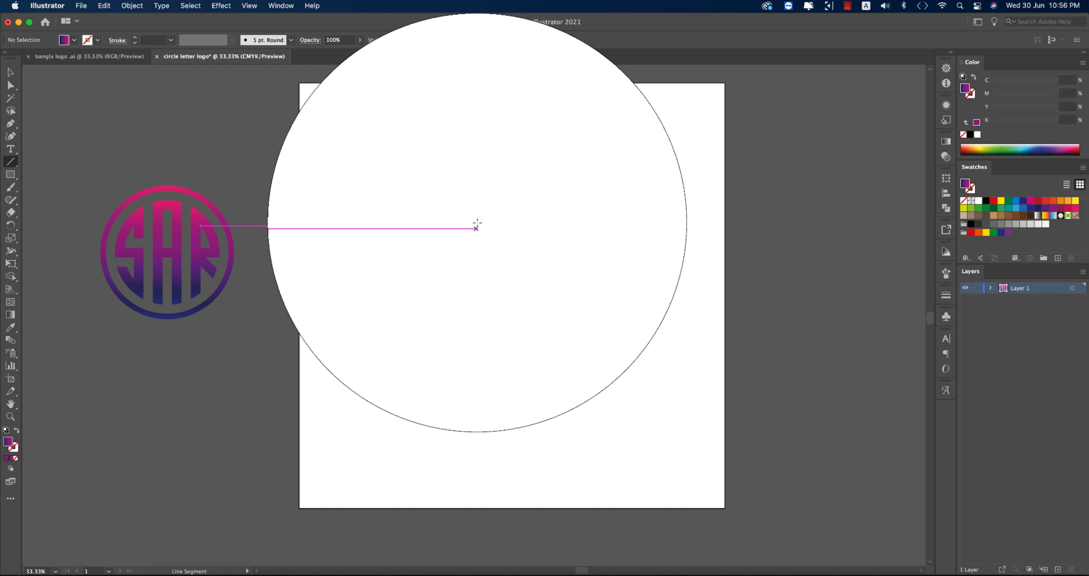
left_click_drag(404, 178, 405, 228)
left_click_drag(411, 274, 415, 402)
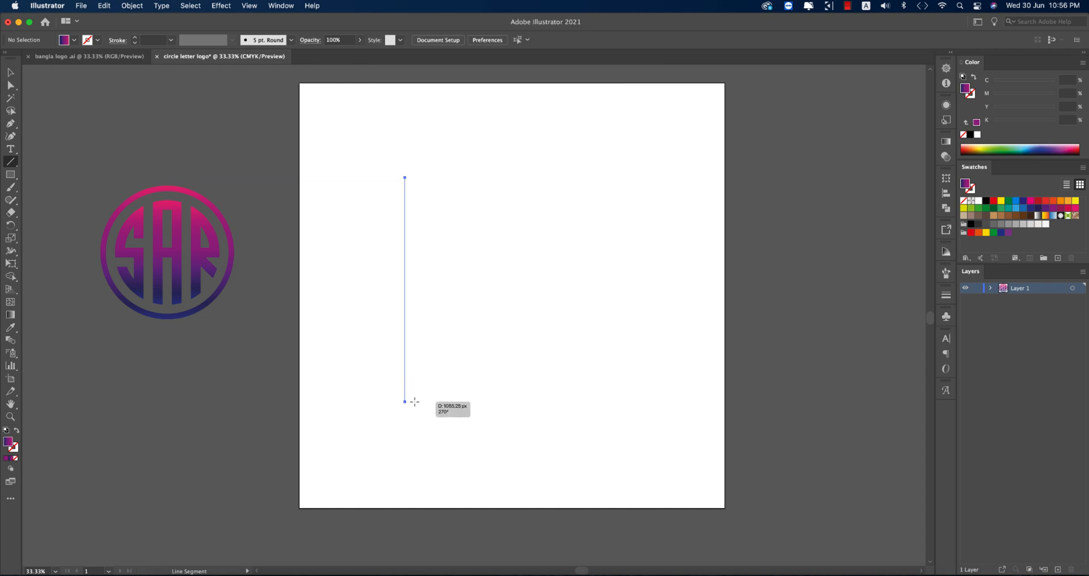
left_click_drag(415, 401, 415, 401)
key("shift")
Give the vertical line a black stroke with a weight of 2 pt and deselect it.
left_click(75, 40)
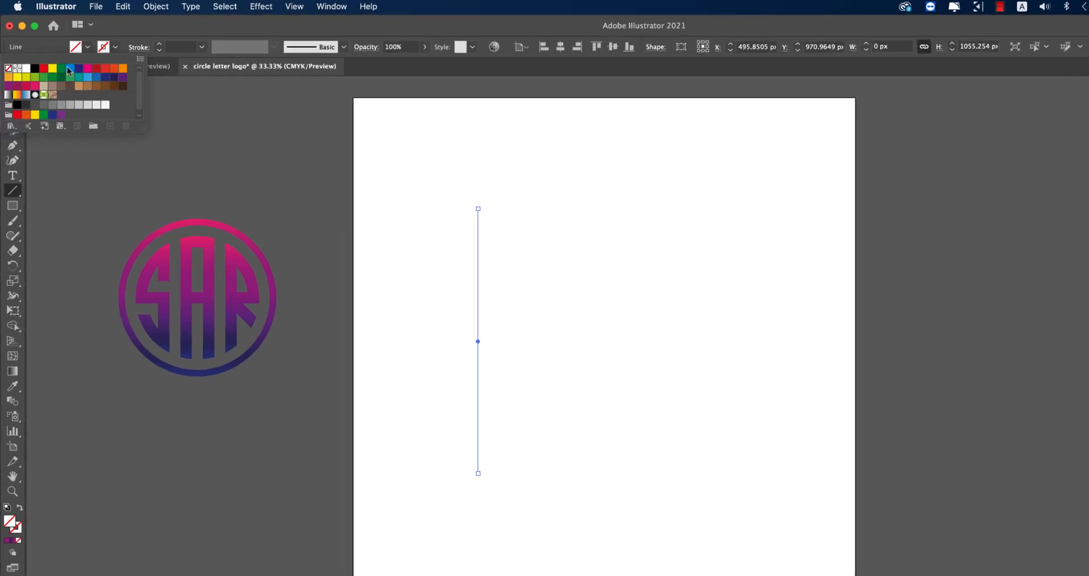
left_click(35, 68)
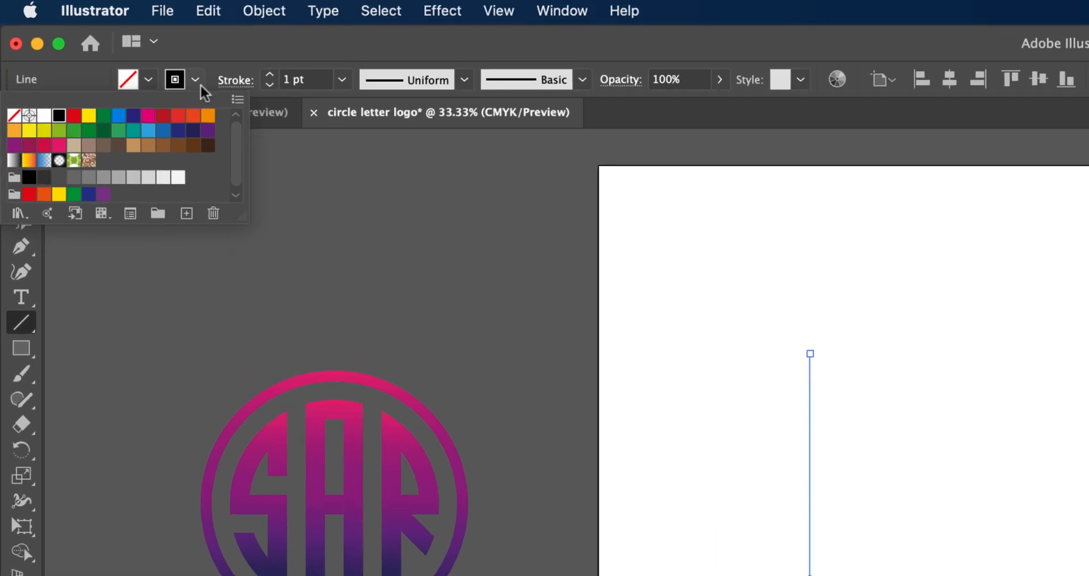
left_click(292, 80)
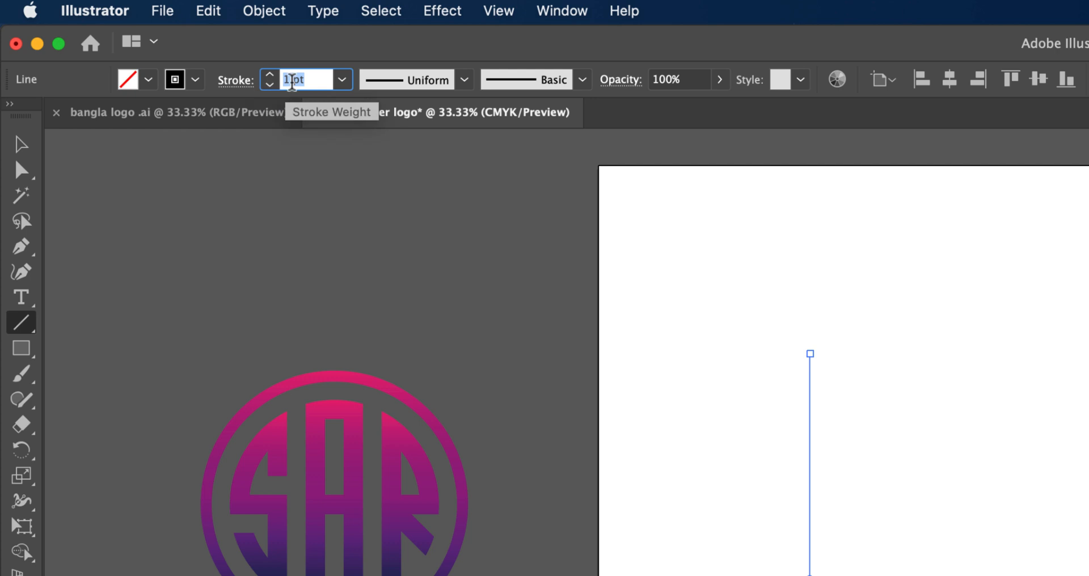
type("2")
key("Return")
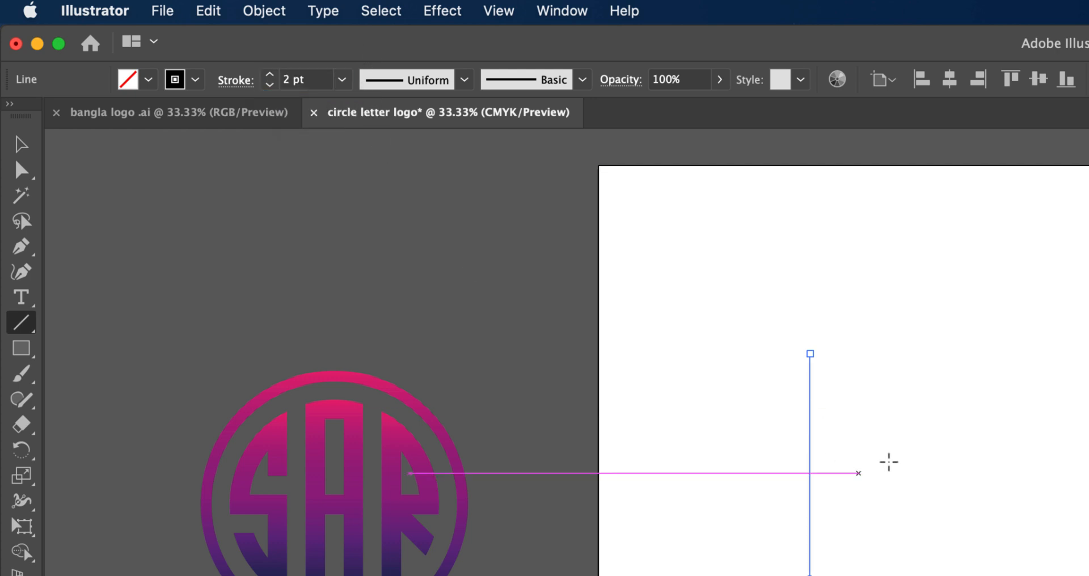
left_click(23, 145)
left_click(1007, 524)
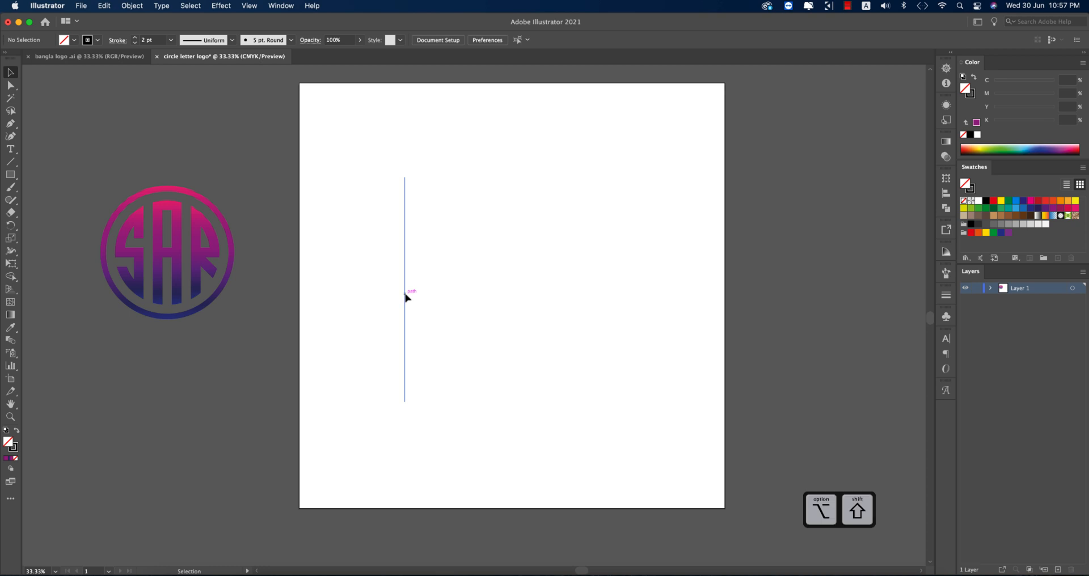
Duplicate the vertical line about 53 px to the right and repeat the copy to make thirteen evenly spaced lines.
left_click_drag(406, 296, 417, 298)
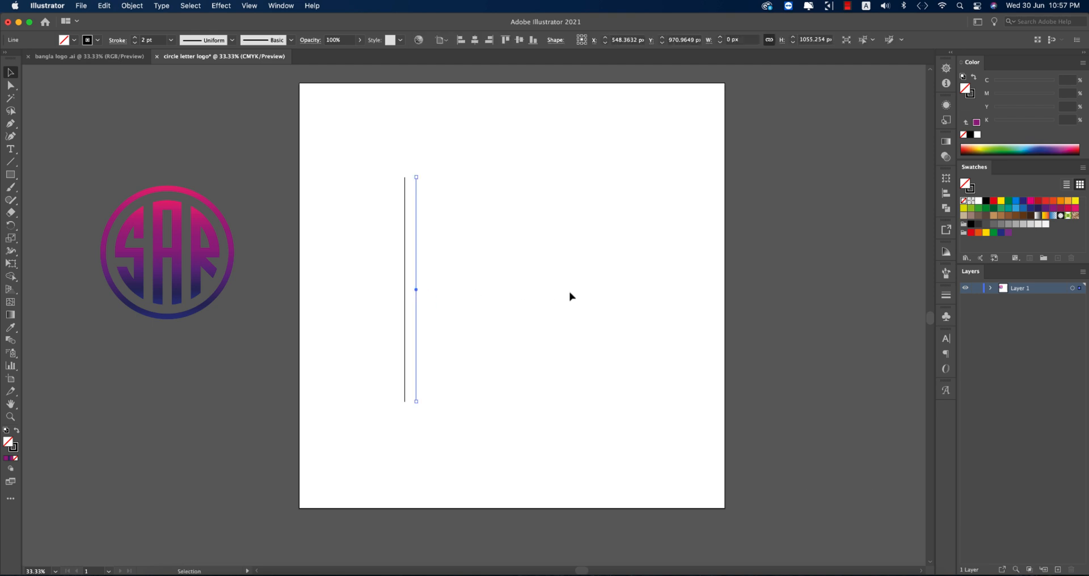
key("a")
key("super+d")
key("super+d")
key("super+d")
key("super+d")
key("super+d")
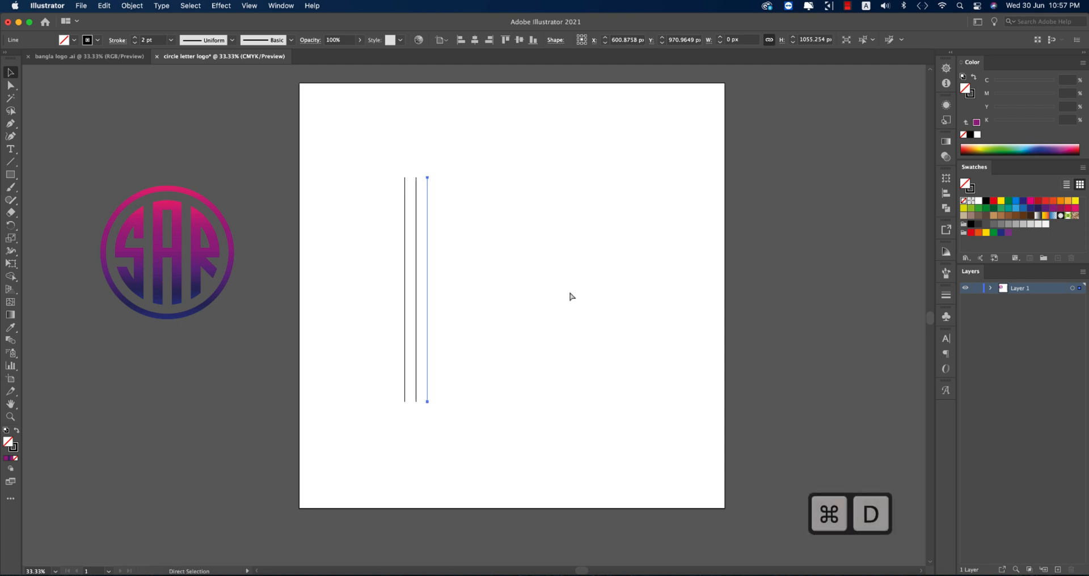
key("super+d")
key("super+d")
key("super+d")
key("super+d")
key("super+d")
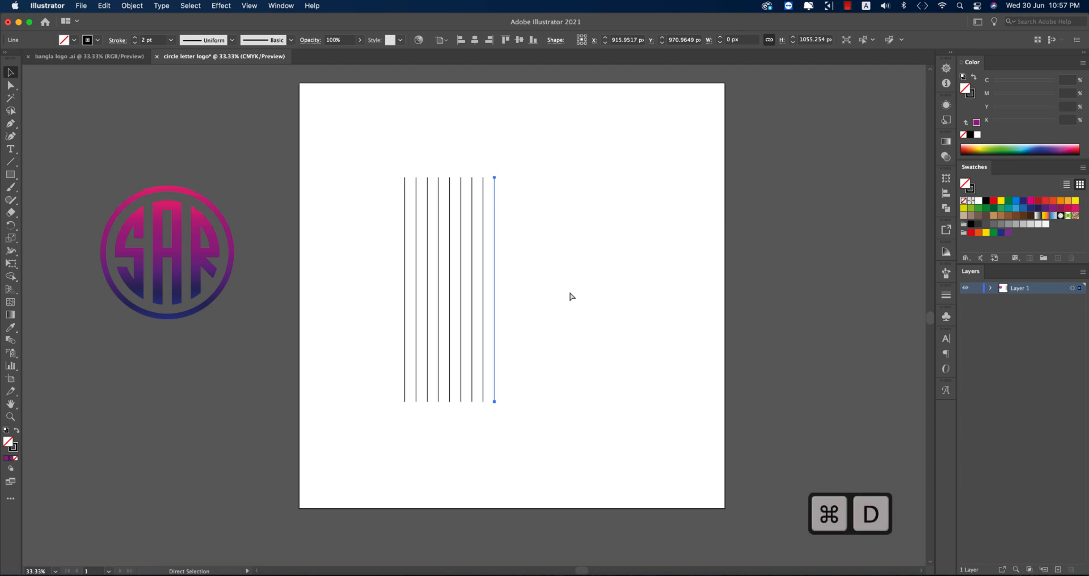
key("super+d")
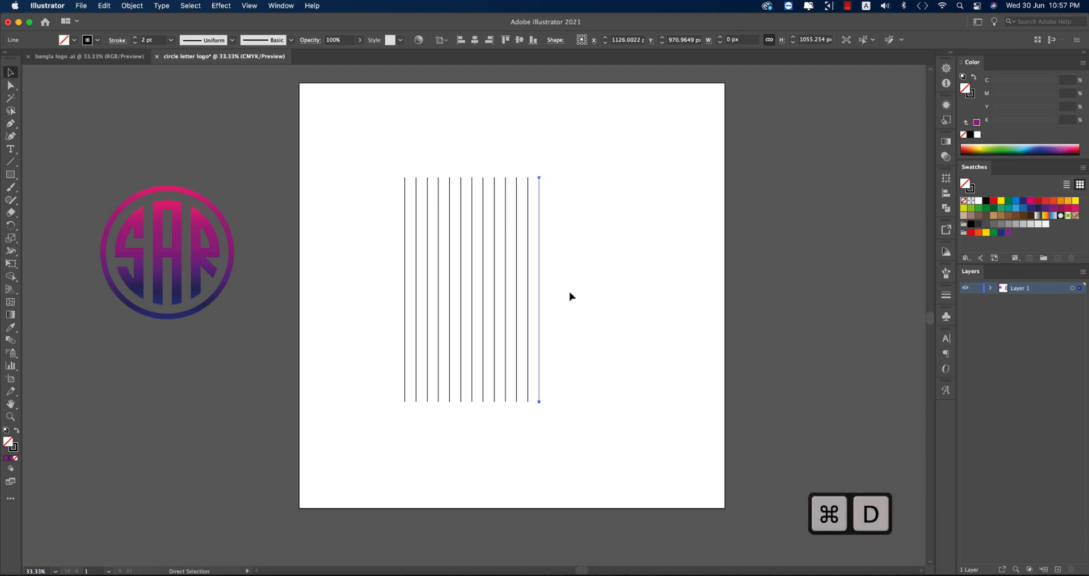
Delete the rightmost vertical line and select the remaining twelve lines.
left_click(570, 295)
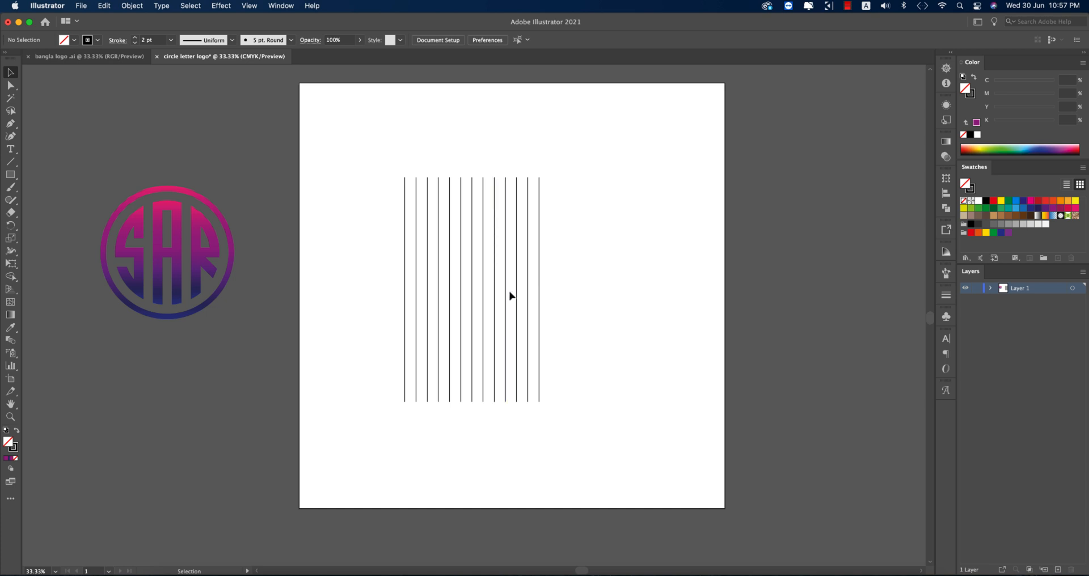
left_click_drag(549, 294, 236, 338)
key("Delete")
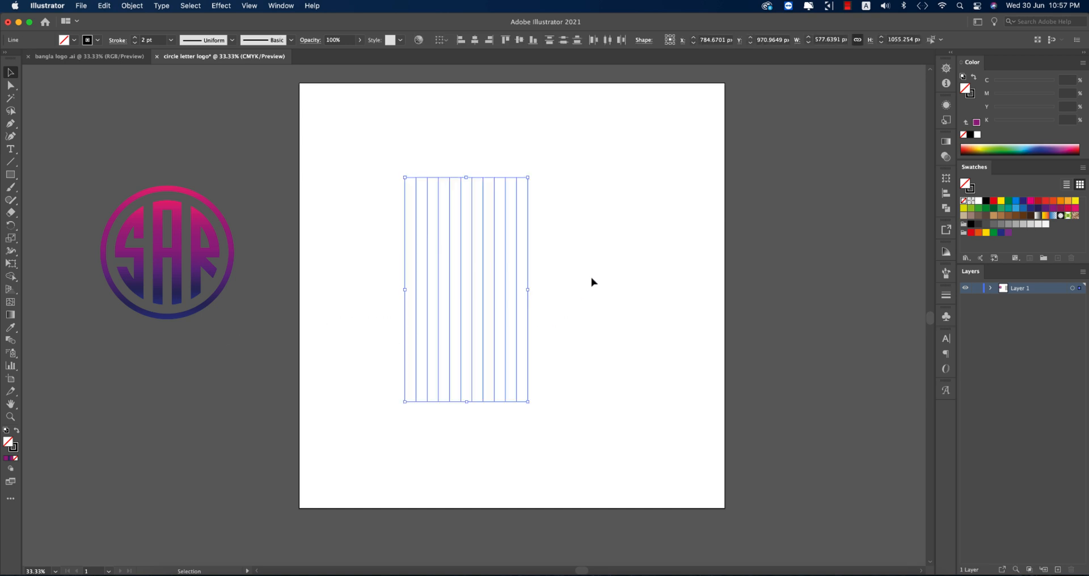
Paste a copy of the twelve vertical lines in front and rotate it 90° to form crossing horizontal lines.
key("a")
key("super+c")
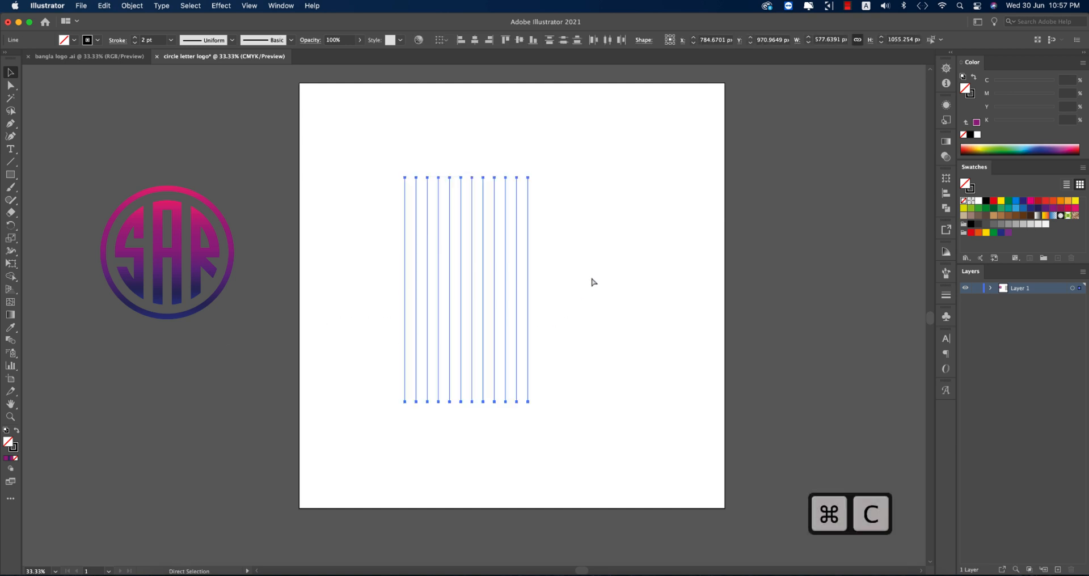
key("super+f")
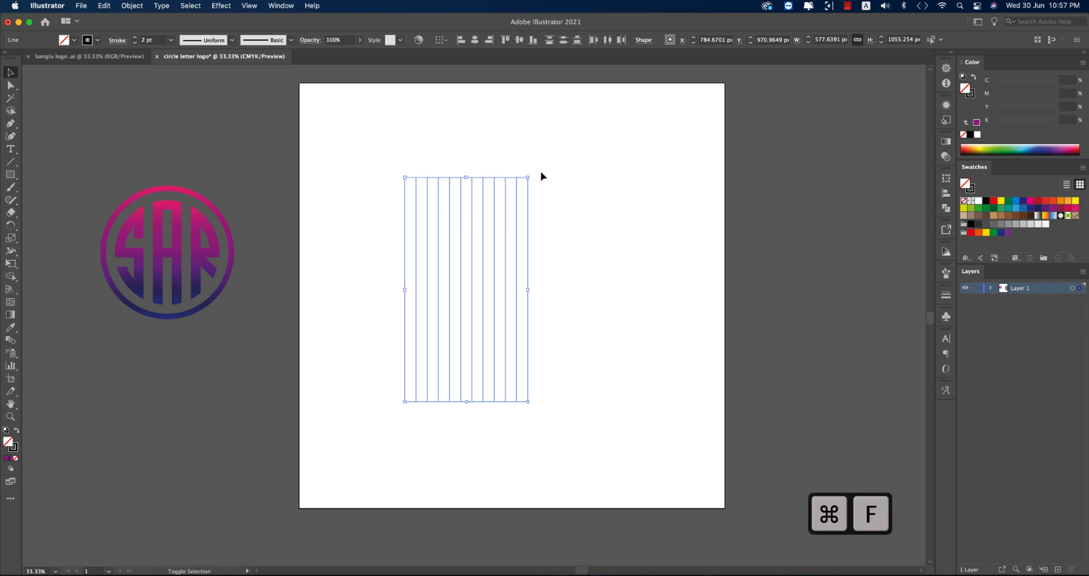
left_click_drag(534, 177, 588, 350)
key("a")
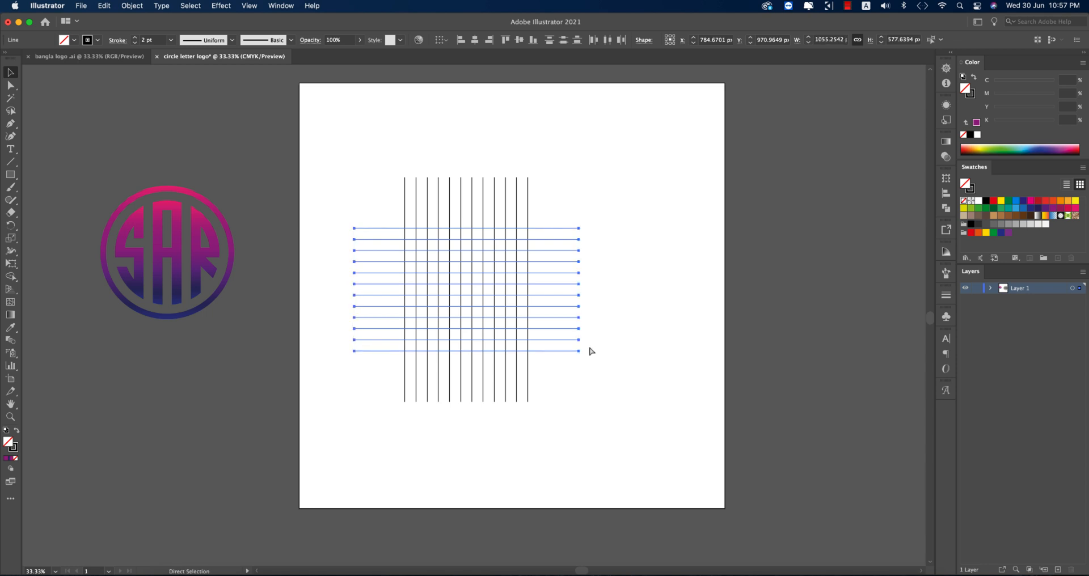
Group the horizontal lines and the vertical lines as two separate groups, and select the vertical group.
key("super+g")
key("v")
left_click(416, 182)
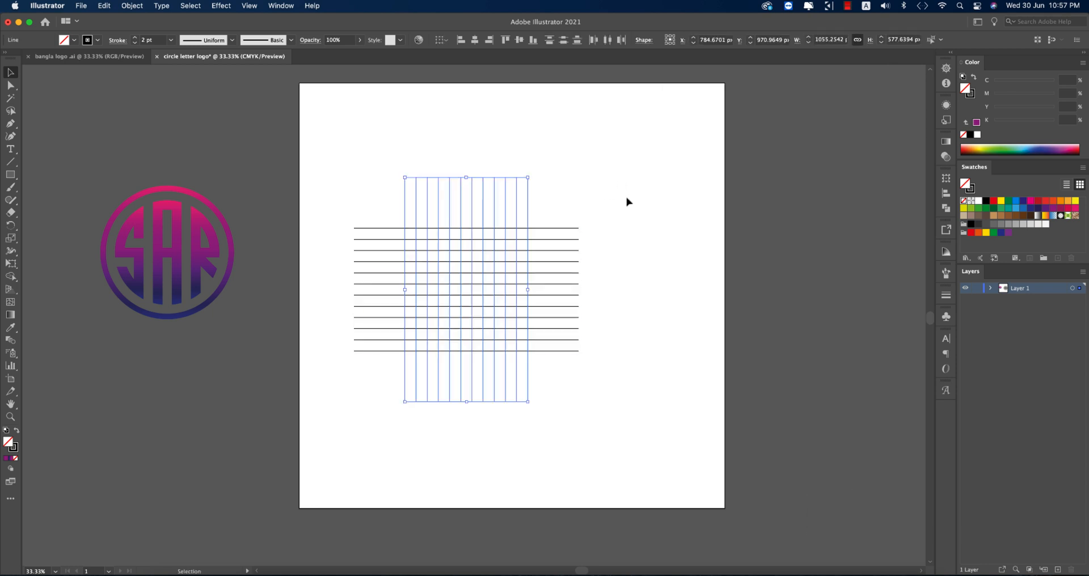
key("super+g")
left_click(626, 199)
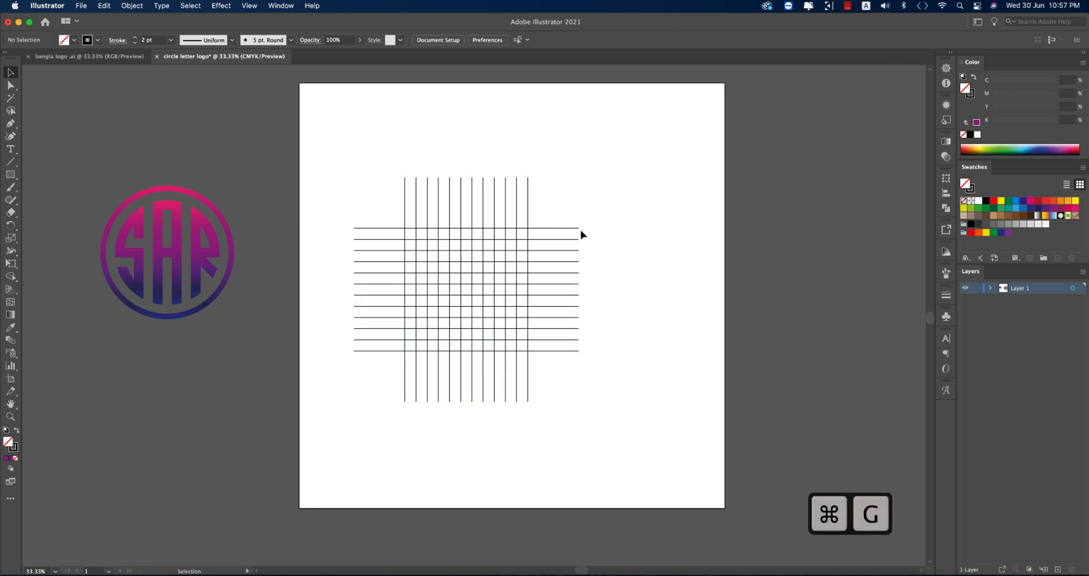
left_click(528, 200)
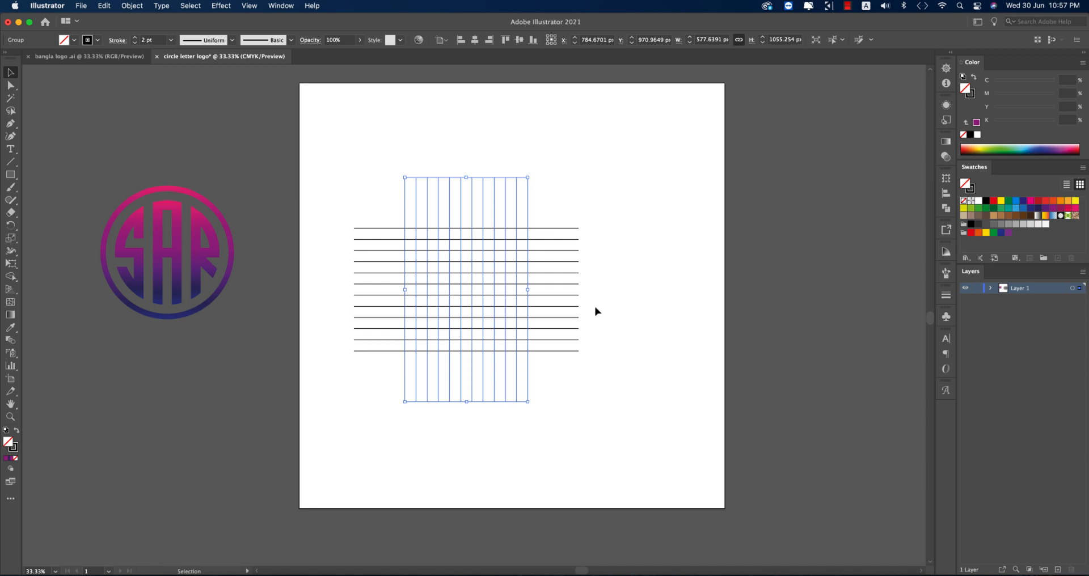
Paste a copy of the vertical line group in front and rotate it 45° clockwise to form diagonal lines.
key("ctrl+c")
key("ctrl+f")
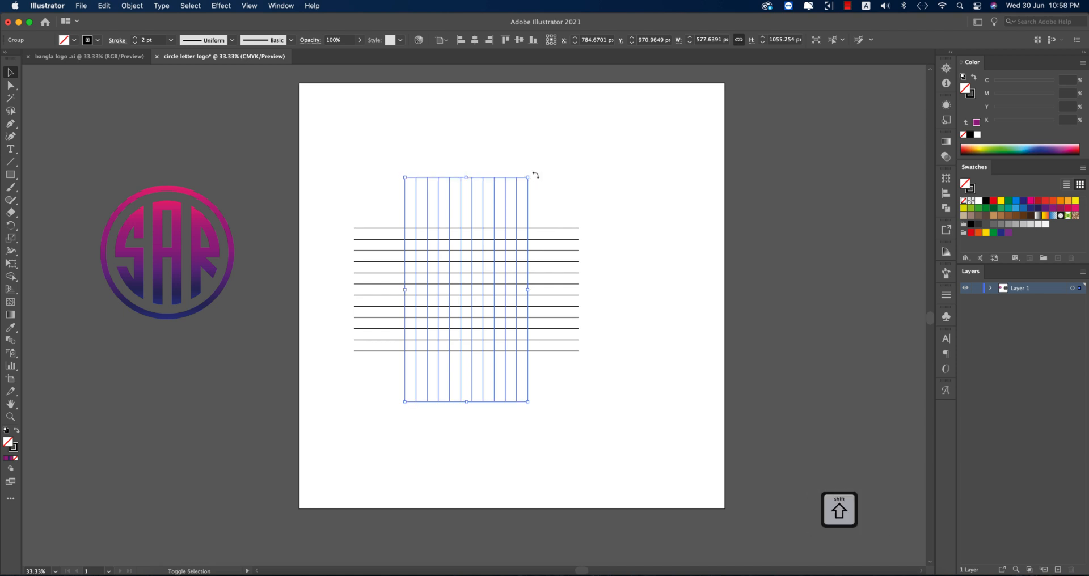
left_click_drag(532, 172, 603, 202)
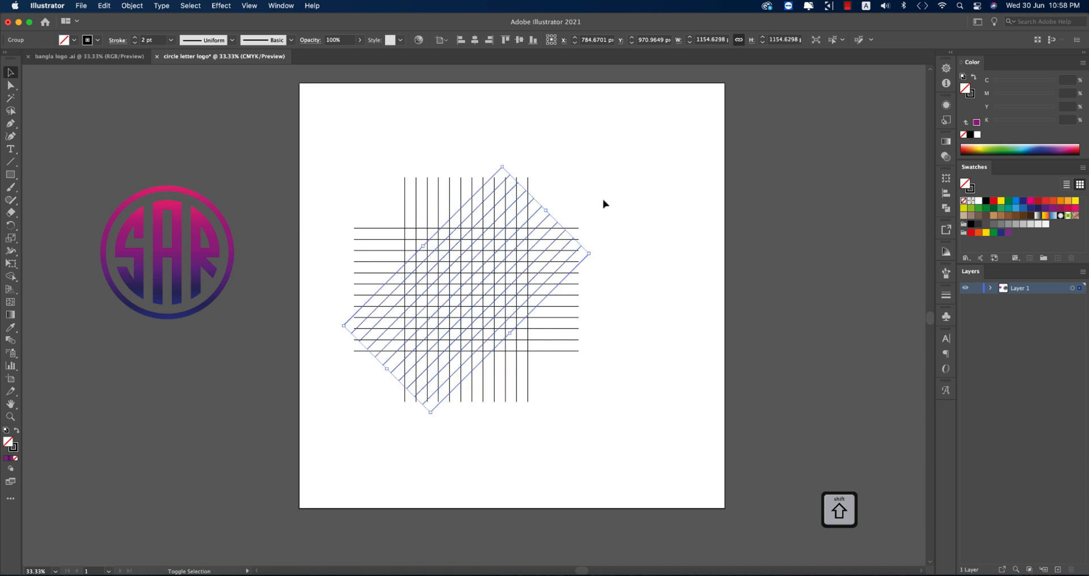
left_click(613, 207)
Paste another copy of the vertical line group in front and rotate it 45° counterclockwise to form the opposite diagonals.
left_click_drag(376, 173, 420, 206)
key("super+c")
key("super+f")
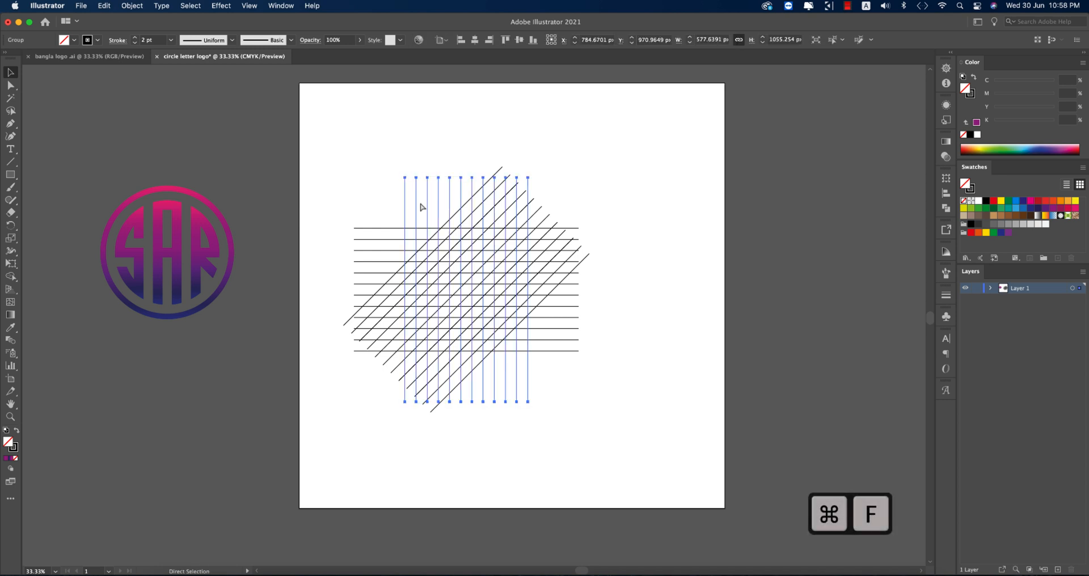
left_click_drag(401, 173, 312, 199)
left_click(628, 398)
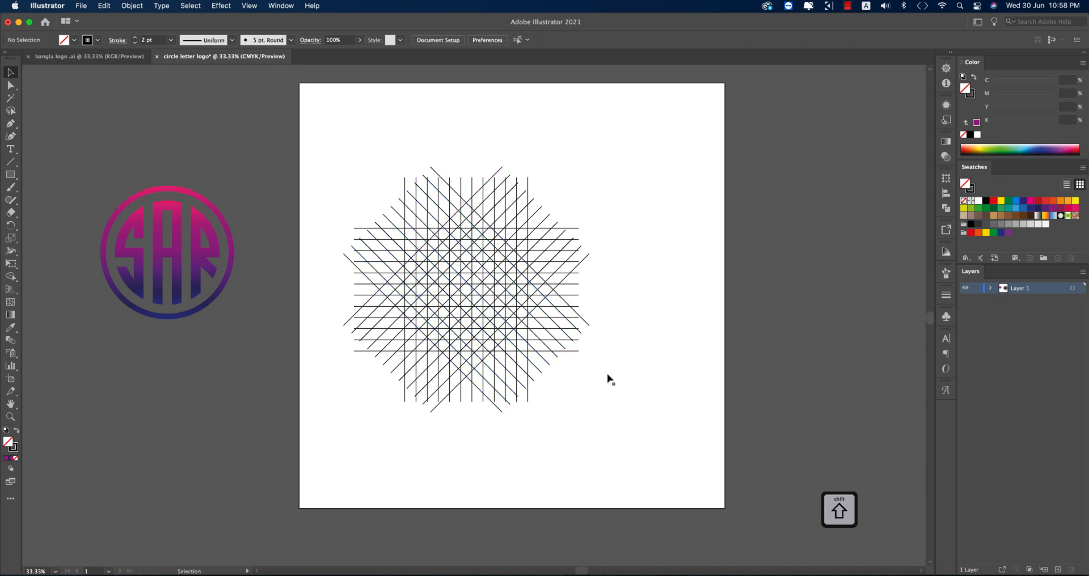
Group all the grid lines, centre the group on the artboard both ways, and scale it up to about 1752 px wide.
left_click_drag(323, 130, 723, 508)
key("super+g")
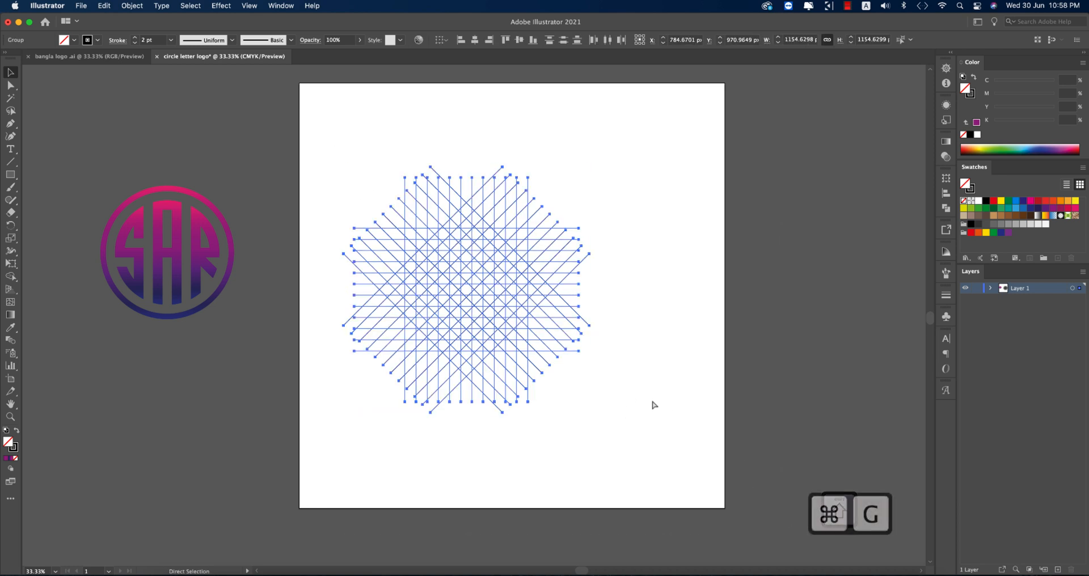
left_click(518, 40)
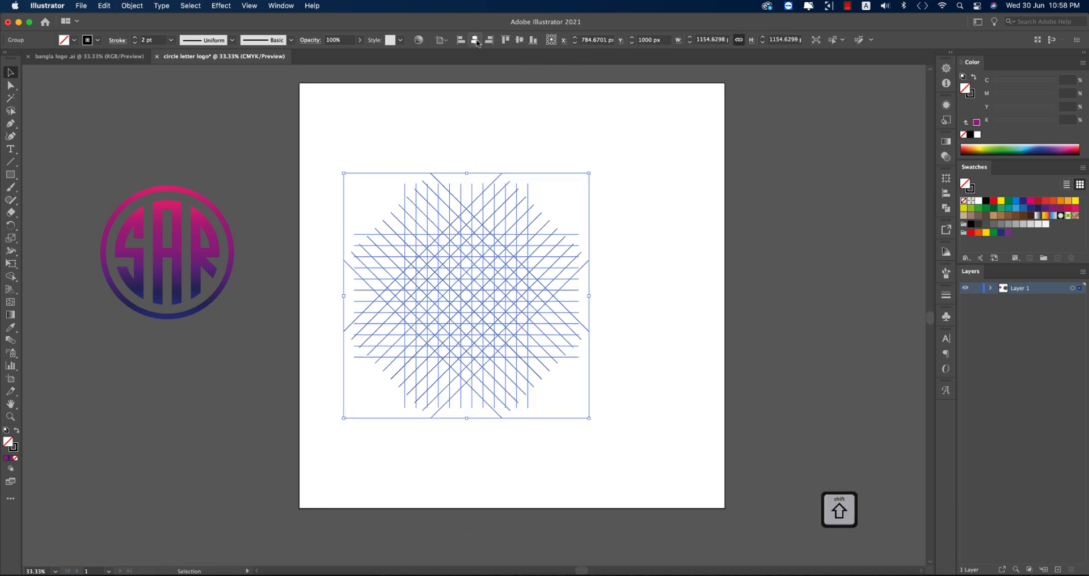
left_click(475, 39)
left_click_drag(635, 297, 694, 306)
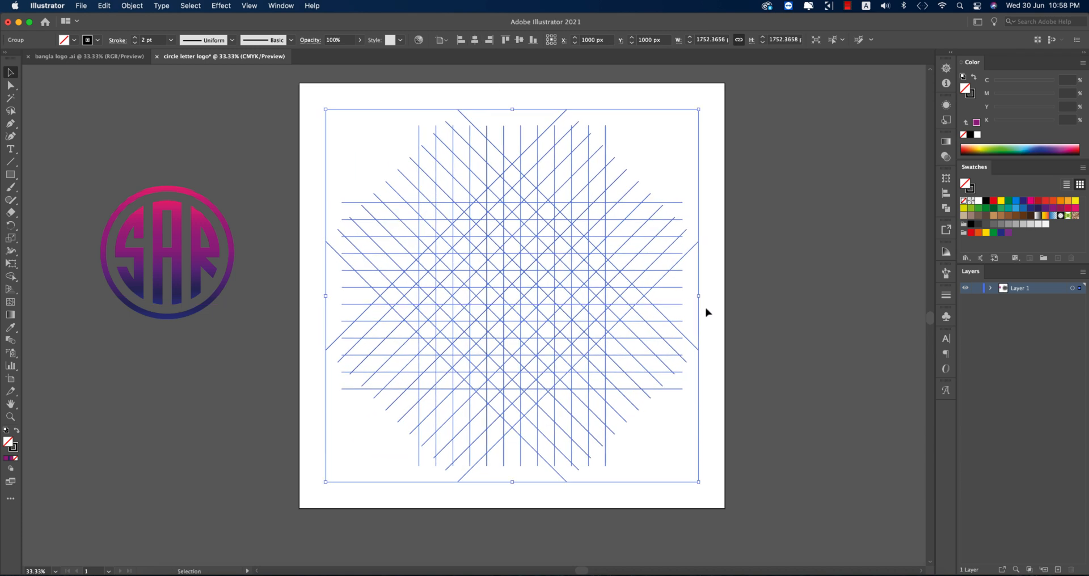
left_click(707, 312)
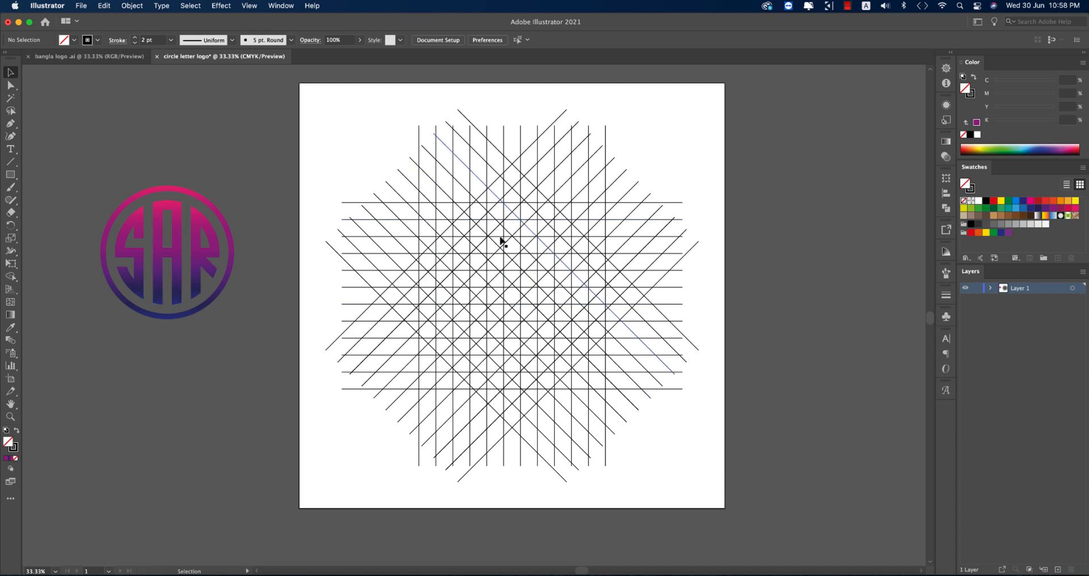
Draw a circle about 877 px in diameter from the grid's centre out to the outermost horizontal and vertical lines.
left_click(10, 174)
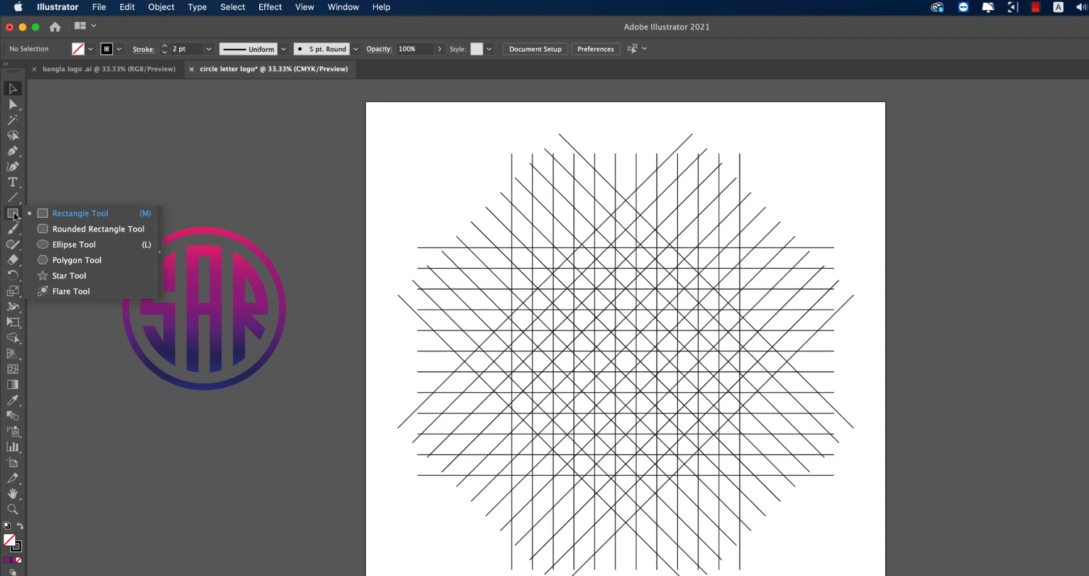
left_click(52, 198)
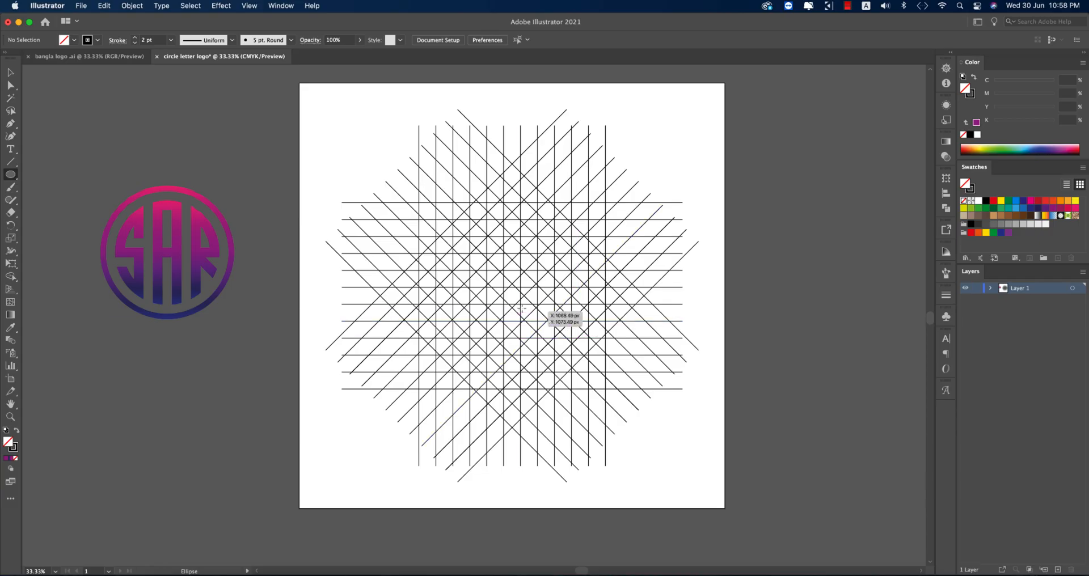
left_click_drag(512, 296, 567, 389)
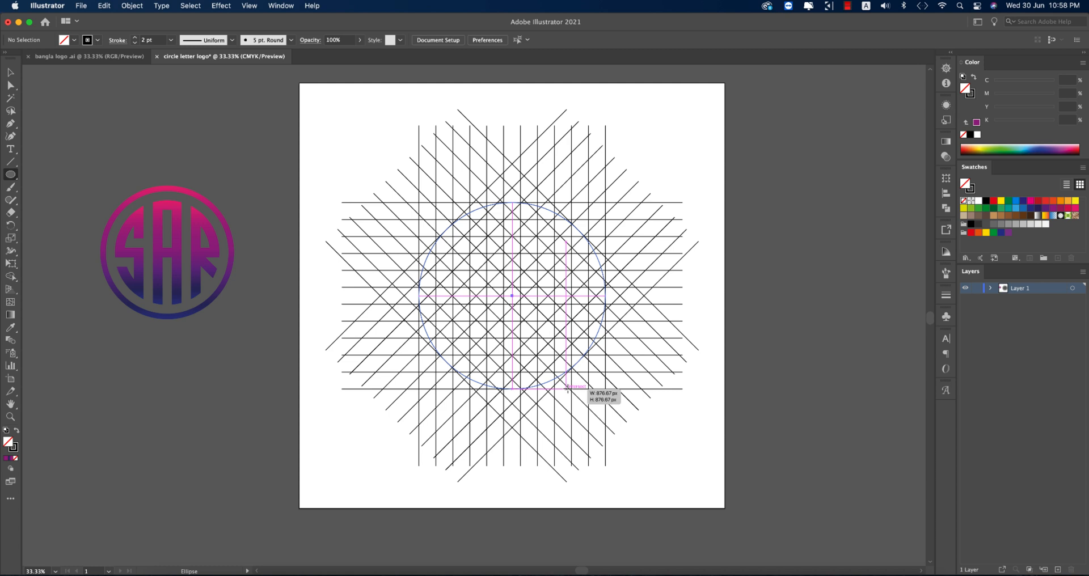
left_click_drag(568, 389, 568, 389)
Paste a copy of the circle in front and shrink it about its centre to about 717 px, meeting the next grid lines inward.
key("super+f")
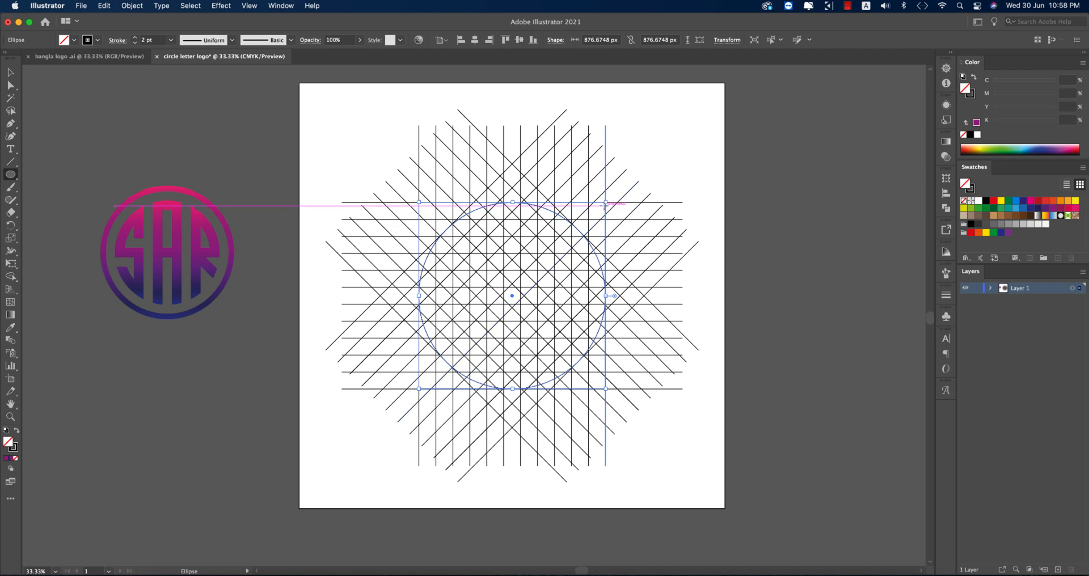
key("v")
left_click_drag(605, 203, 598, 220)
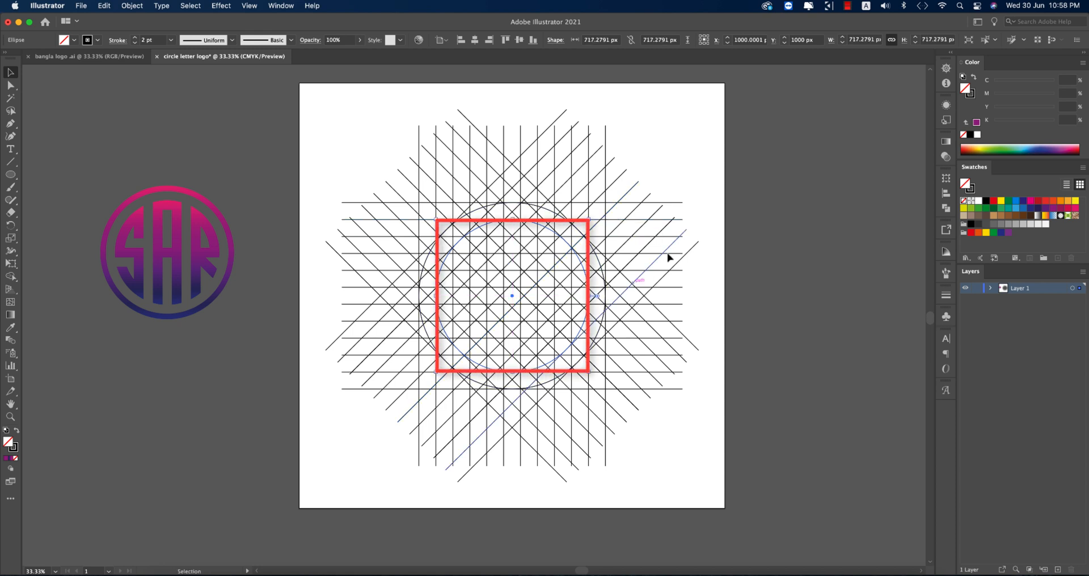
left_click(713, 318)
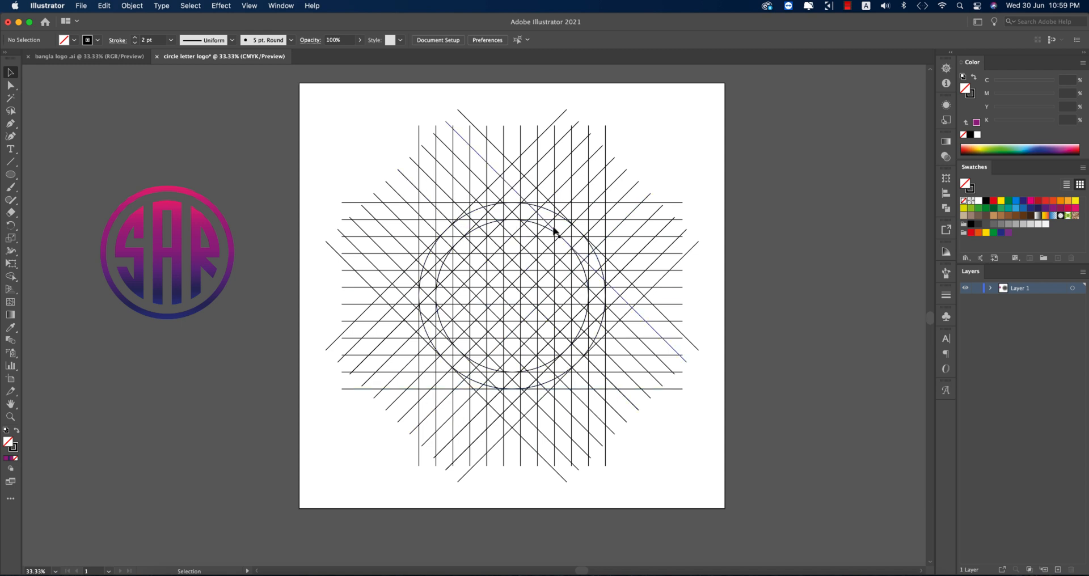
Select the whole grid and both circles for the Shape Builder, with no stroke and a dark blue fill of C=100 M=100 Y=0 K=0.
left_click_drag(350, 138, 733, 493)
key("shift+m")
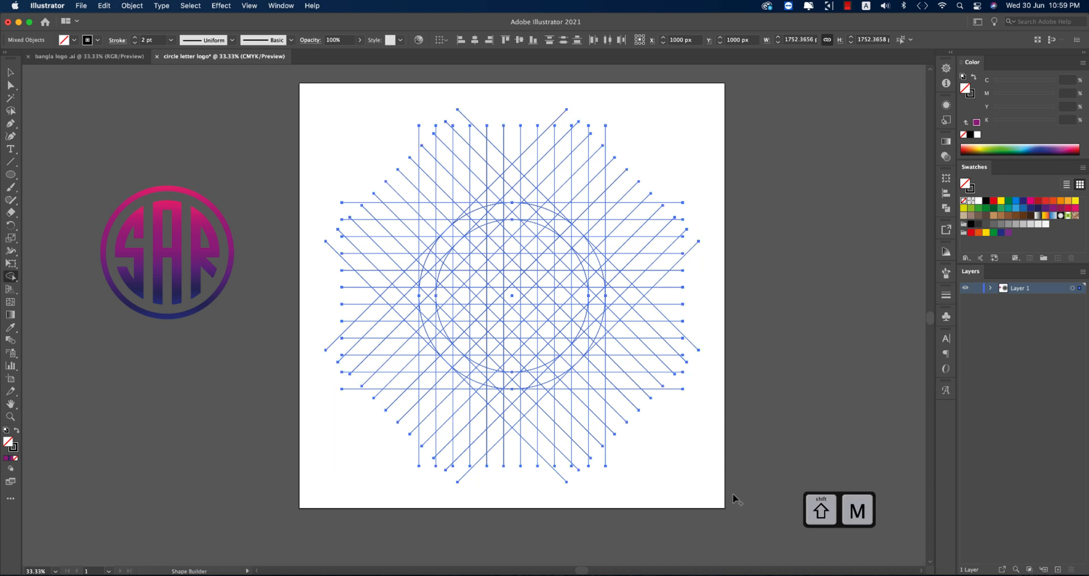
left_click(15, 433)
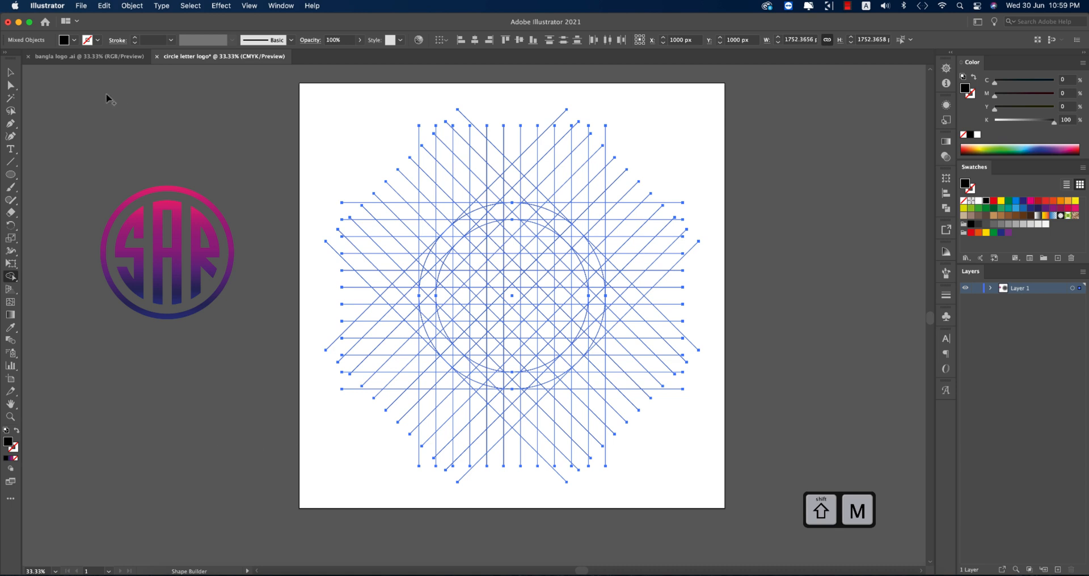
left_click(73, 39)
left_click(81, 59)
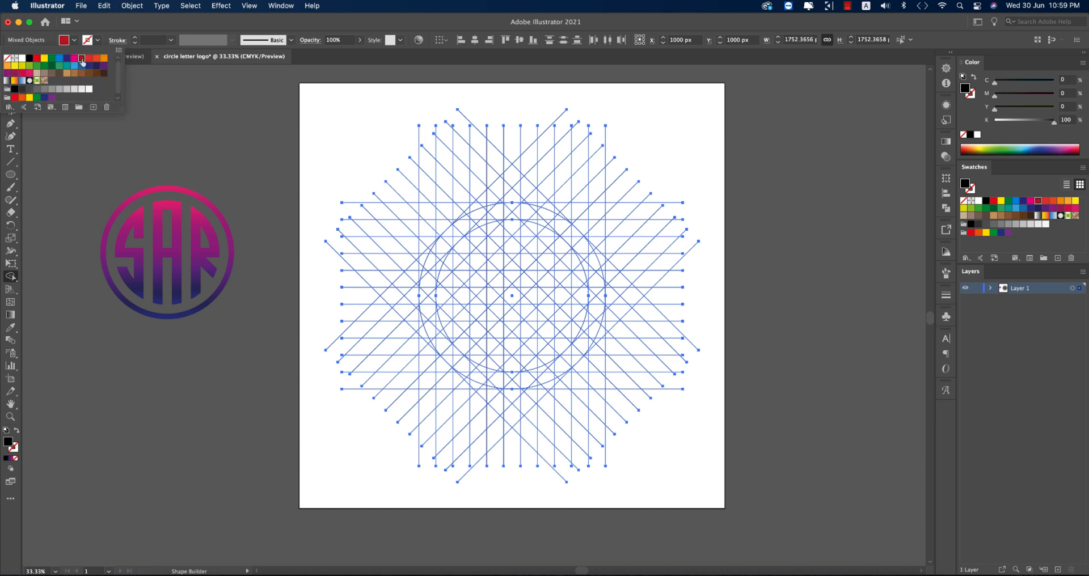
left_click(82, 66)
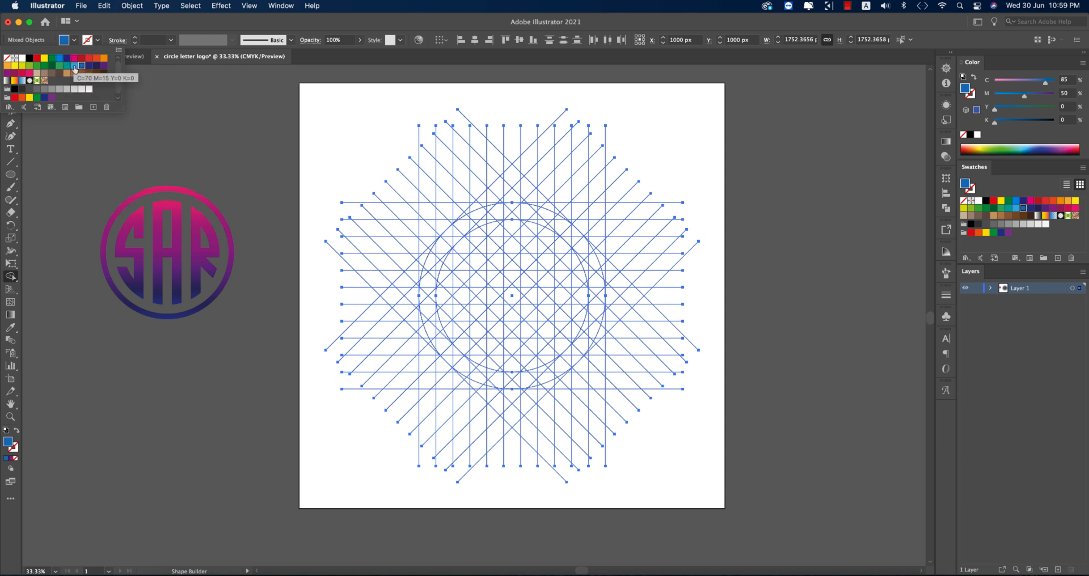
left_click(67, 58)
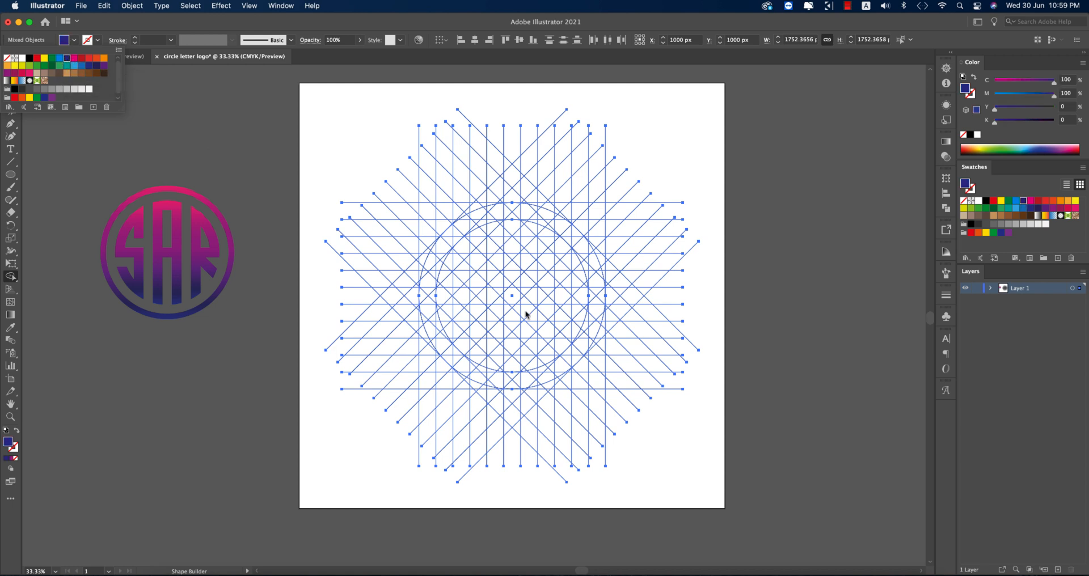
left_click(436, 289)
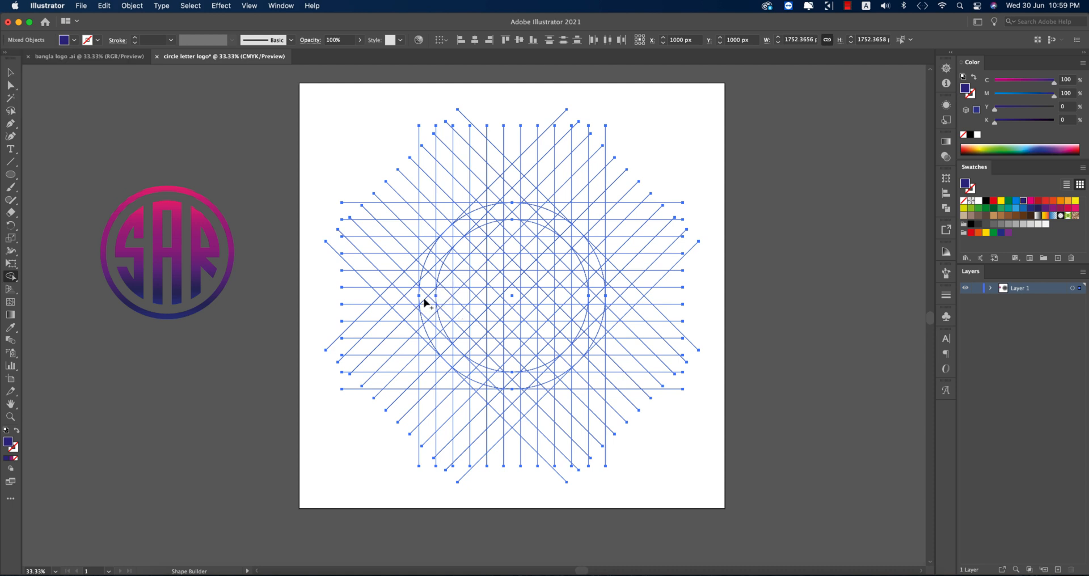
Merge the central row of cells with Shape Builder into the S's middle bar, three columns wide from the outer circle's left edge.
scroll(466, 304, "up", 1)
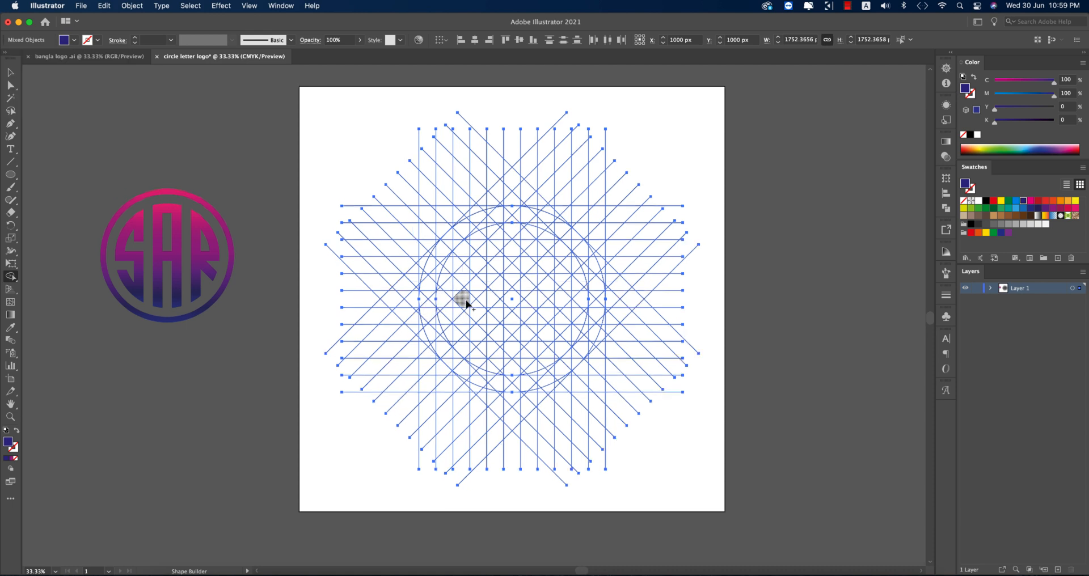
scroll(467, 304, "up", 1)
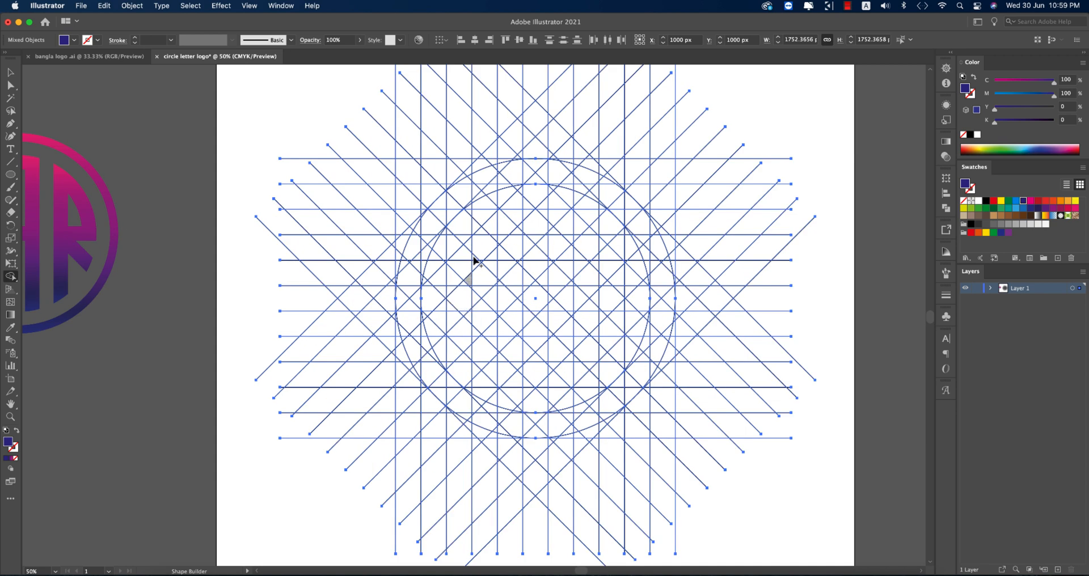
mouse_move(402, 301)
left_mouse_down()
mouse_move(454, 303)
mouse_move(432, 302)
left_mouse_up()
key("super+z")
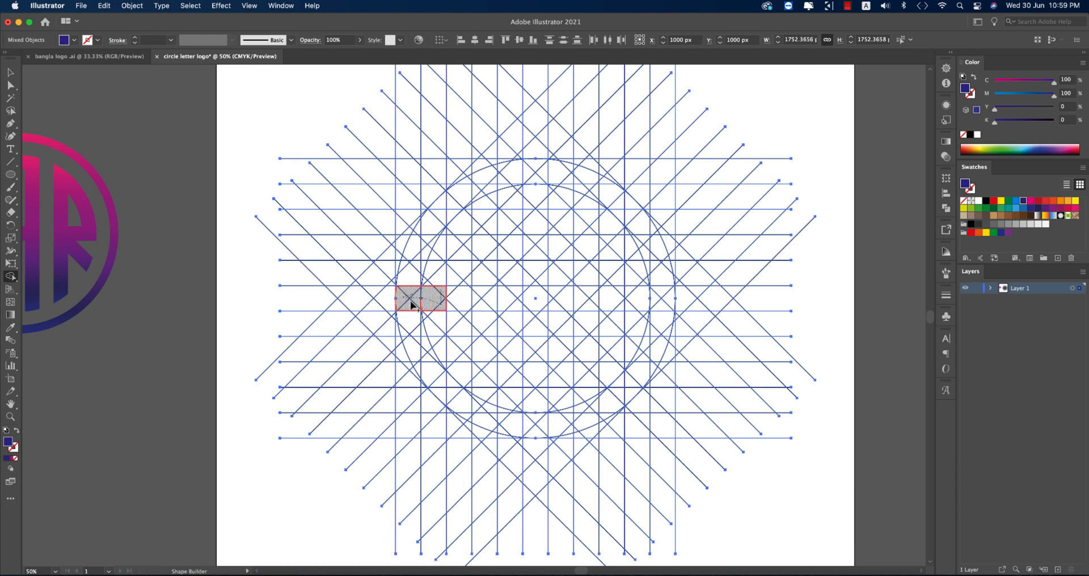
left_click_drag(429, 305, 432, 307)
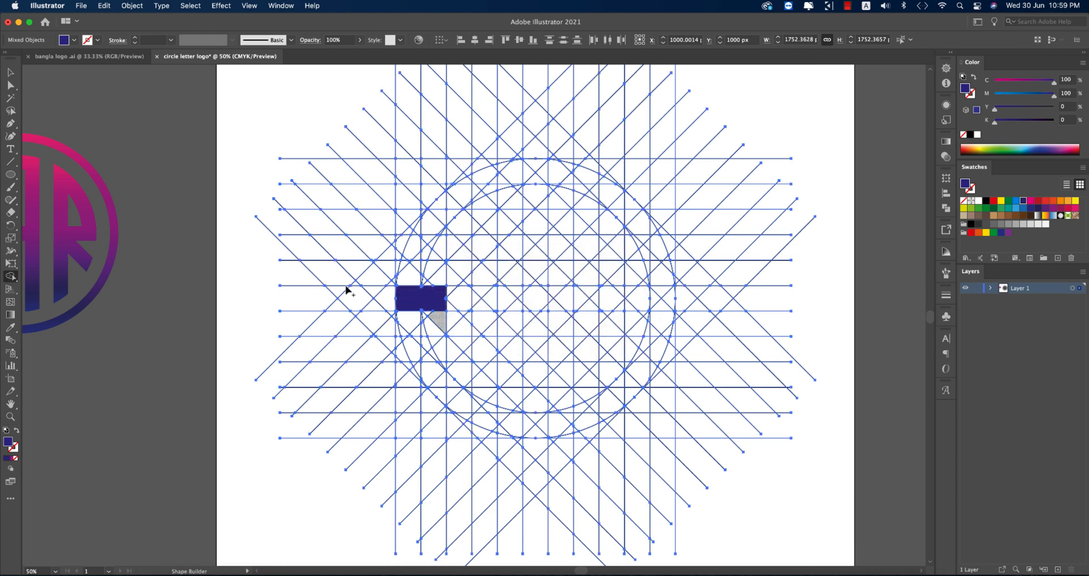
scroll(435, 302, "up", 2)
scroll(435, 304, "down", 1)
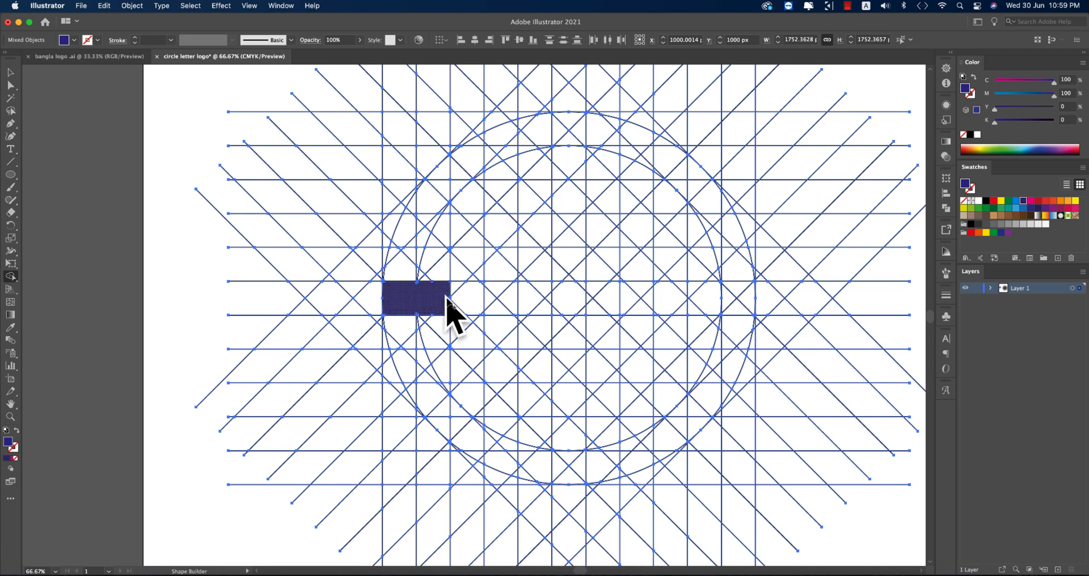
scroll(460, 305, "down", 1)
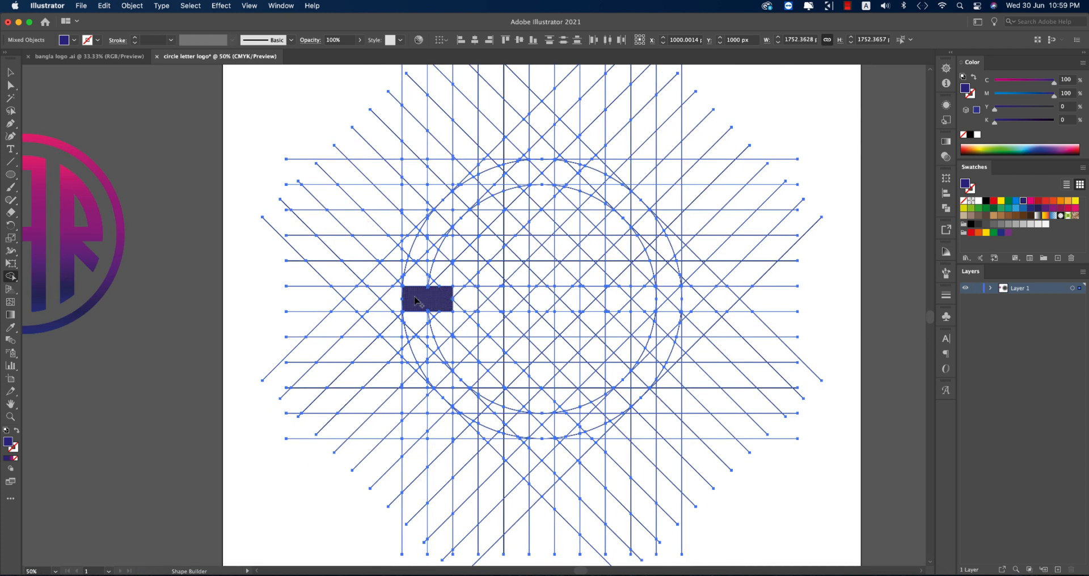
left_click_drag(467, 299, 441, 302)
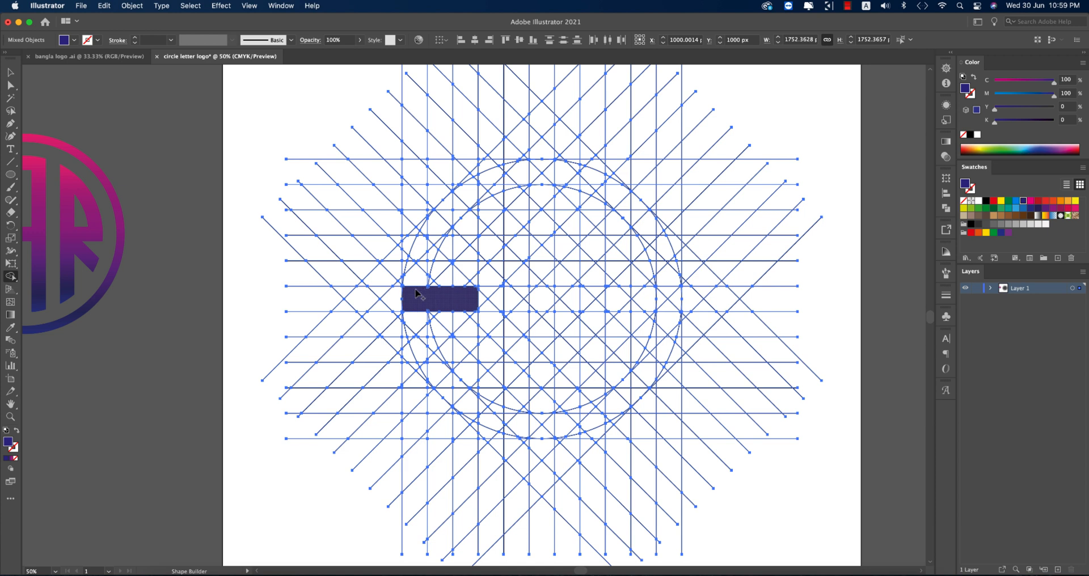
Merge the cells of the S's upper half: the short upper terminal in the third column and the arc between the two circles.
left_click_drag(457, 257, 468, 259)
left_click_drag(466, 217, 468, 194)
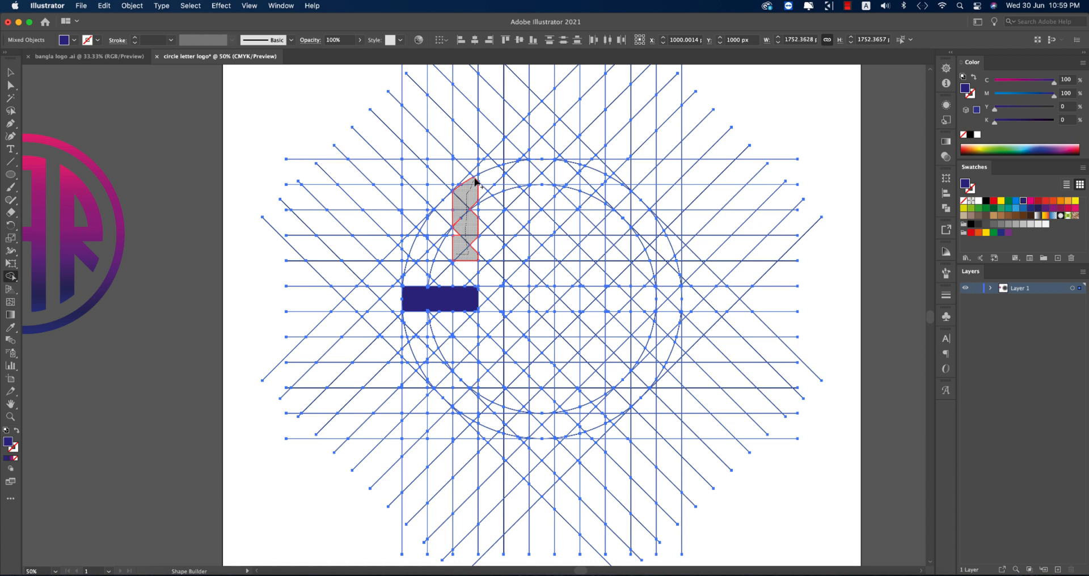
mouse_move(461, 204)
left_mouse_down()
mouse_move(426, 238)
mouse_move(418, 278)
mouse_move(451, 233)
left_mouse_up()
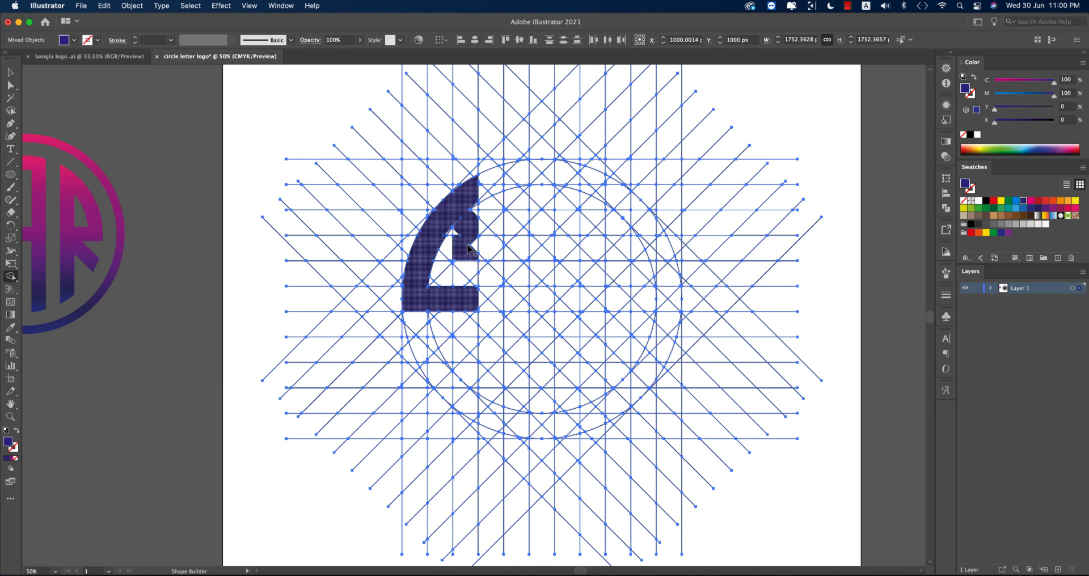
Merge the cells of the S's lower half: the third-column stem below the middle bar and the lower arc, filling the gaps between them.
mouse_move(467, 320)
left_mouse_down()
mouse_move(467, 408)
mouse_move(478, 422)
left_mouse_up()
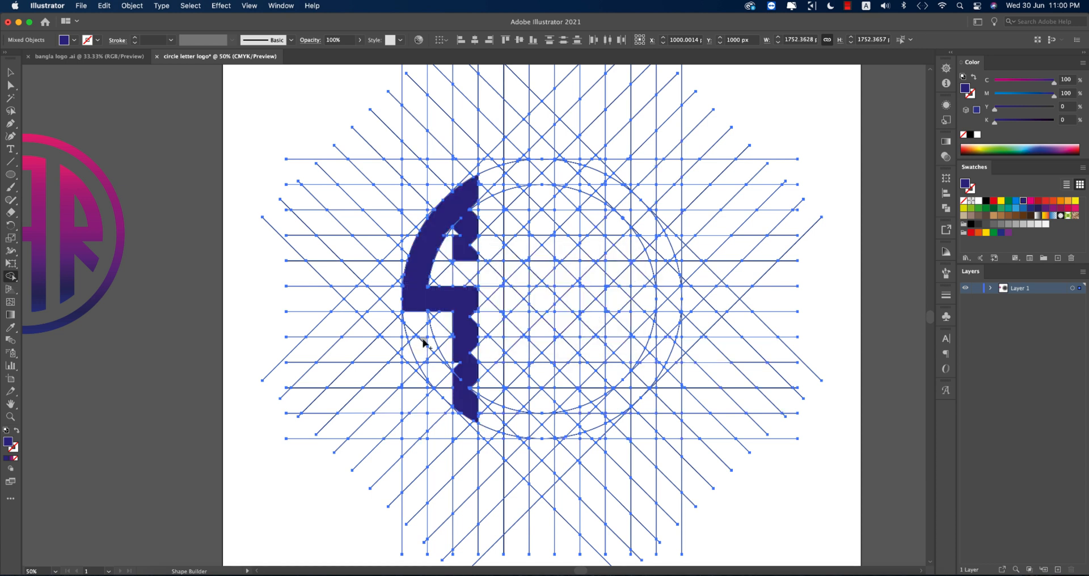
left_click_drag(412, 343, 454, 392)
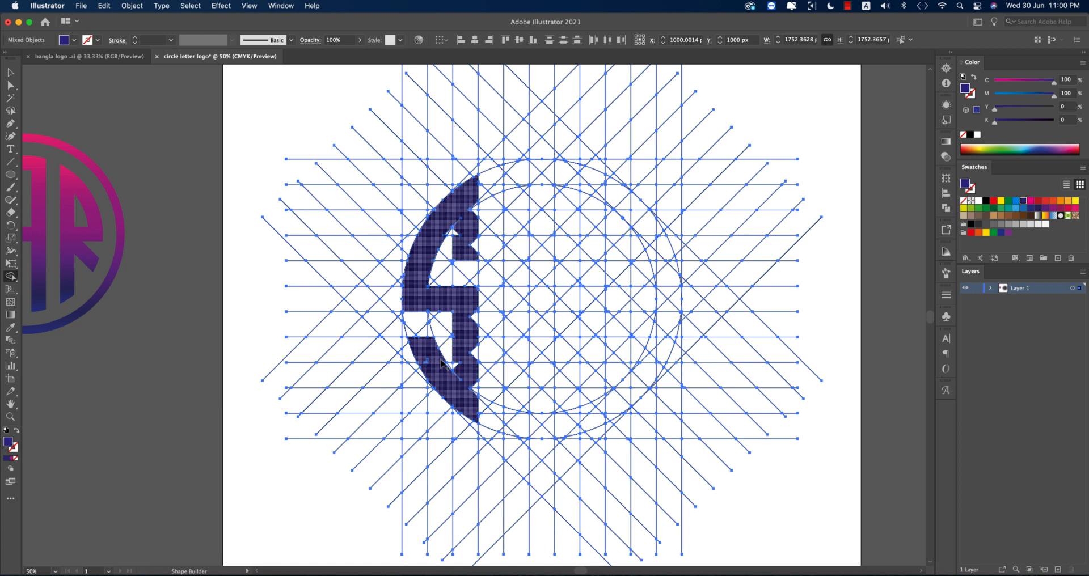
left_click_drag(480, 321, 476, 402)
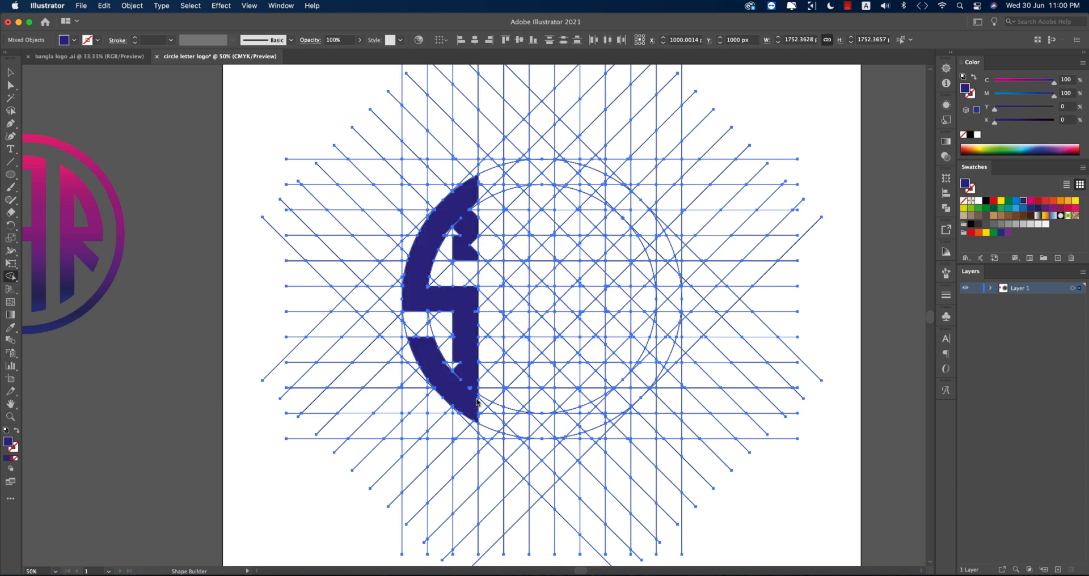
left_click(457, 368)
Merge the cells of the fifth, seventh and ninth grid columns within the outer circle into three vertical stems for the A and R.
left_click_drag(516, 170, 513, 436)
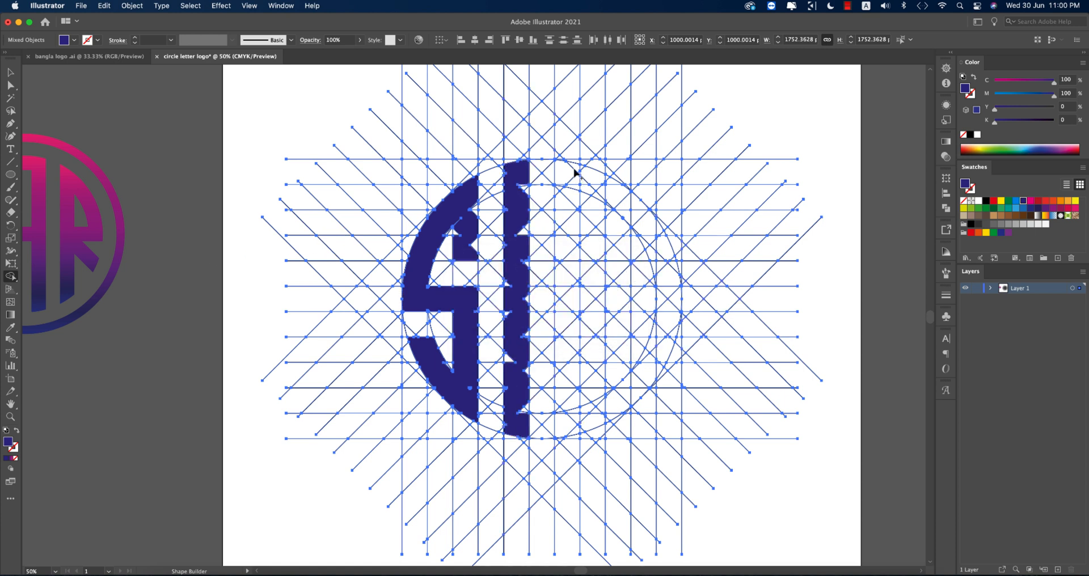
mouse_move(572, 167)
left_mouse_down()
mouse_move(564, 394)
mouse_move(576, 436)
left_mouse_up()
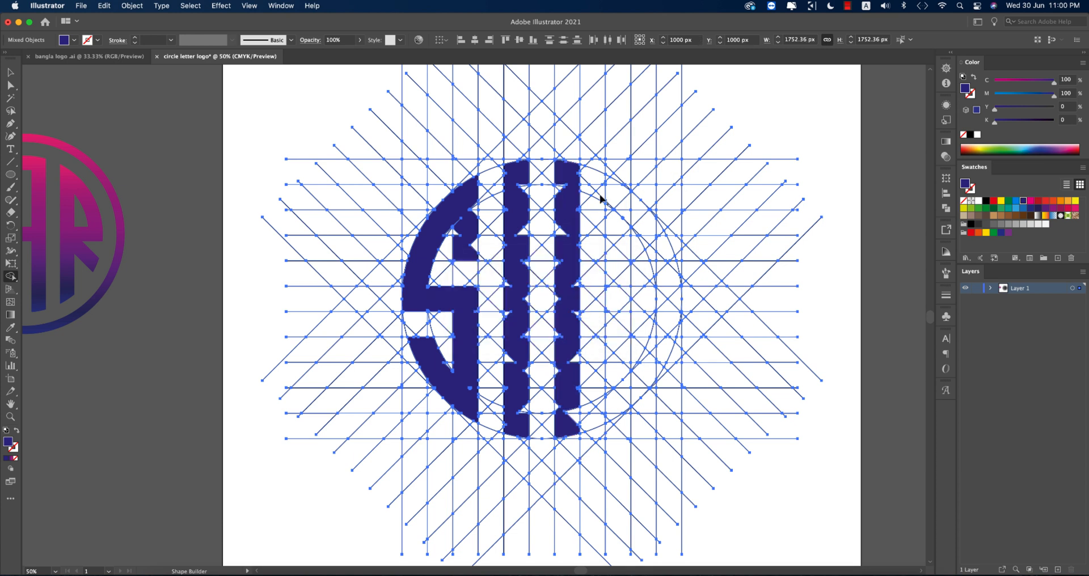
mouse_move(609, 180)
left_mouse_down()
mouse_move(626, 270)
mouse_move(608, 423)
left_mouse_up()
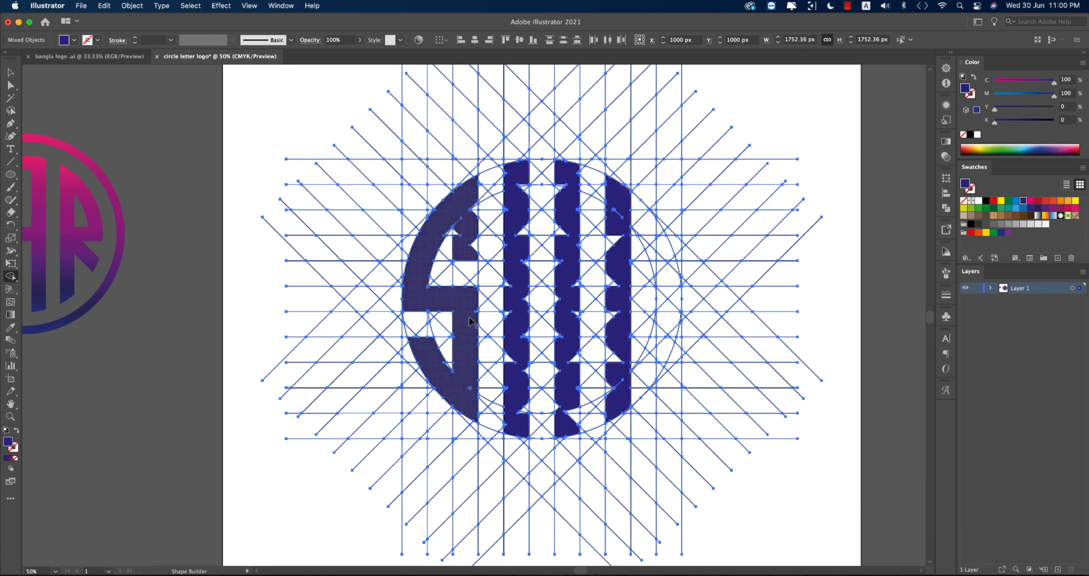
Build the rest of the R: its middle bar to the outer circle, the upper arc between the circles and the diagonal leg.
left_click_drag(654, 299, 673, 300)
mouse_move(622, 205)
left_mouse_down()
mouse_move(670, 259)
mouse_move(668, 291)
left_mouse_up()
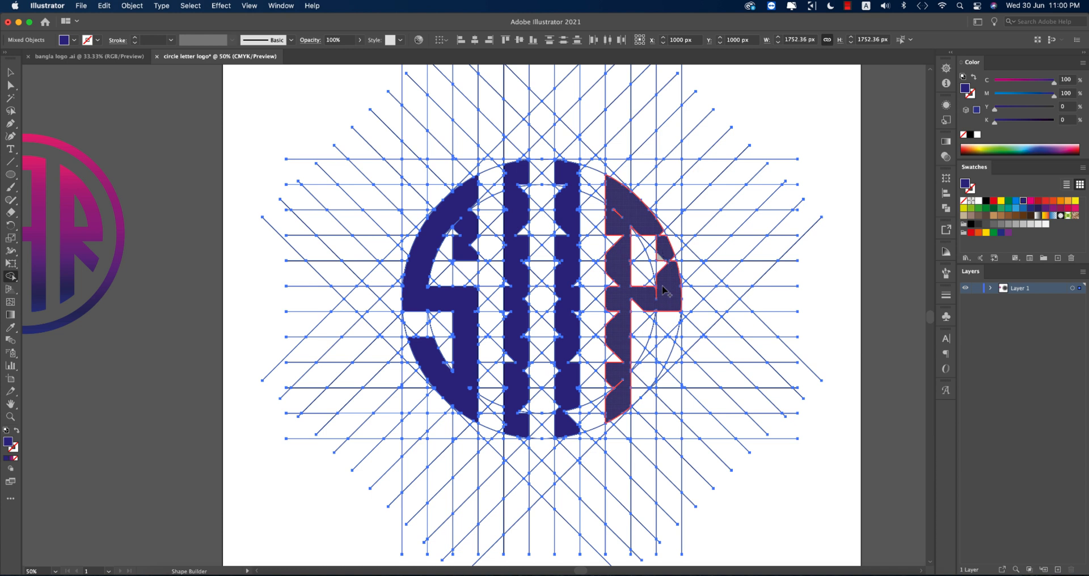
left_click_drag(639, 322, 664, 369)
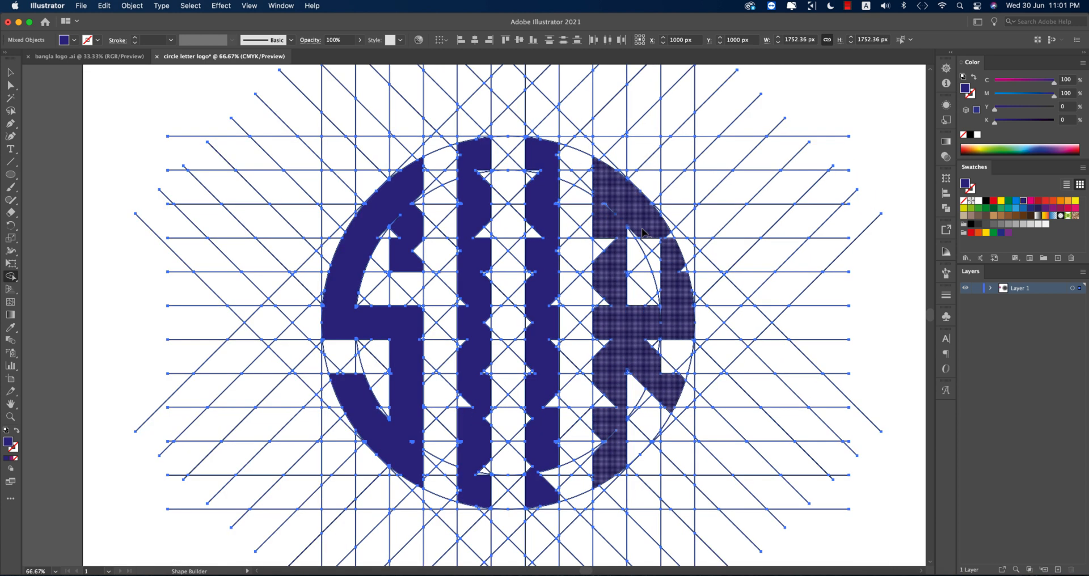
Merge the leftover gaps between the two circles into the R's upper arc, down to where it meets the middle bar.
scroll(642, 227, "up", 3)
mouse_move(660, 243)
left_mouse_down()
mouse_move(638, 235)
mouse_move(669, 317)
mouse_move(630, 252)
left_mouse_up()
left_click_drag(675, 288, 693, 255)
left_click_drag(704, 245, 699, 254)
left_click_drag(736, 321, 728, 348)
left_click_drag(675, 341, 685, 342)
left_click_drag(682, 391, 691, 414)
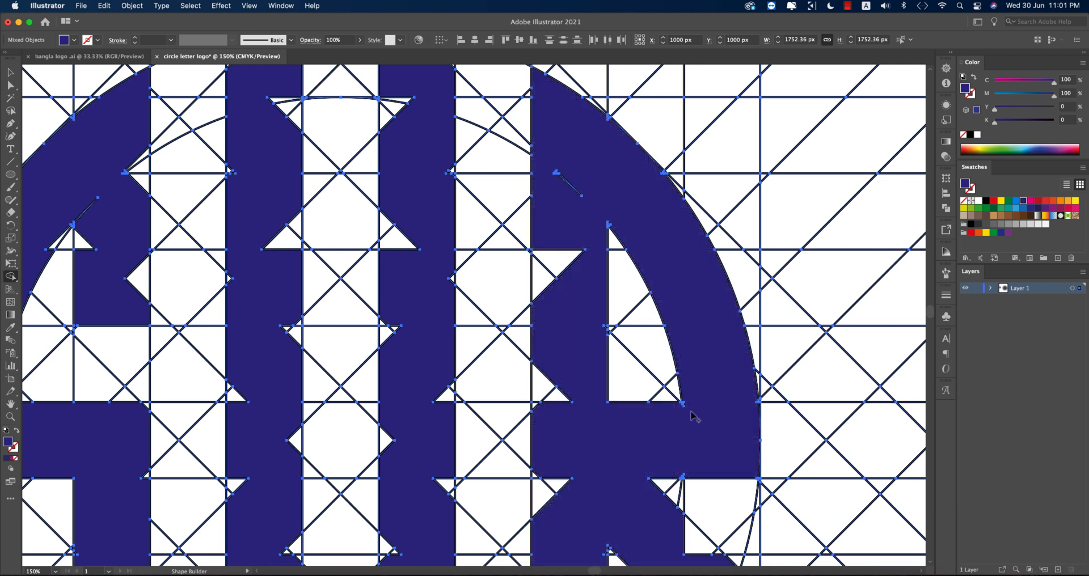
Fill the white triangular notches along the inner-facing edge of the R's upper stem, above the middle bar.
scroll(690, 416, "up", 10)
mouse_move(627, 322)
left_mouse_down()
mouse_move(623, 369)
mouse_move(627, 335)
mouse_move(567, 349)
left_mouse_up()
scroll(630, 357, "down", 8)
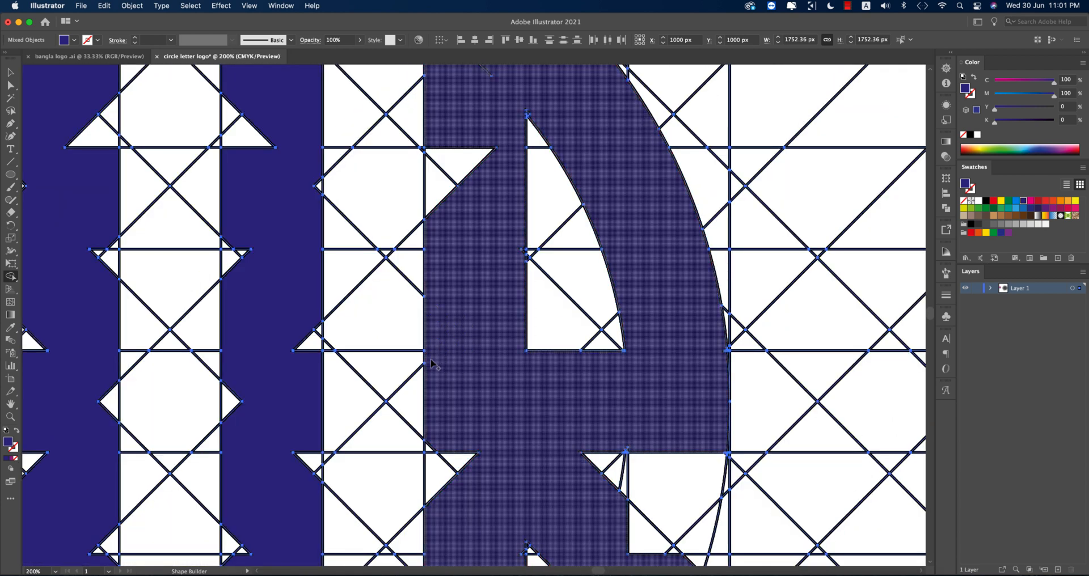
scroll(438, 354, "up", 5)
scroll(438, 355, "left", 2)
left_click(499, 333)
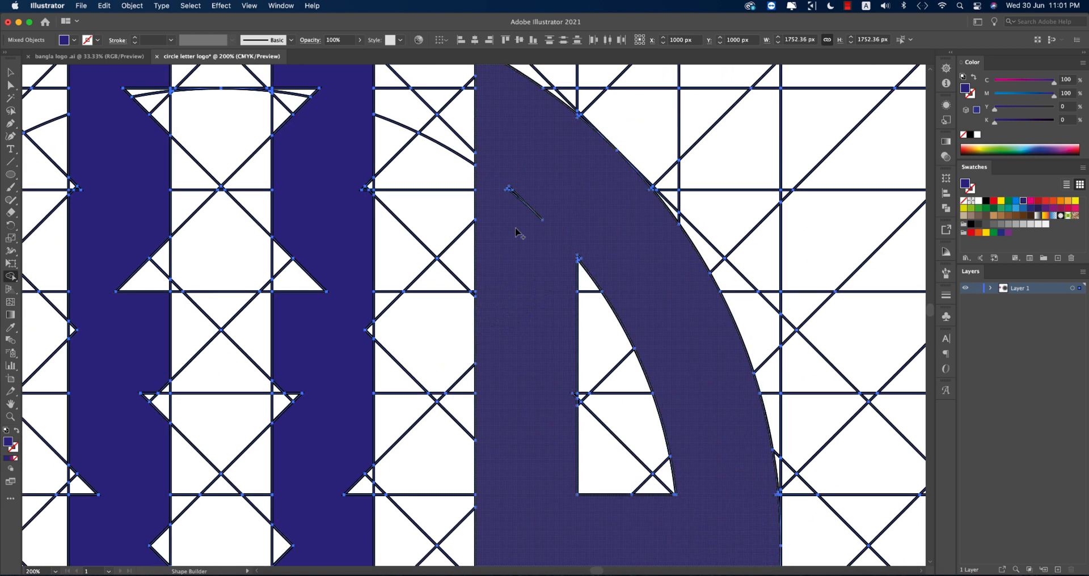
Merge the stray slit inside the R where the top of its stem meets the upper arc.
left_click_drag(531, 371, 531, 255)
scroll(571, 174, "up", 4)
left_click_drag(587, 196, 530, 511)
left_click_drag(545, 334, 513, 276)
left_click_drag(599, 417, 606, 282)
left_click_drag(535, 515, 571, 90)
left_click_drag(568, 284, 574, 358)
scroll(564, 364, "down", 2)
scroll(564, 364, "down", 3)
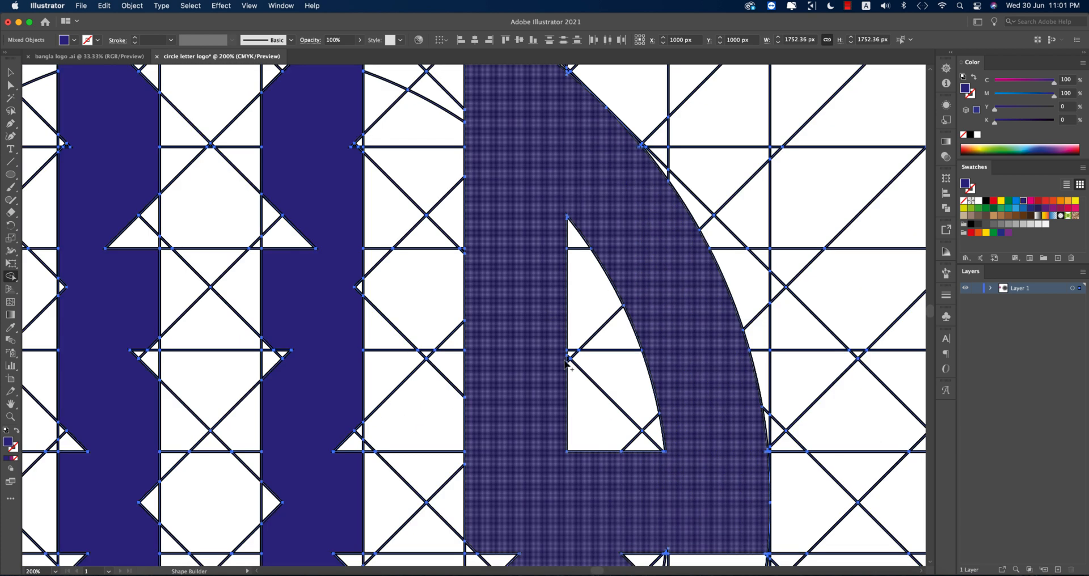
Merge the remaining notches and slit in the lower half of the R's stem, down to its curved foot.
scroll(573, 261, "up", 4)
left_click_drag(547, 334, 539, 364)
mouse_move(526, 421)
left_mouse_down()
mouse_move(486, 366)
mouse_move(484, 340)
left_mouse_up()
left_click_drag(545, 473, 551, 145)
mouse_move(557, 198)
left_mouse_down()
mouse_move(544, 420)
mouse_move(515, 343)
left_mouse_up()
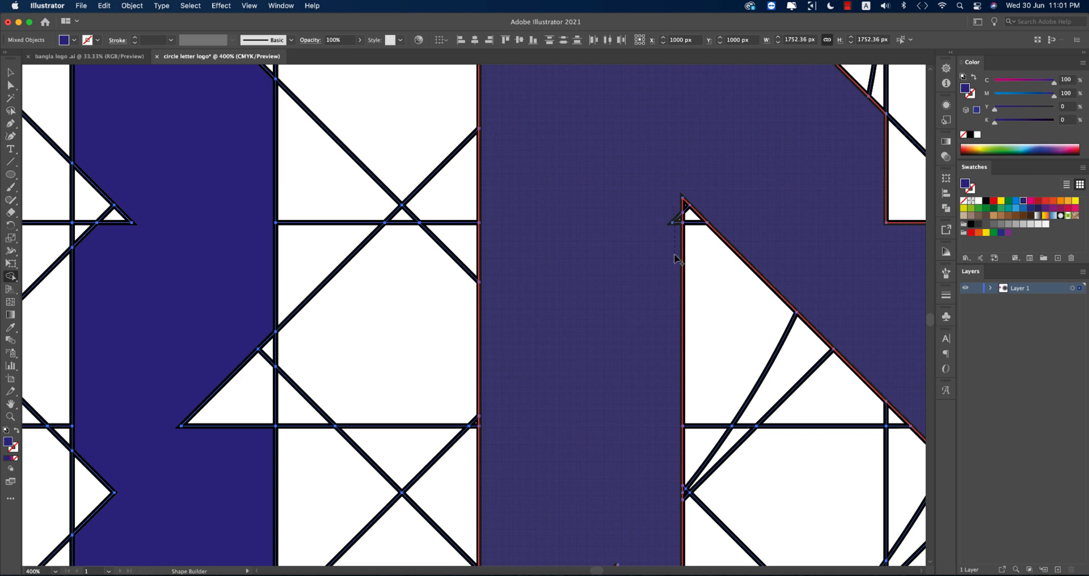
scroll(624, 349, "down", 4)
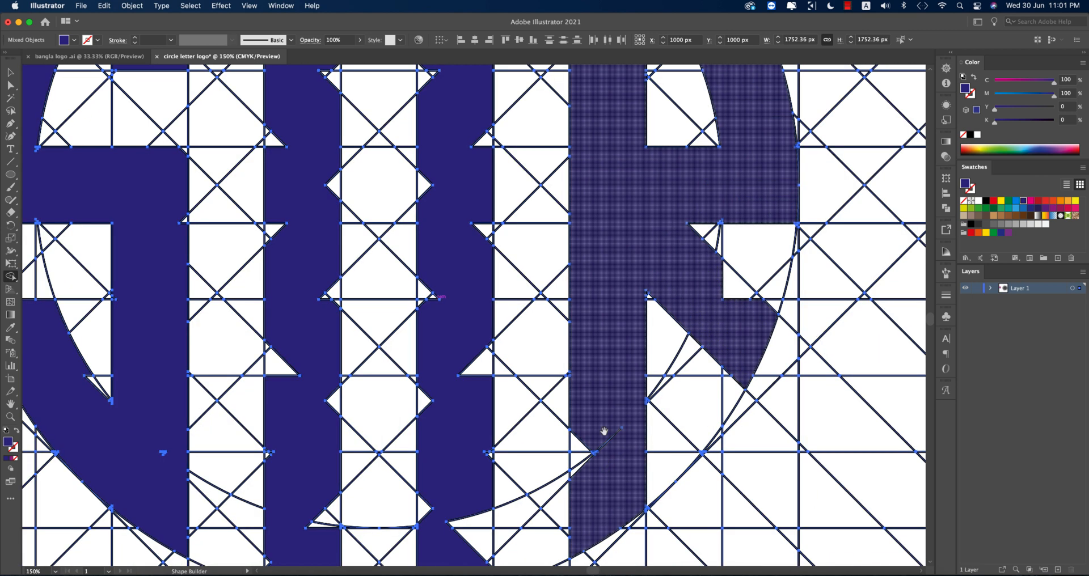
mouse_move(612, 279)
left_mouse_down()
mouse_move(596, 311)
mouse_move(590, 291)
mouse_move(610, 364)
left_mouse_up()
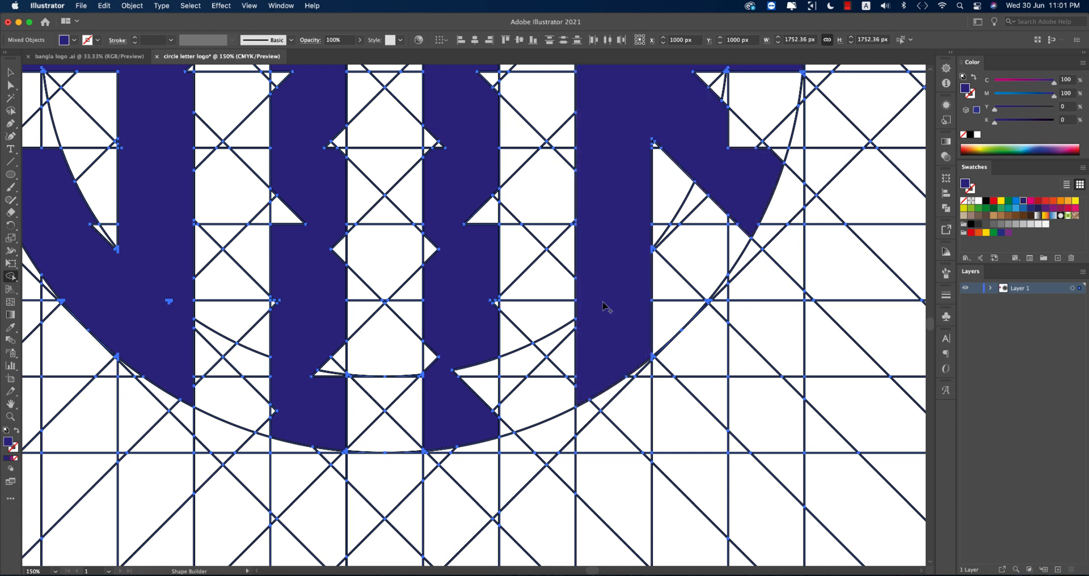
scroll(656, 297, "up", 5)
scroll(634, 307, "down", 3)
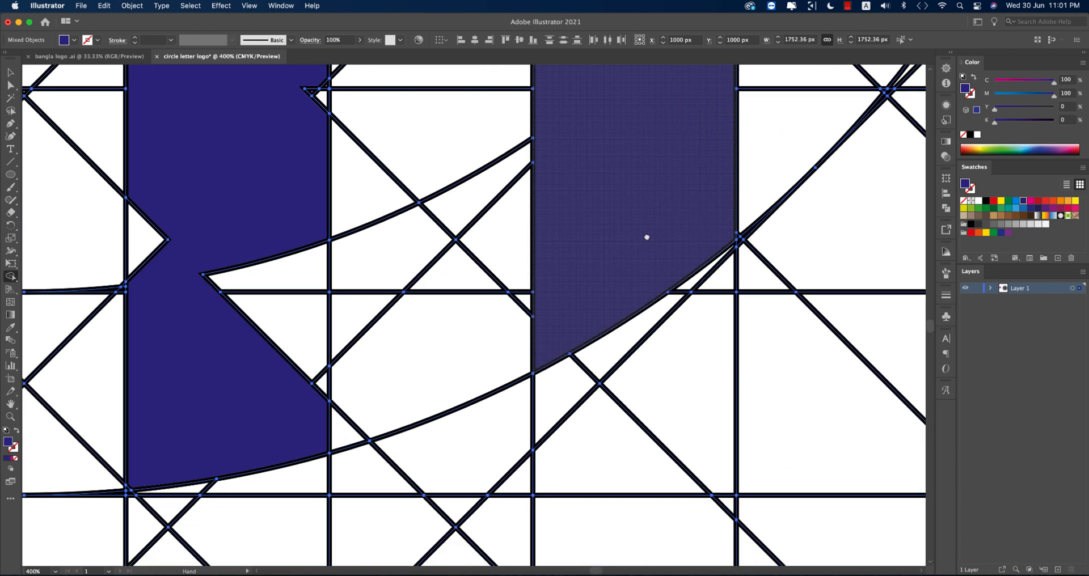
left_click_drag(646, 237, 539, 448)
left_click_drag(622, 270, 632, 133)
scroll(436, 437, "up", 4)
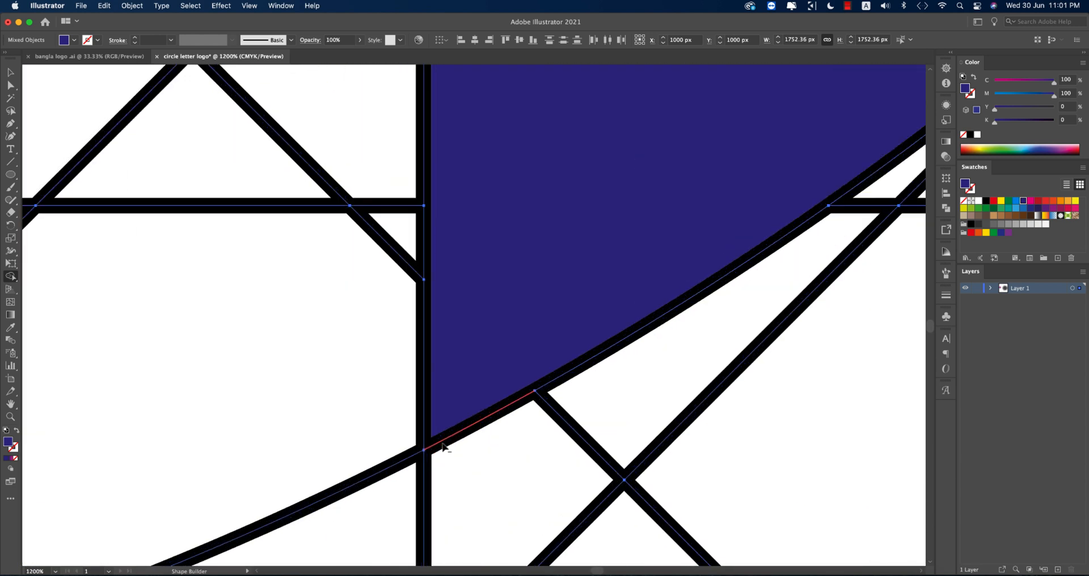
Fill the missing triangle on the upper side of the R's diagonal leg so the leg has a straight edge.
scroll(522, 366, "down", 5)
left_click_drag(628, 236, 612, 383)
scroll(616, 346, "up", 5)
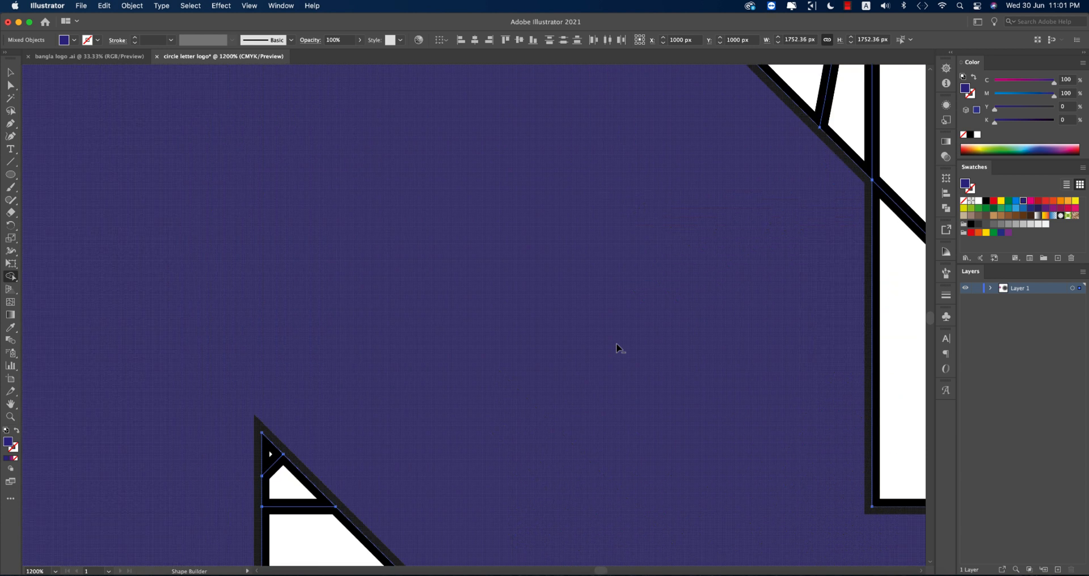
scroll(616, 345, "down", 4)
left_click(743, 391)
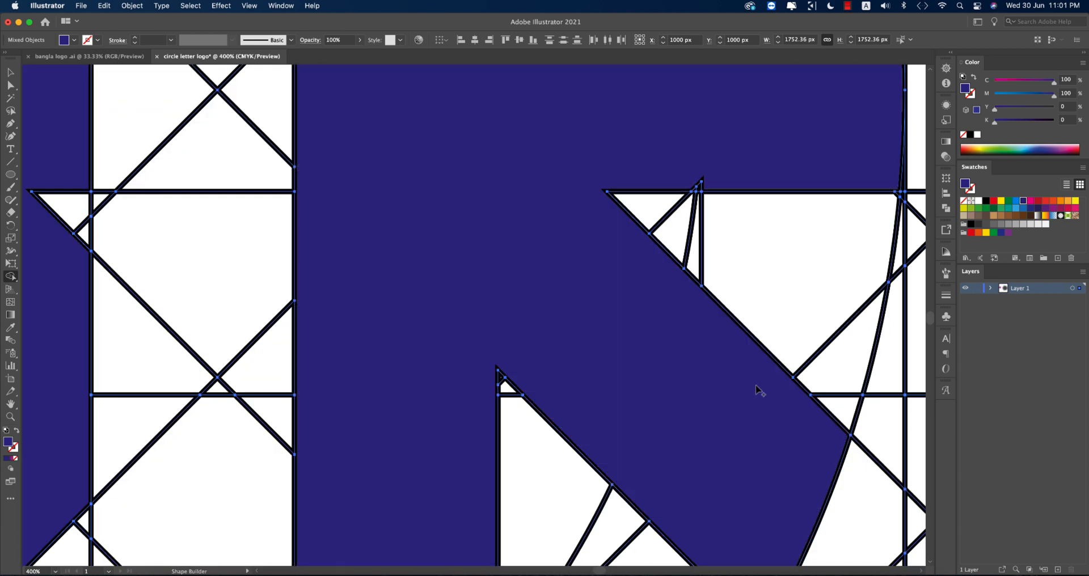
Merge the small sliver projecting into the underside of the R's middle bar, above the diagonal leg.
left_click_drag(736, 409, 704, 486)
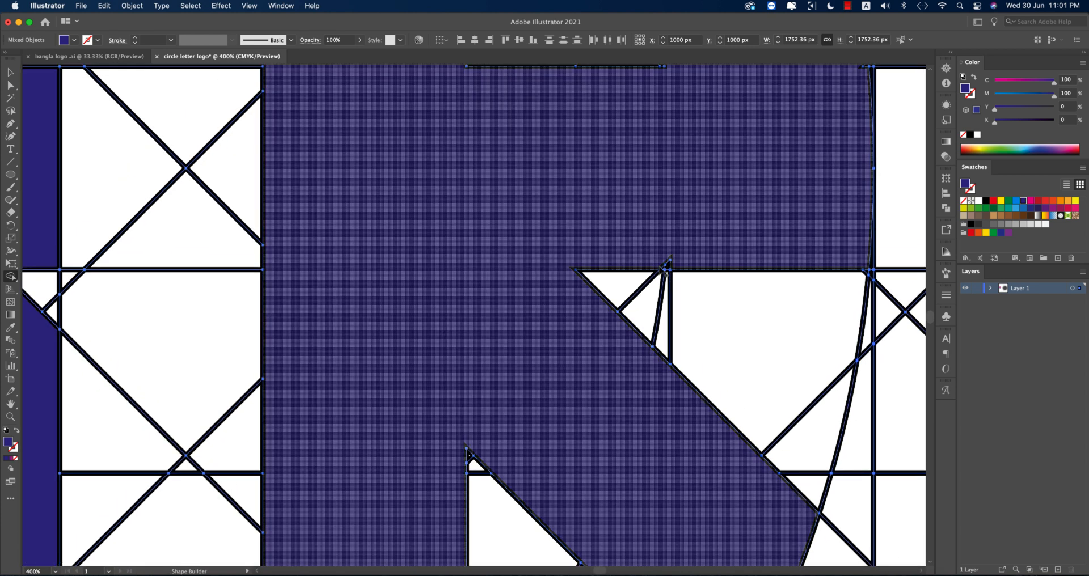
scroll(665, 262, "up", 2)
scroll(666, 263, "up", 1)
left_click_drag(672, 153, 647, 421)
left_click_drag(645, 221, 628, 528)
scroll(632, 375, "down", 4)
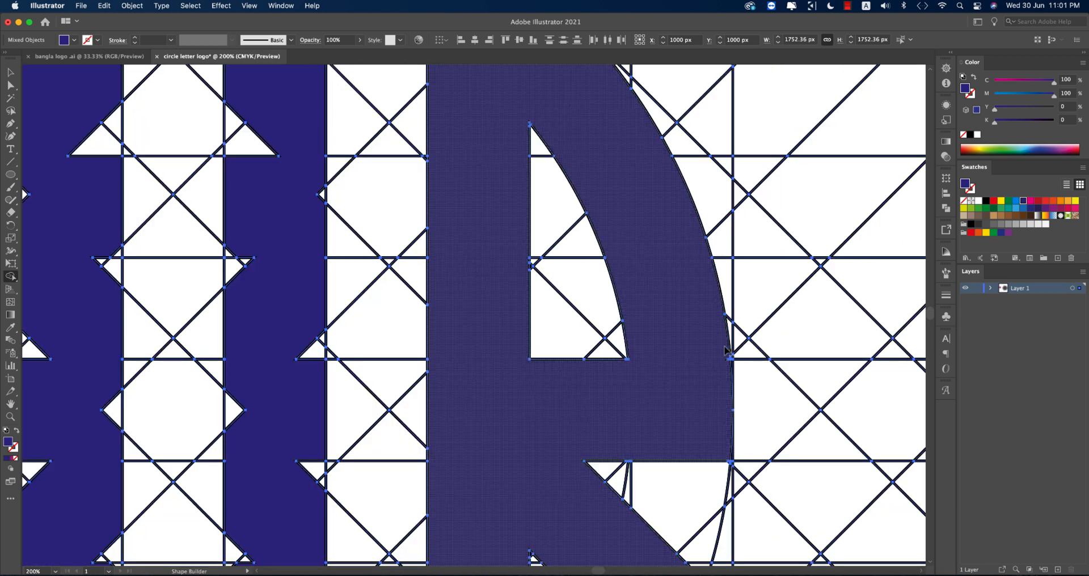
Merge the small leftover slivers along the outer edge of the R's upper arc into the letter.
scroll(721, 457, "up", 5)
scroll(745, 479, "down", 5)
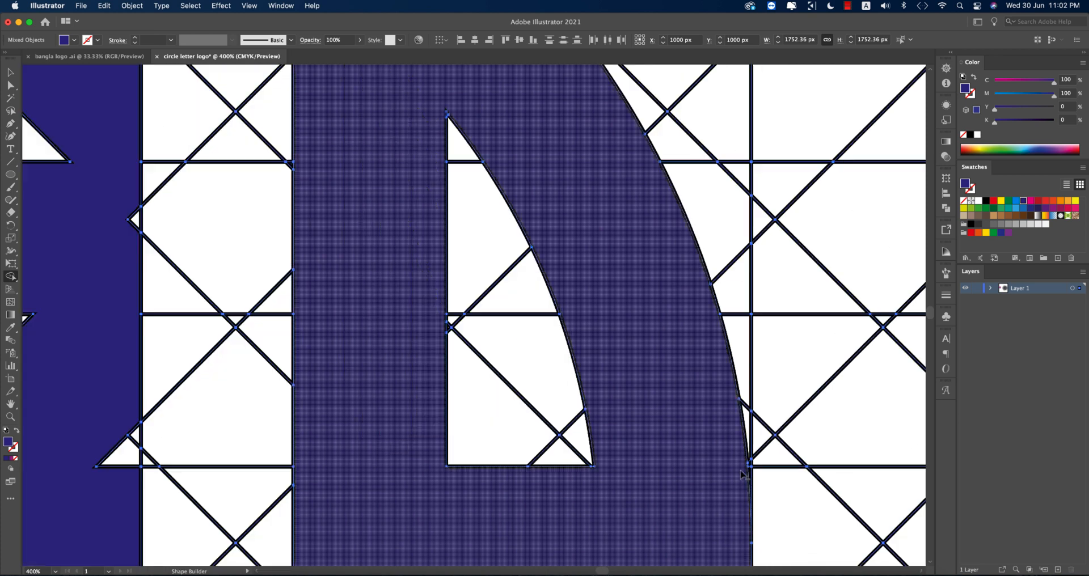
scroll(641, 245, "up", 5)
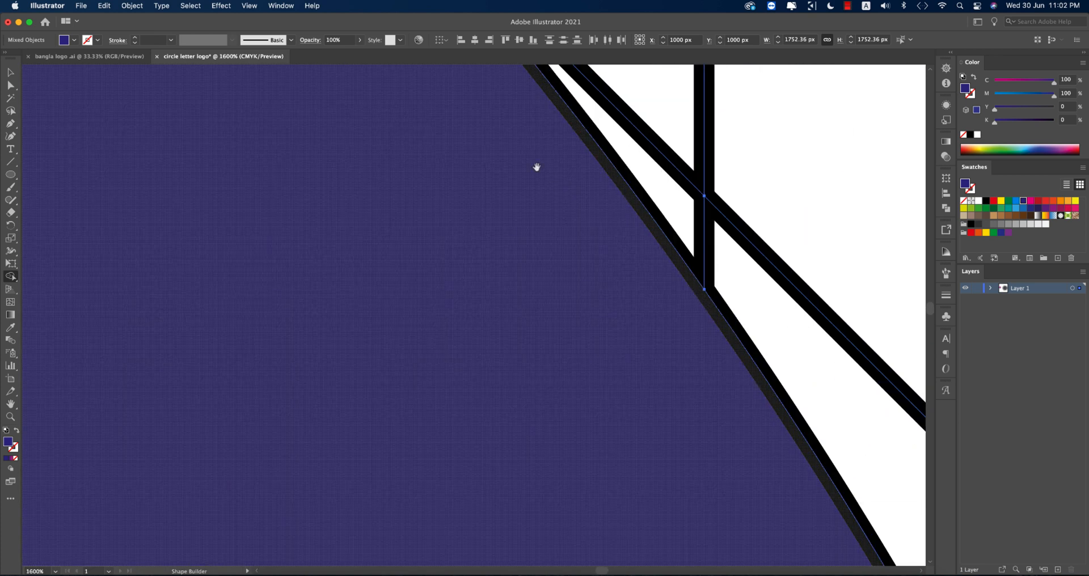
scroll(584, 255, "up", 5)
scroll(614, 308, "down", 3)
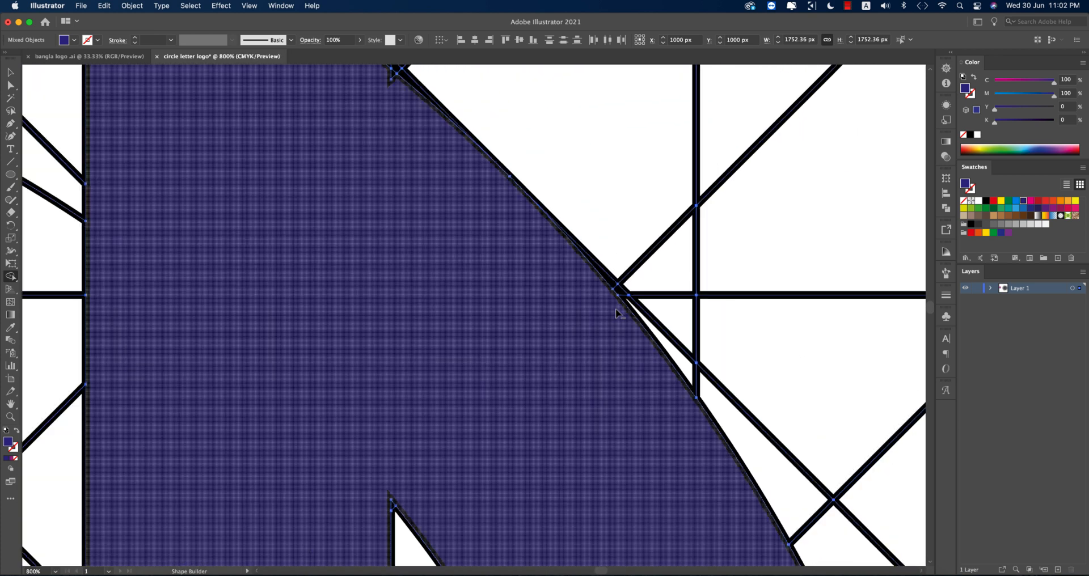
scroll(475, 267, "down", 2)
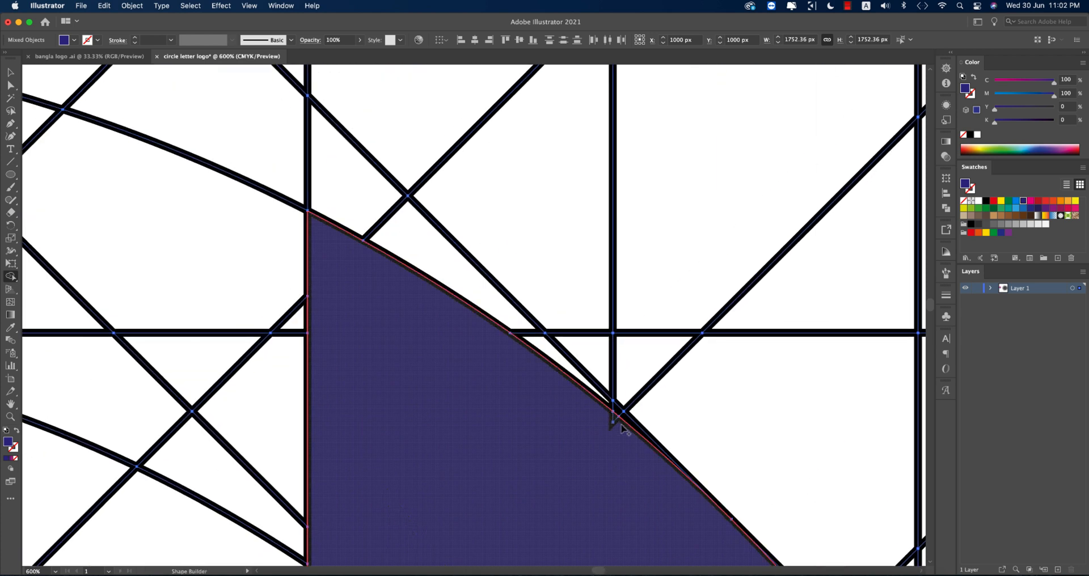
scroll(517, 410, "down", 5)
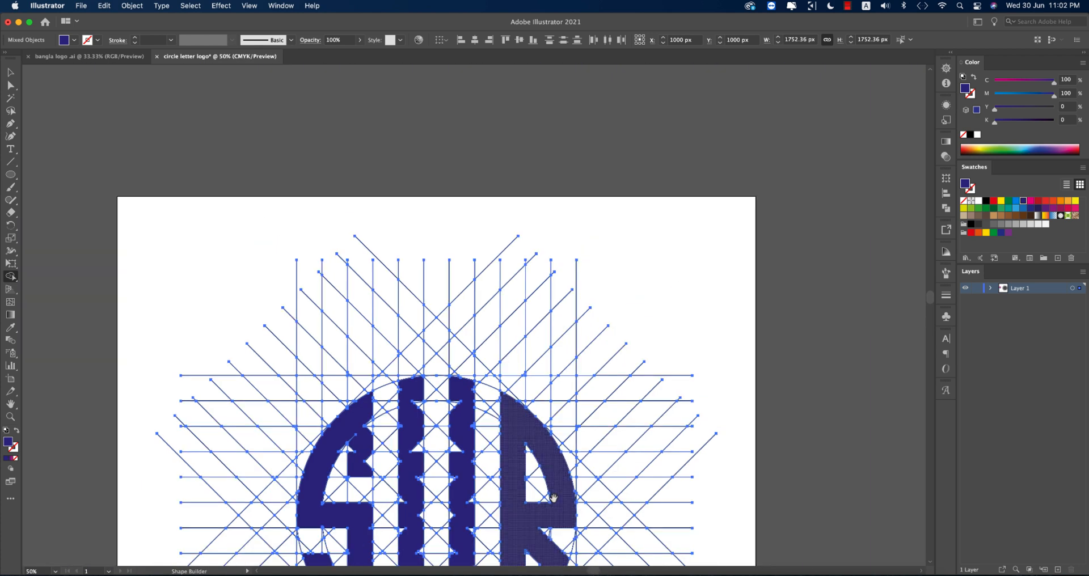
scroll(553, 498, "down", 5)
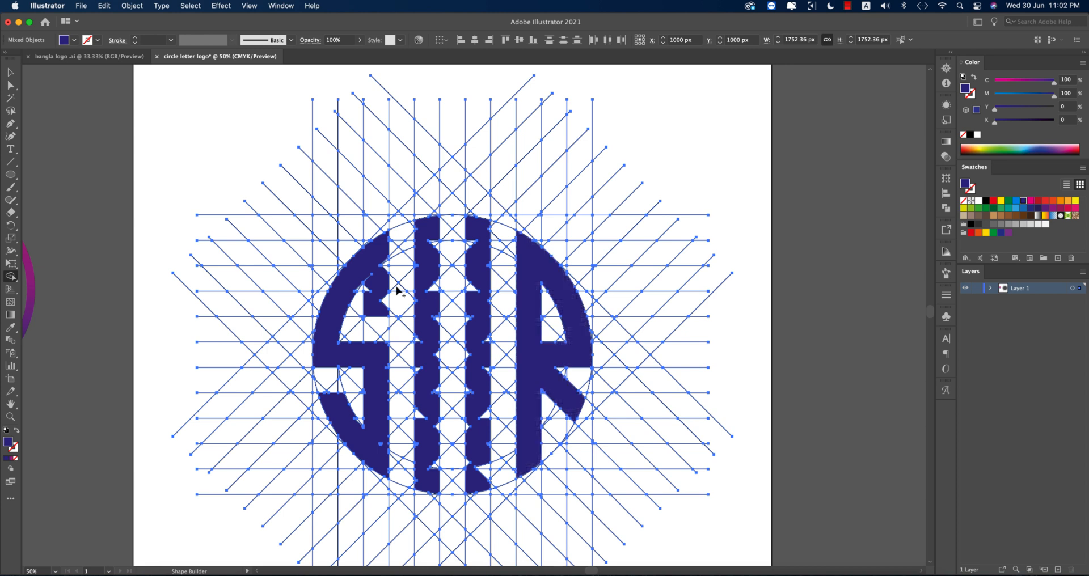
Merge the gaps in the S's upper terminal and clean up the sliver at the tip of its upper opening.
scroll(374, 312, "up", 3)
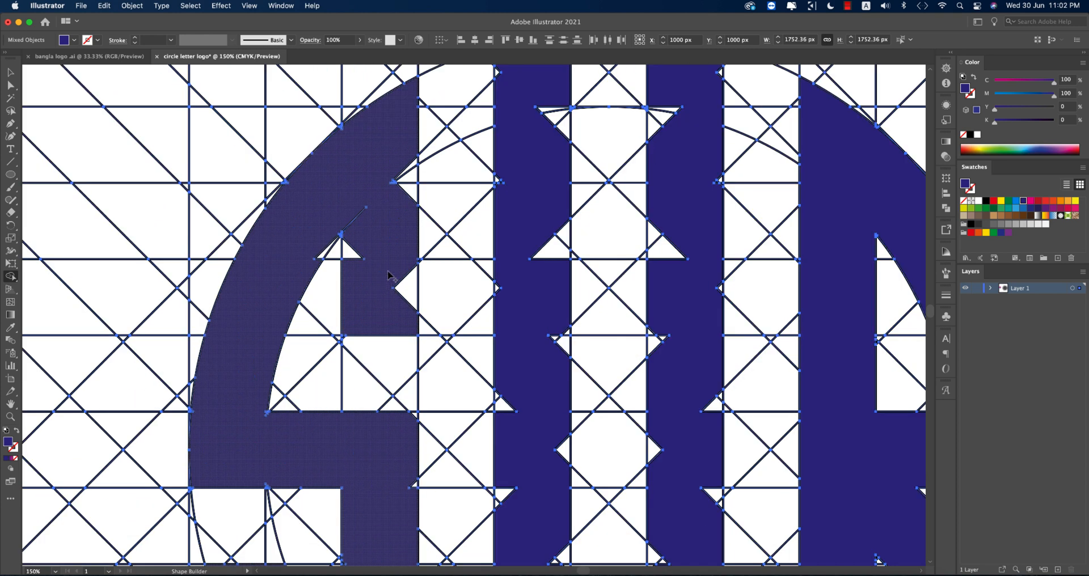
scroll(389, 276, "up", 3)
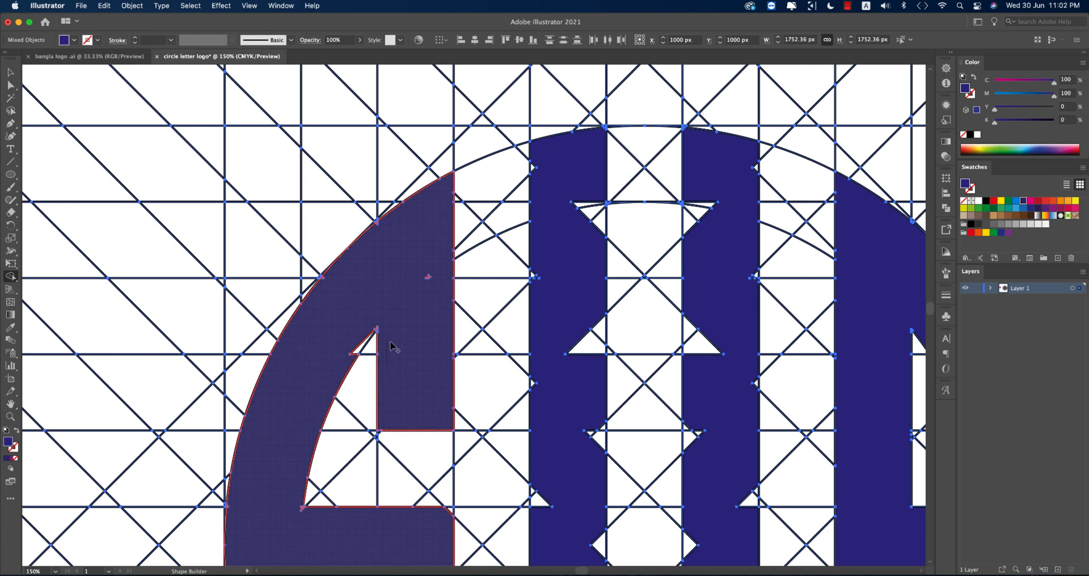
scroll(377, 315, "up", 5)
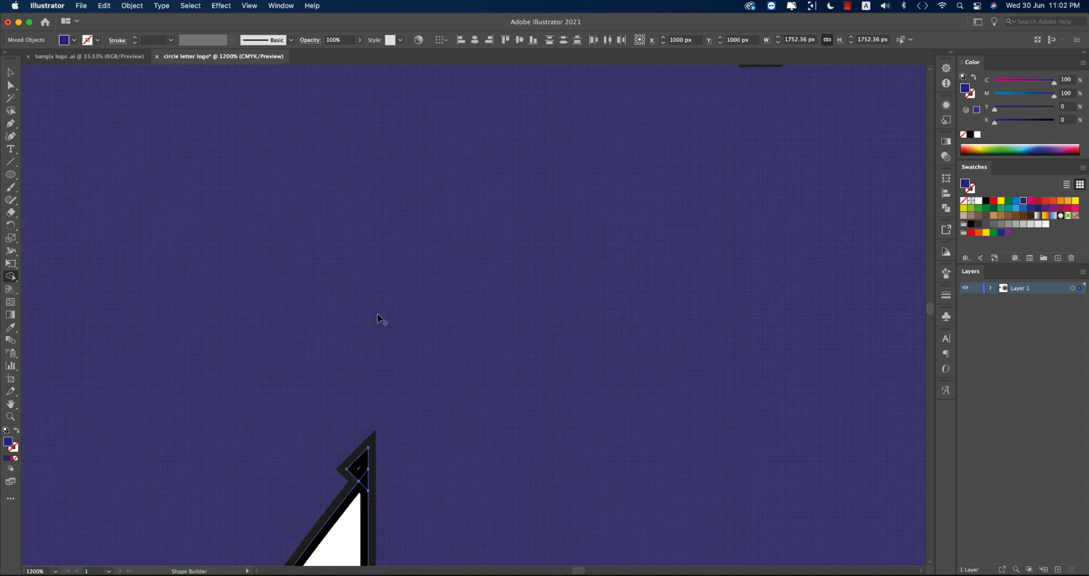
left_click(357, 472, "alt")
scroll(476, 402, "down", 3)
scroll(476, 402, "up", 3)
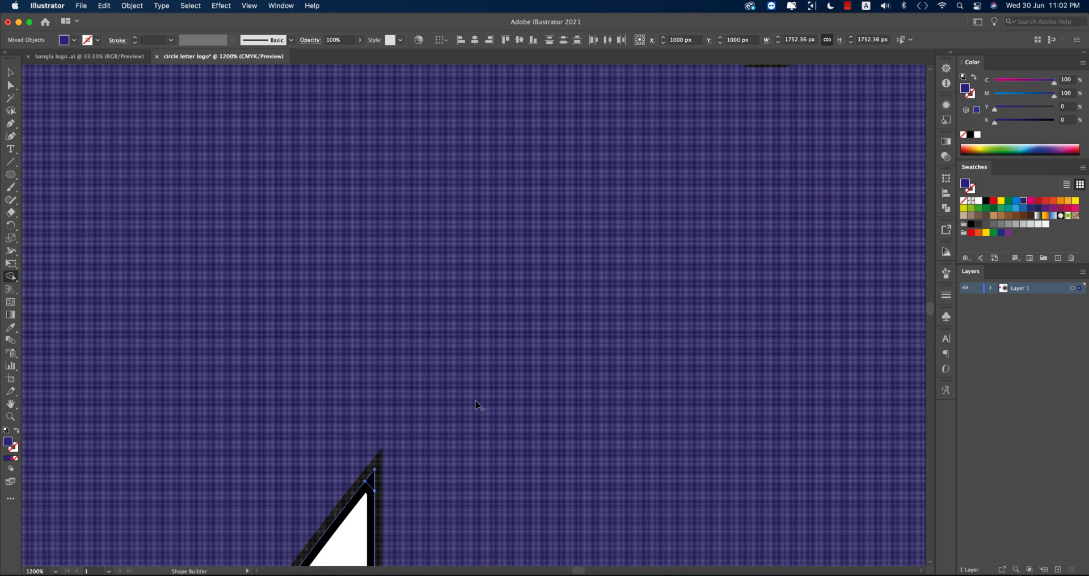
left_click_drag(690, 319, 522, 459)
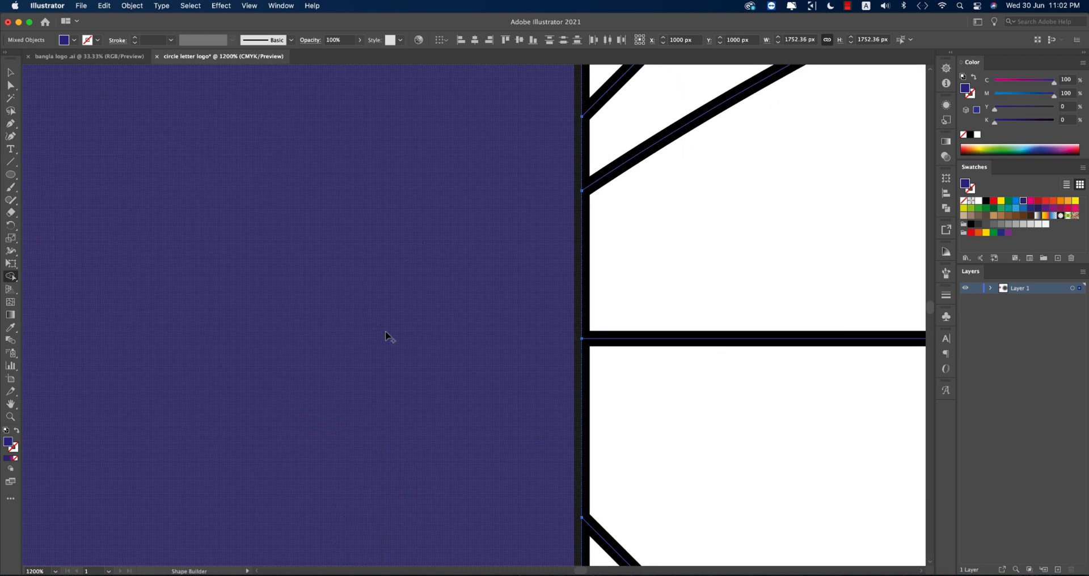
scroll(386, 331, "down", 5)
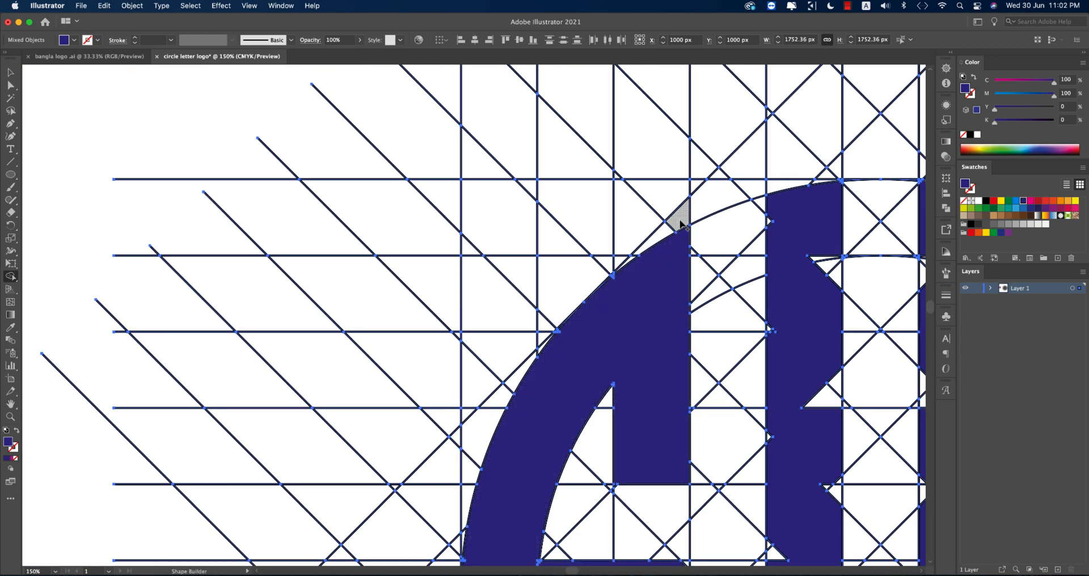
Merge the small leftover slivers along the outer edge of the S's upper arc into the letter.
scroll(683, 222, "up", 5)
left_click_drag(508, 479, 657, 196)
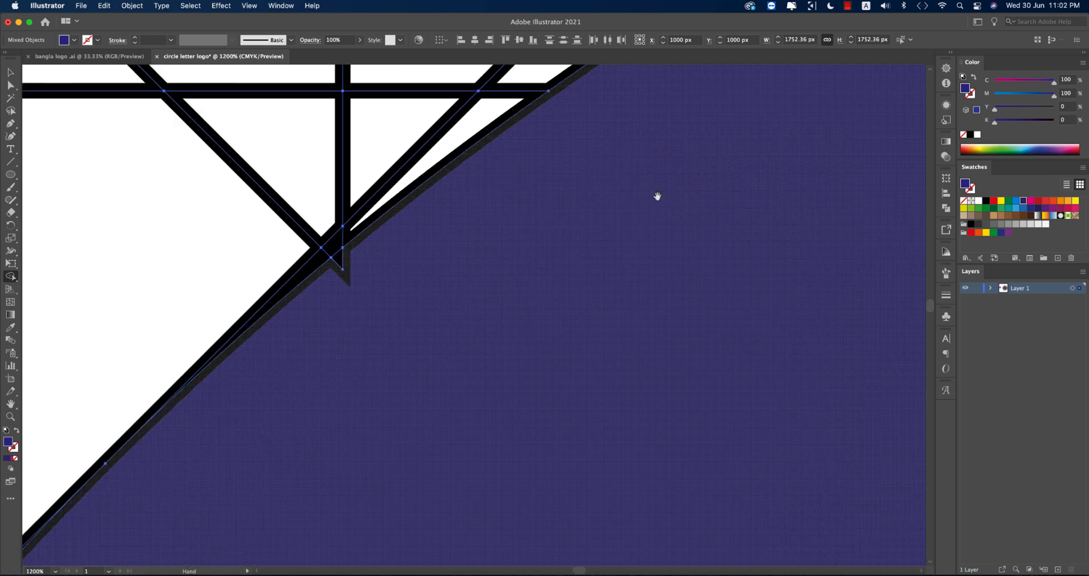
key("super+z")
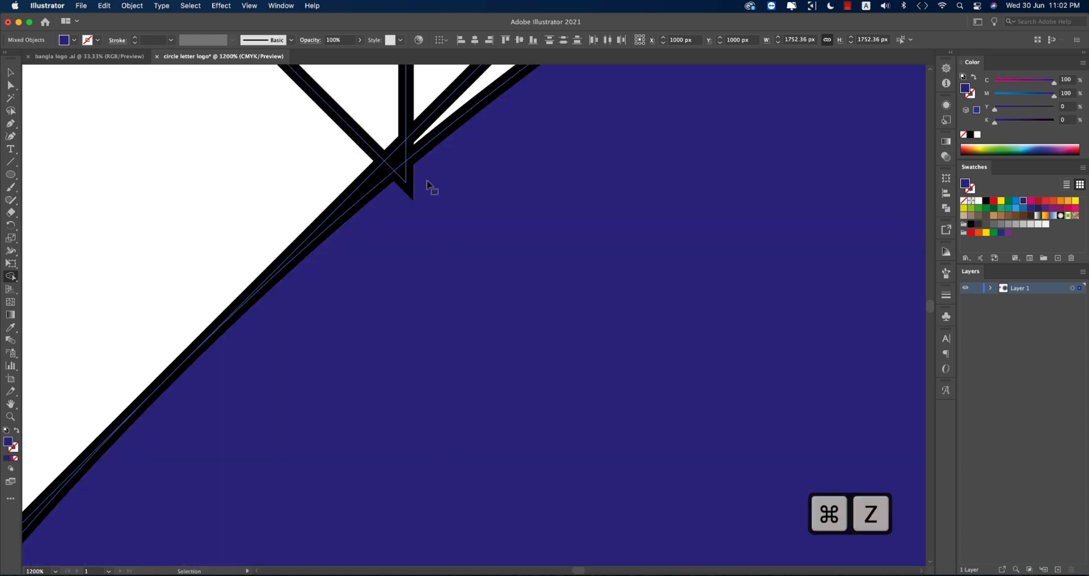
scroll(446, 267, "down", 4)
left_click_drag(396, 401, 571, 175)
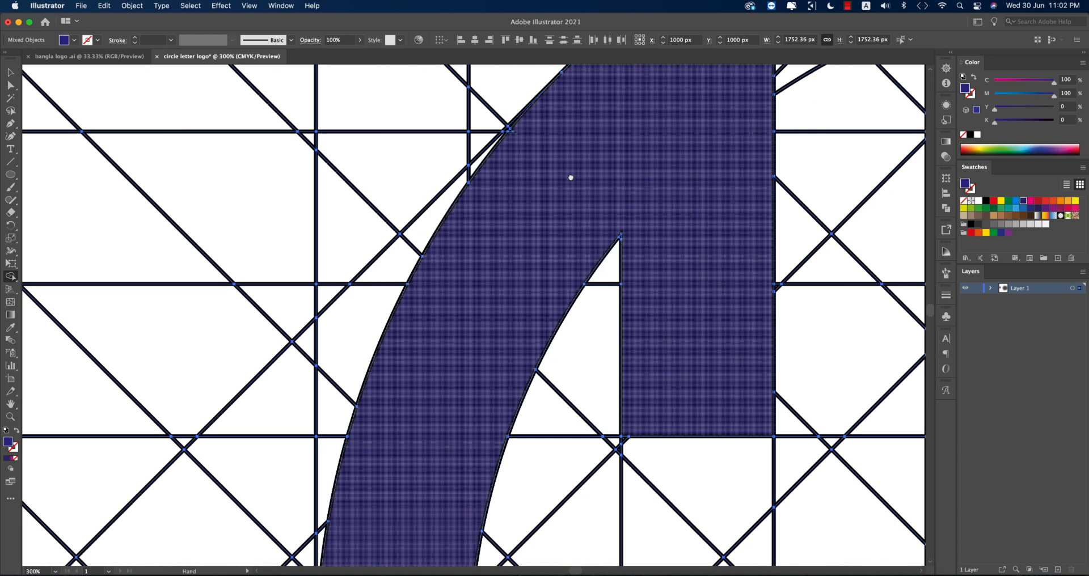
scroll(521, 128, "up", 3)
scroll(528, 323, "down", 5)
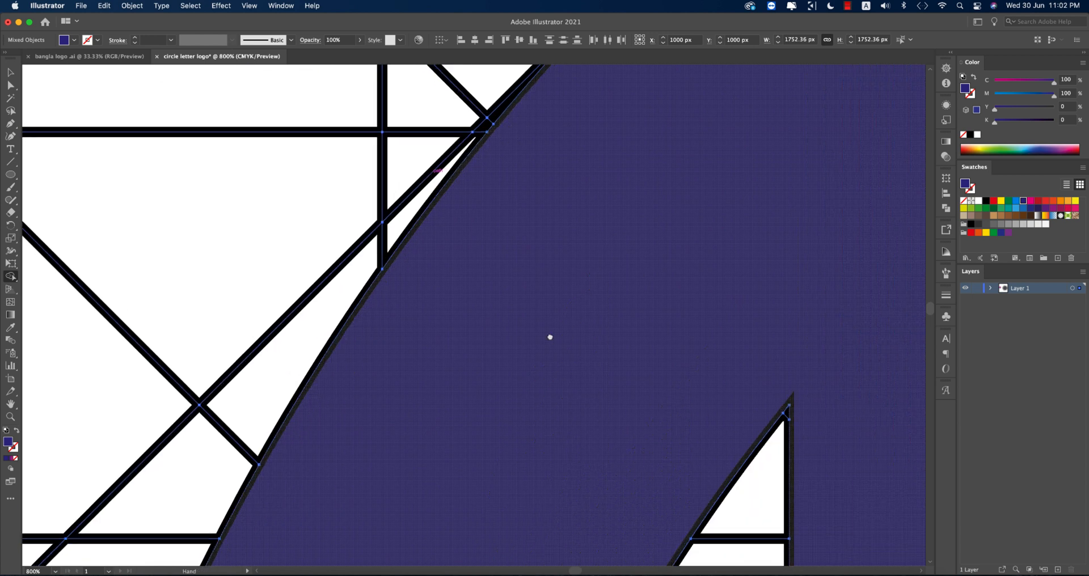
scroll(502, 322, "down", 3)
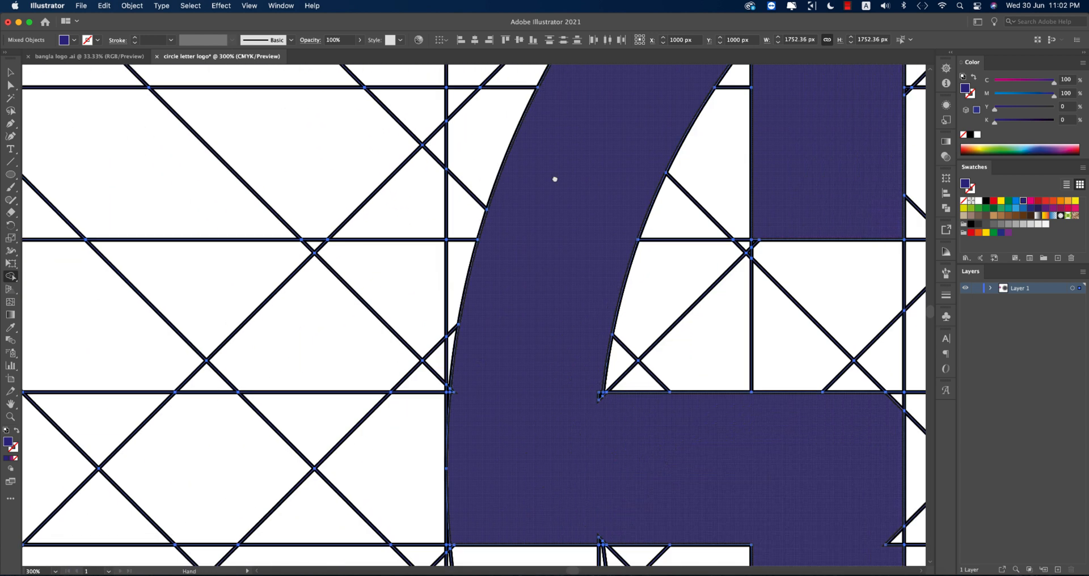
Merge the small triangular sliver at the inner corner where the S's upper arc meets its middle bar.
left_click_drag(442, 443, 555, 177)
scroll(630, 347, "up", 4)
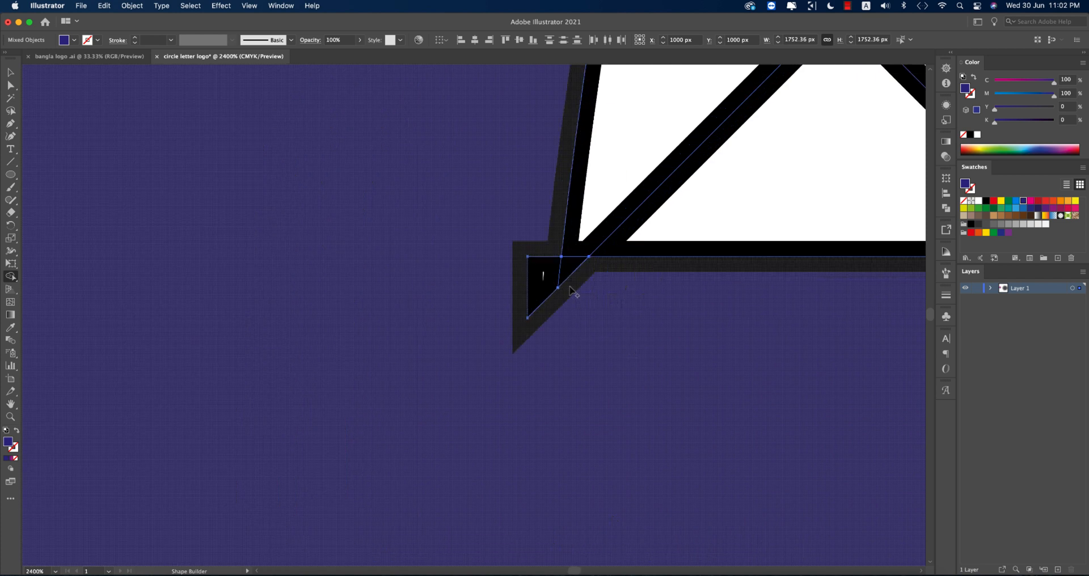
left_click_drag(623, 284, 348, 282)
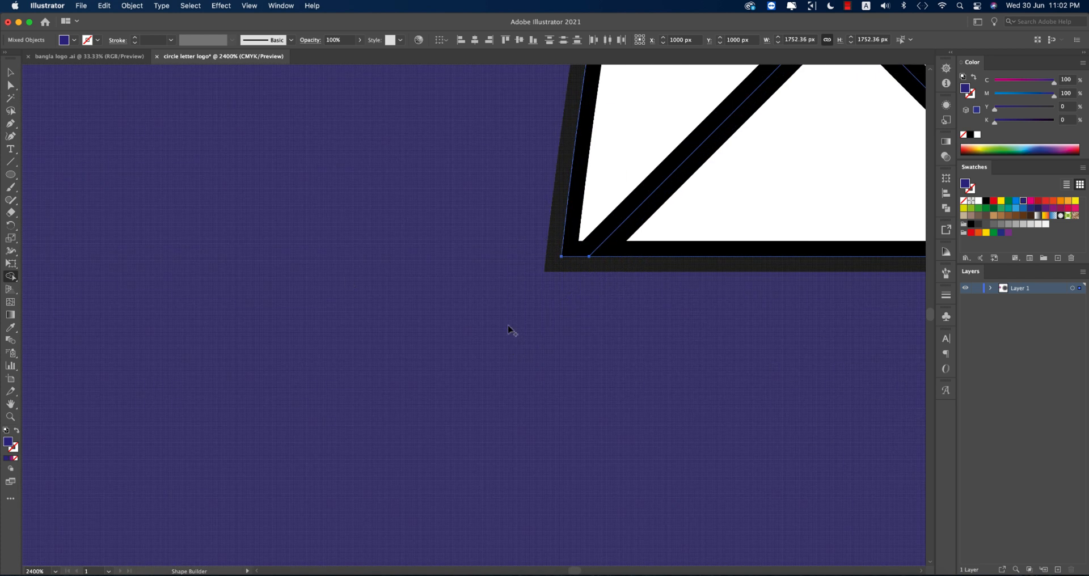
Merge the sliver on the underside of the S's middle bar and fill the triangular notches at the bar's right end.
scroll(560, 332, "down", 5)
scroll(574, 397, "down", 5)
scroll(565, 305, "up", 4)
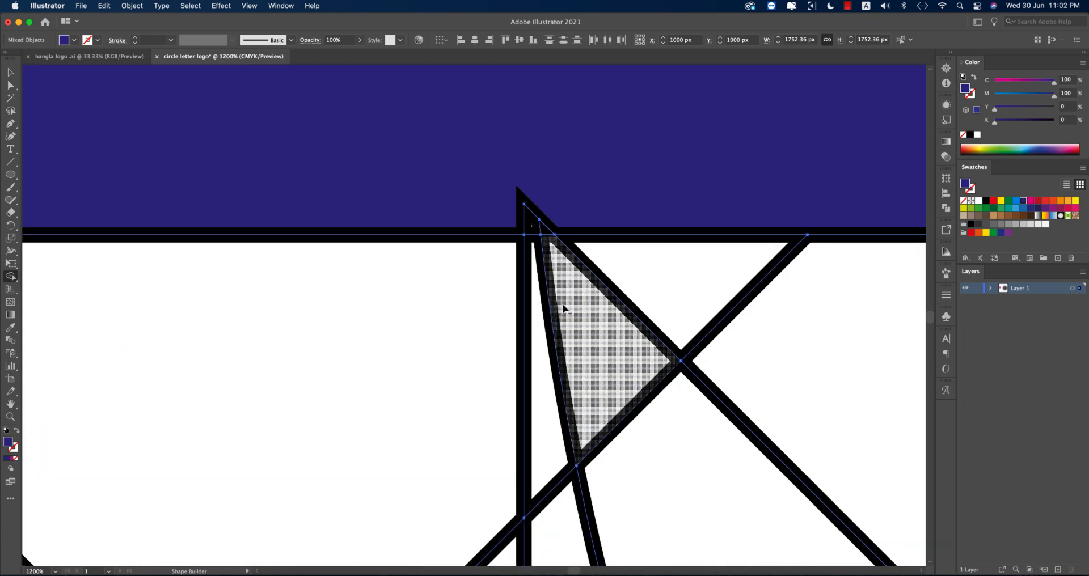
scroll(562, 305, "up", 4)
left_click_drag(494, 176, 579, 471)
left_click_drag(411, 283, 682, 294)
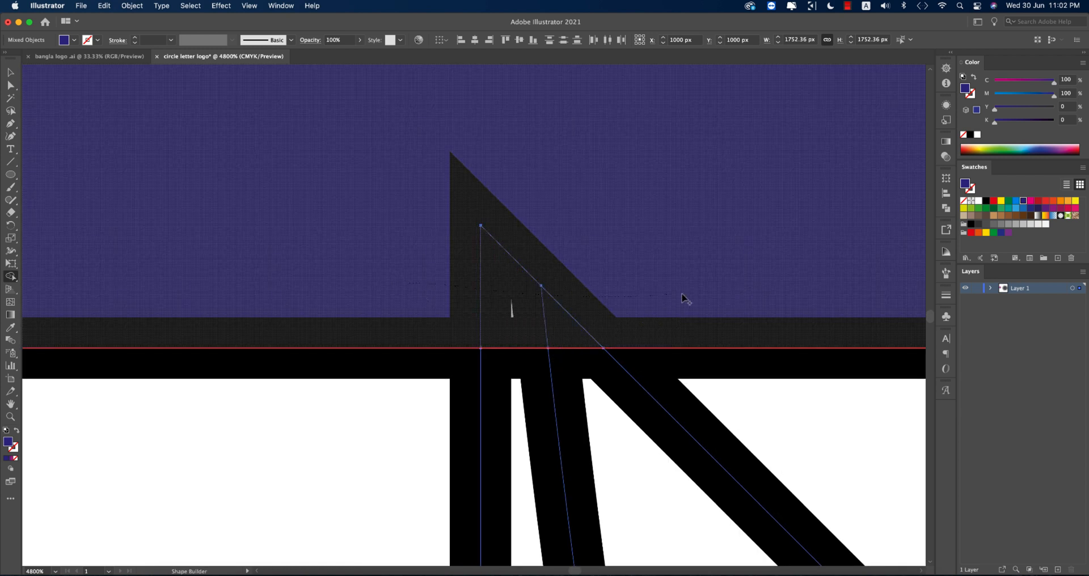
scroll(682, 294, "down", 8)
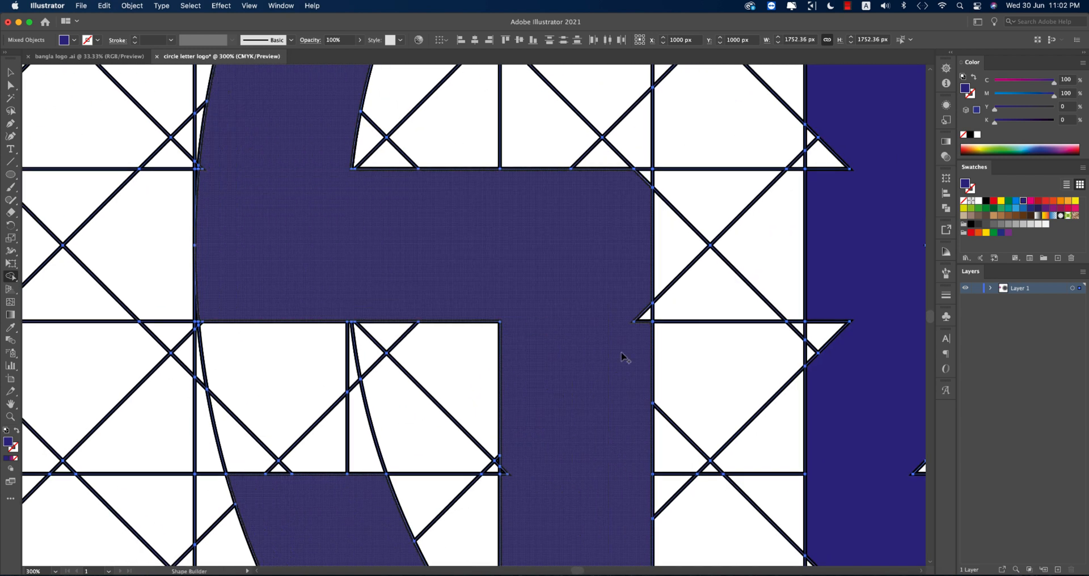
left_click_drag(649, 304, 647, 292)
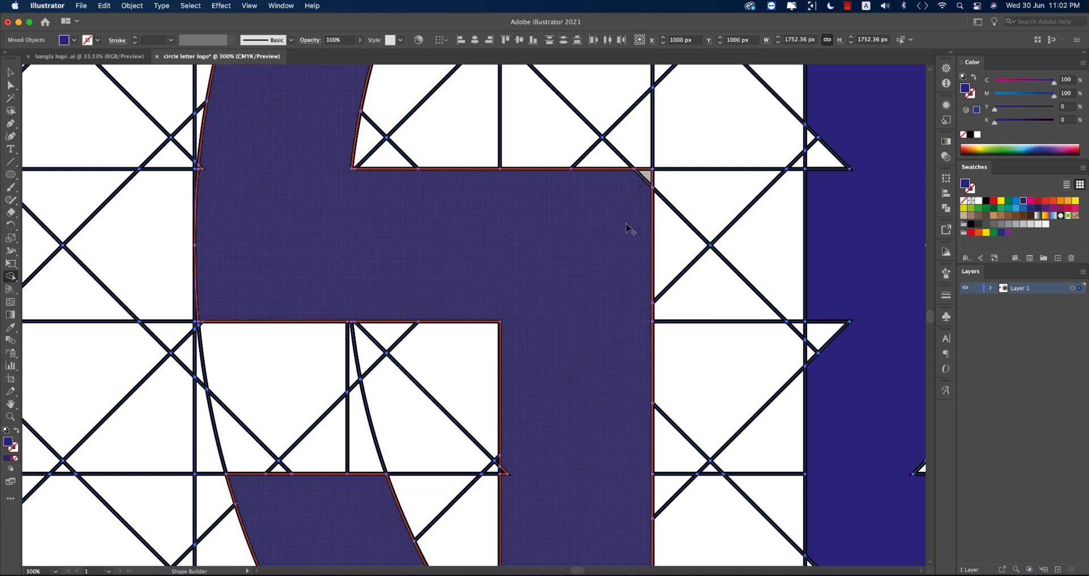
Fill the triangular gap at the tip of the S's lower opening and the tiny gap inside its lower body.
scroll(590, 340, "down", 5)
scroll(590, 340, "left", 2)
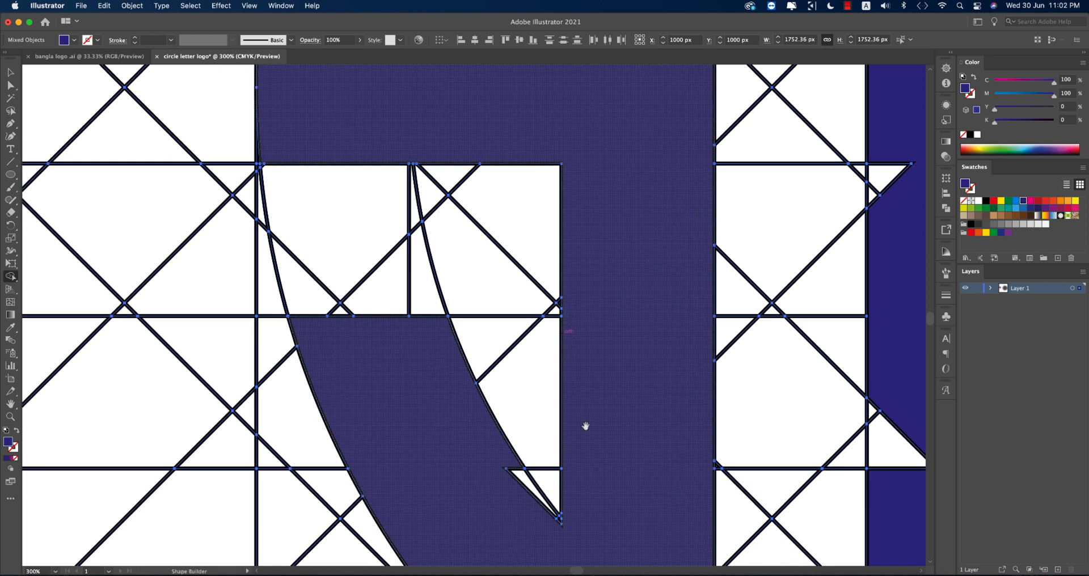
scroll(585, 426, "down", 5)
scroll(585, 426, "left", 2)
left_click_drag(563, 286, 588, 310)
scroll(617, 369, "down", 3)
scroll(617, 369, "right", 2)
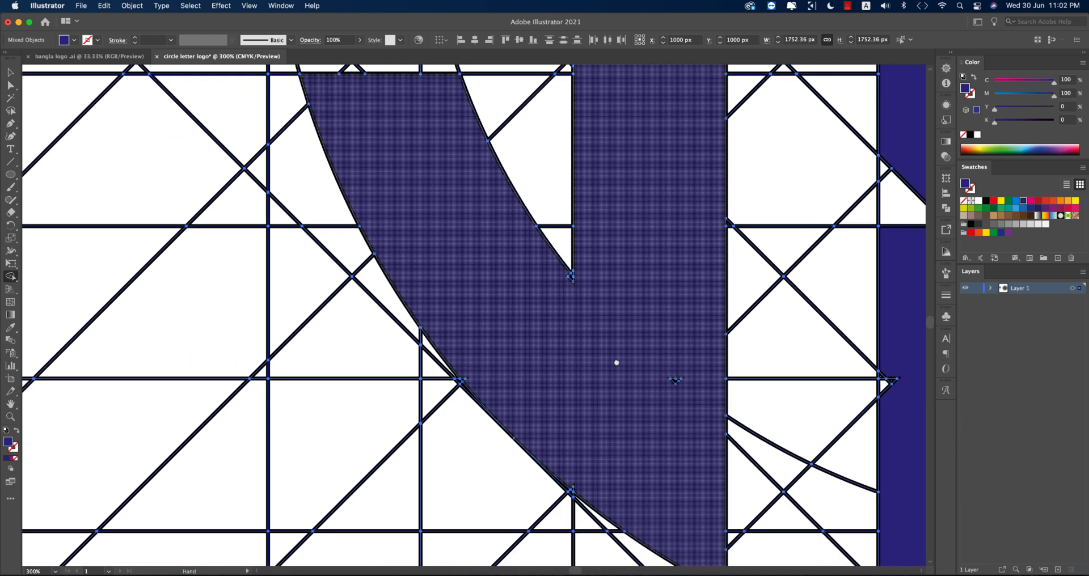
left_click_drag(671, 358, 665, 380)
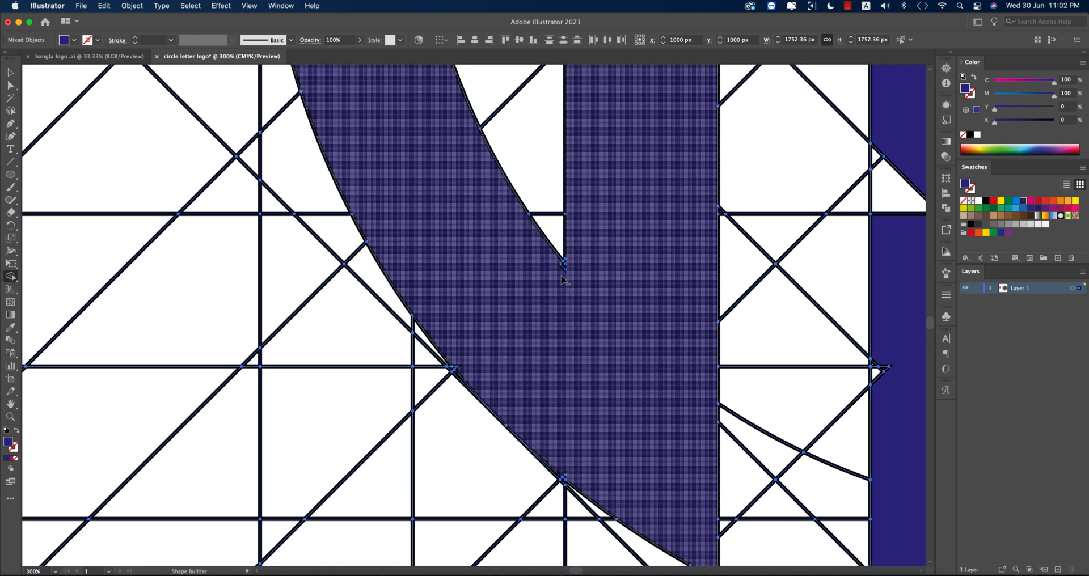
Clean up the tip of the S's lower opening and merge the slivers along the outer edge of its lower arc.
scroll(562, 279, "up", 4)
scroll(602, 358, "down", 4)
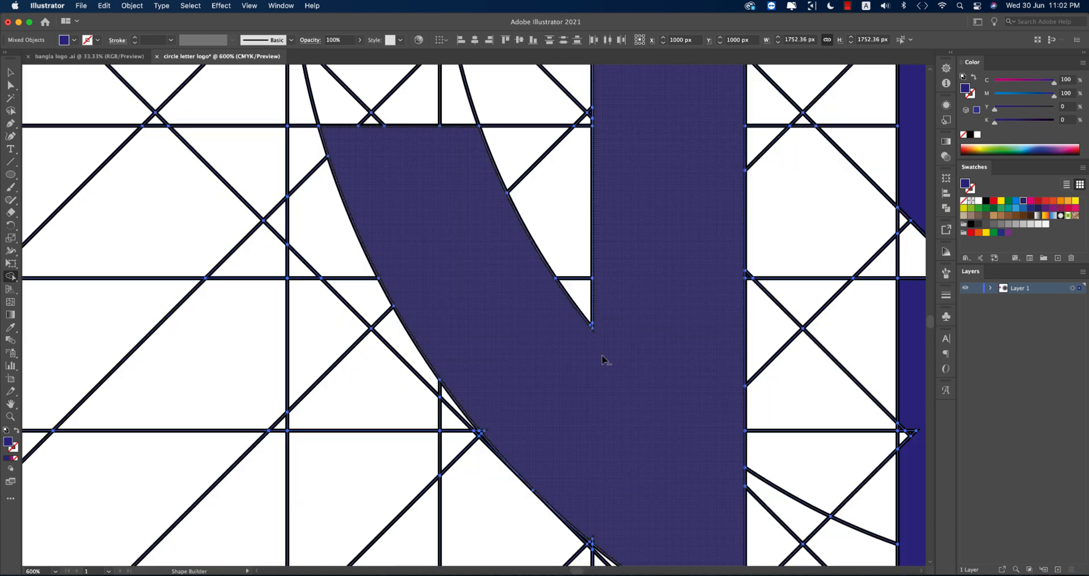
scroll(652, 442, "up", 6)
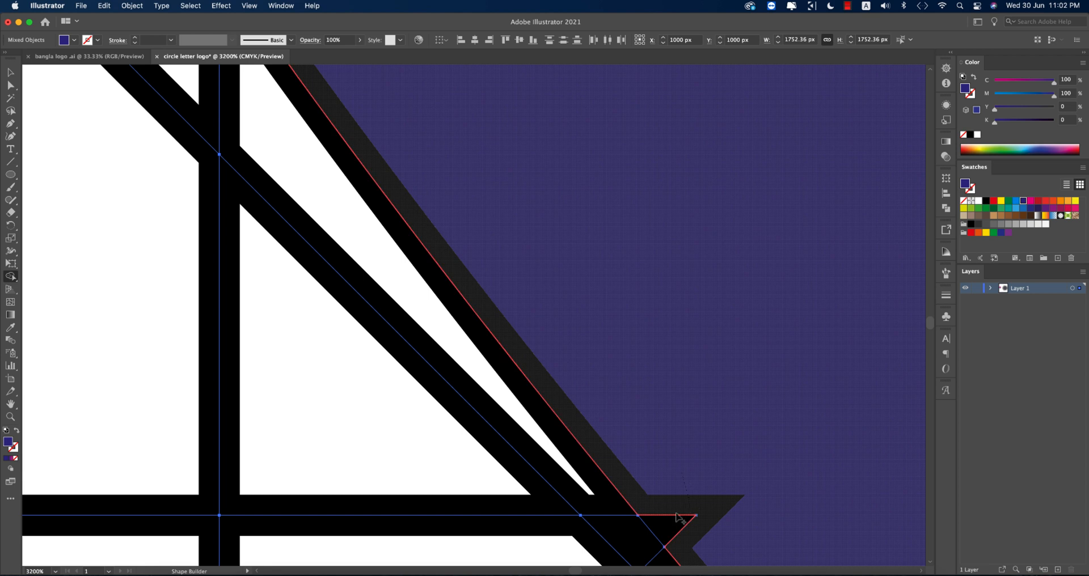
scroll(674, 488, "down", 10)
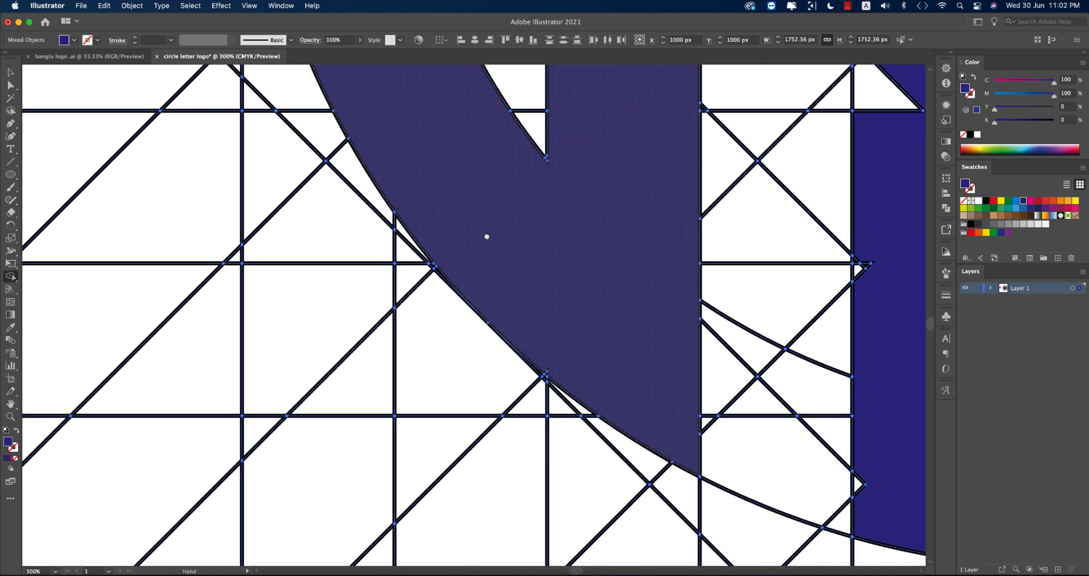
scroll(539, 340, "up", 3)
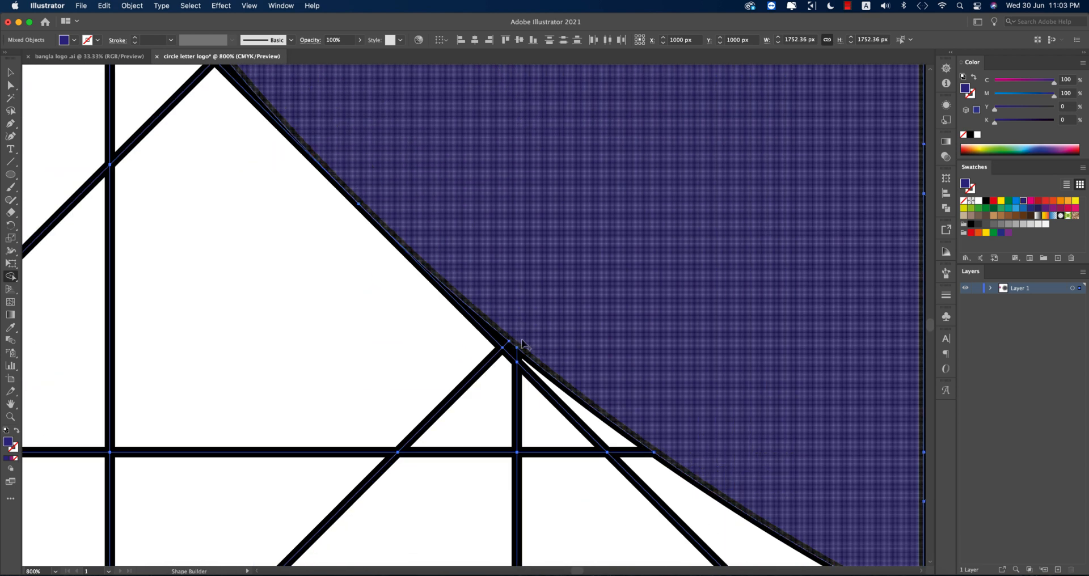
scroll(658, 351, "down", 4)
left_click_drag(584, 198, 630, 423)
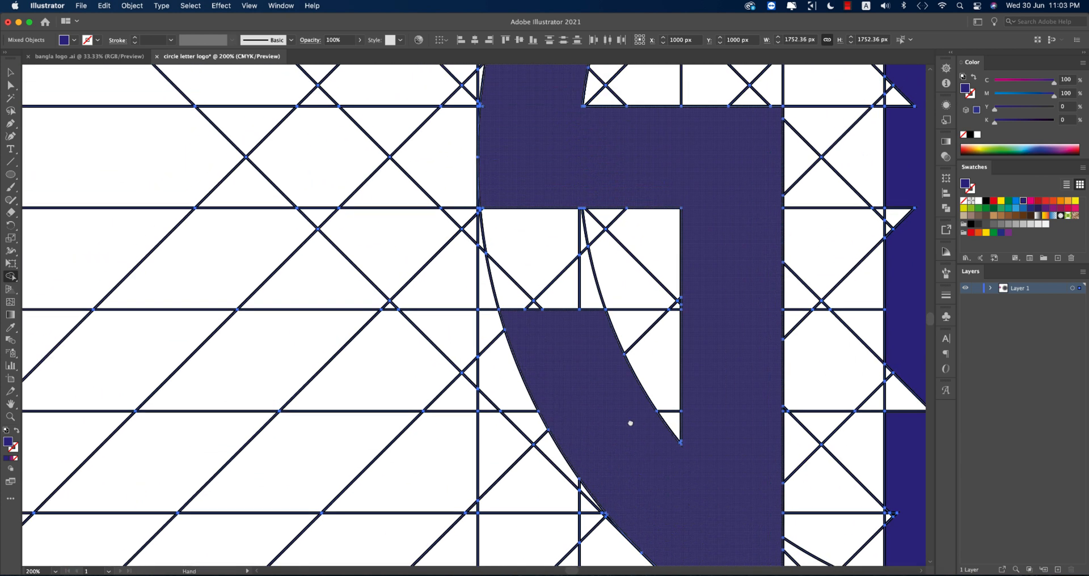
scroll(528, 346, "up", 2)
scroll(486, 318, "down", 6)
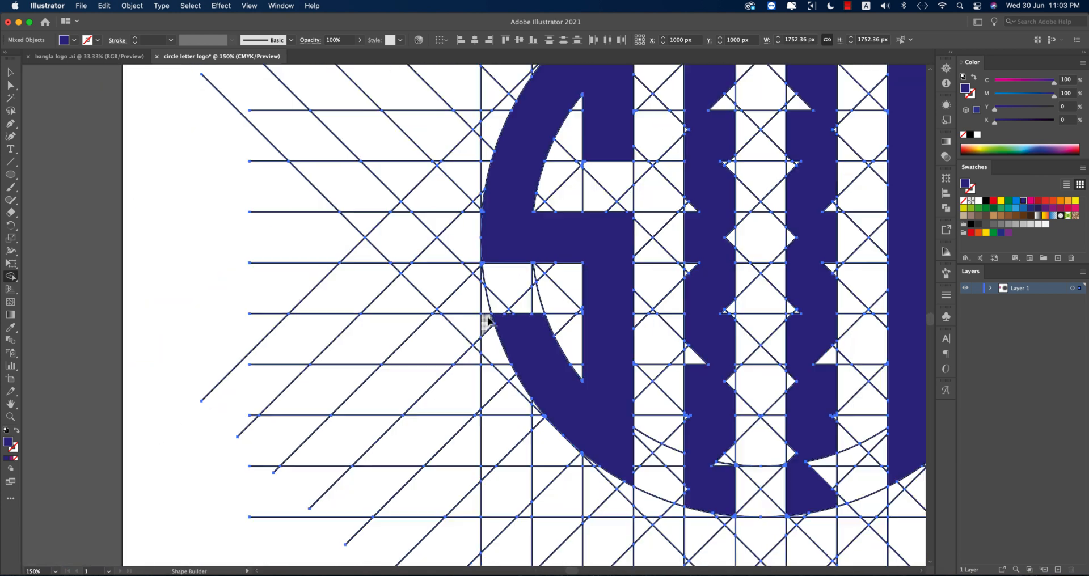
Join the A's two stems across the top of the circle and fill the uppermost notch on the left stem.
left_click_drag(654, 327, 579, 433)
scroll(571, 206, "up", 4)
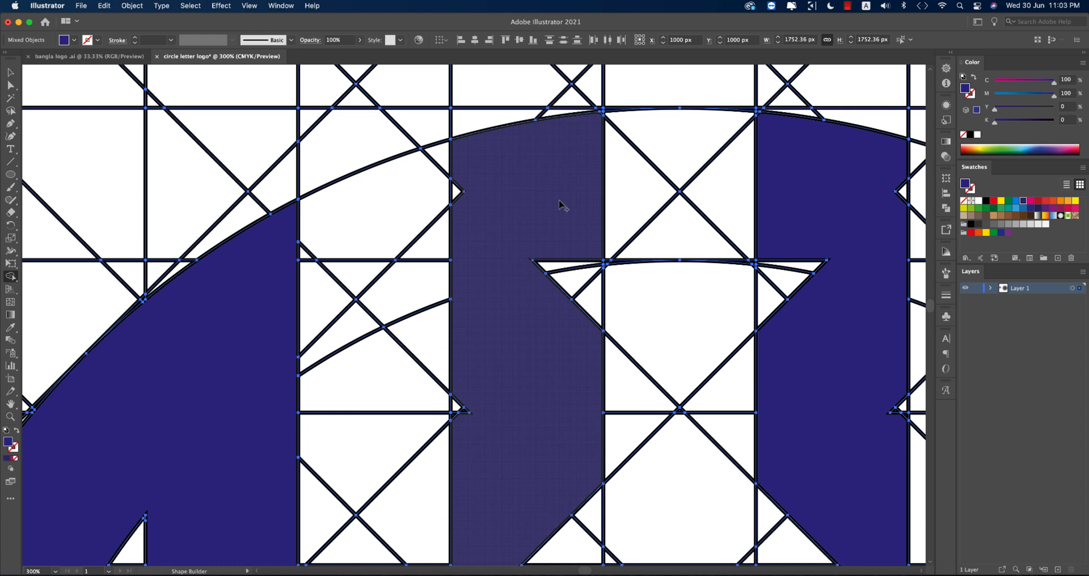
mouse_move(453, 190)
left_mouse_down()
mouse_move(536, 179)
mouse_move(771, 198)
left_mouse_up()
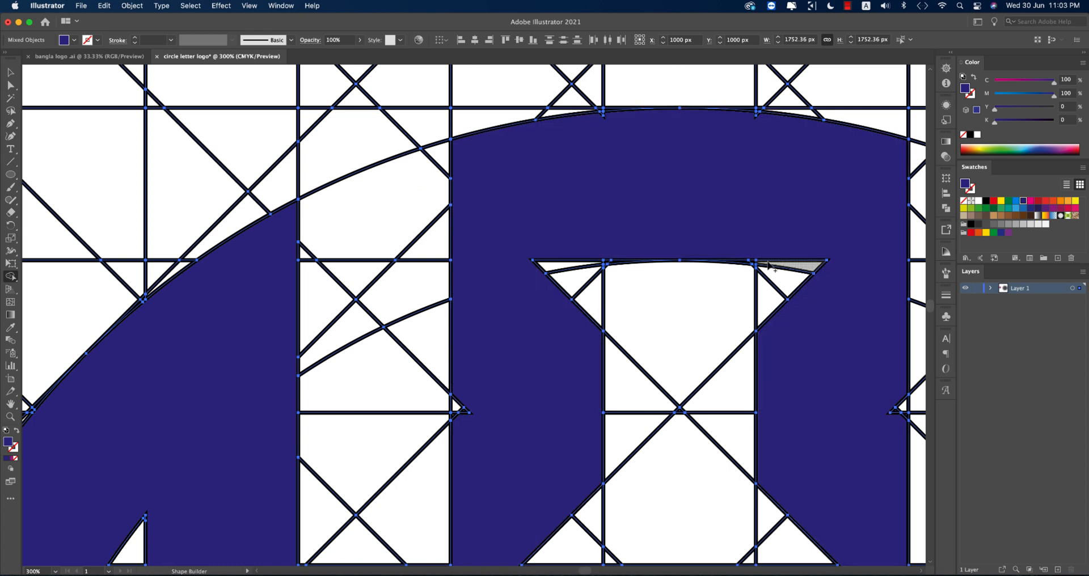
Fill the remaining triangular notches along both sides of the A's left stem down to its foot.
scroll(651, 233, "down", 4)
scroll(650, 233, "up", 4)
scroll(643, 335, "left", 2)
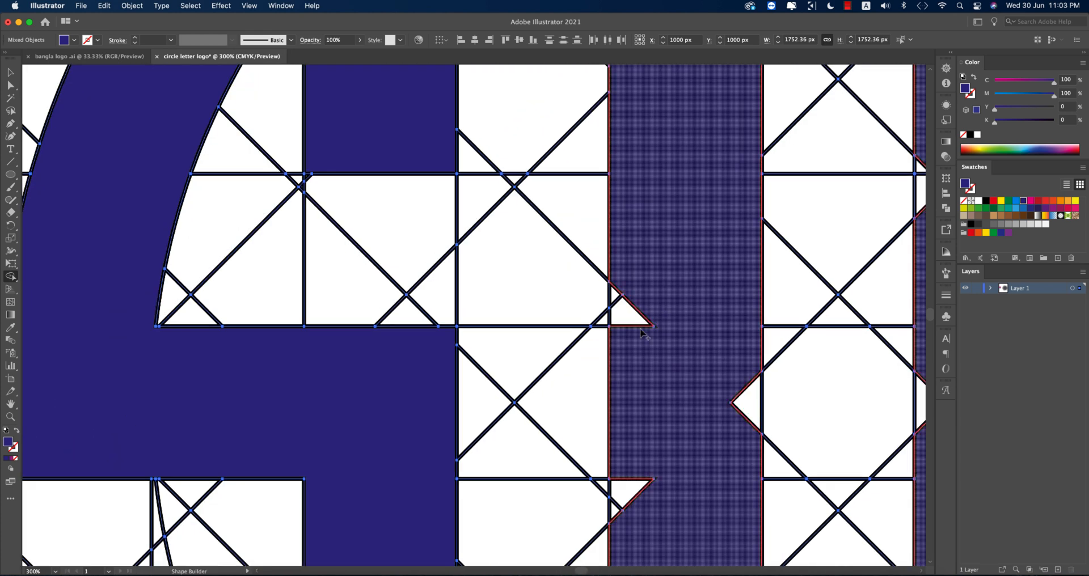
scroll(643, 340, "right", 1)
scroll(660, 383, "down", 6)
left_click_drag(675, 331, 670, 412)
scroll(671, 412, "down", 2)
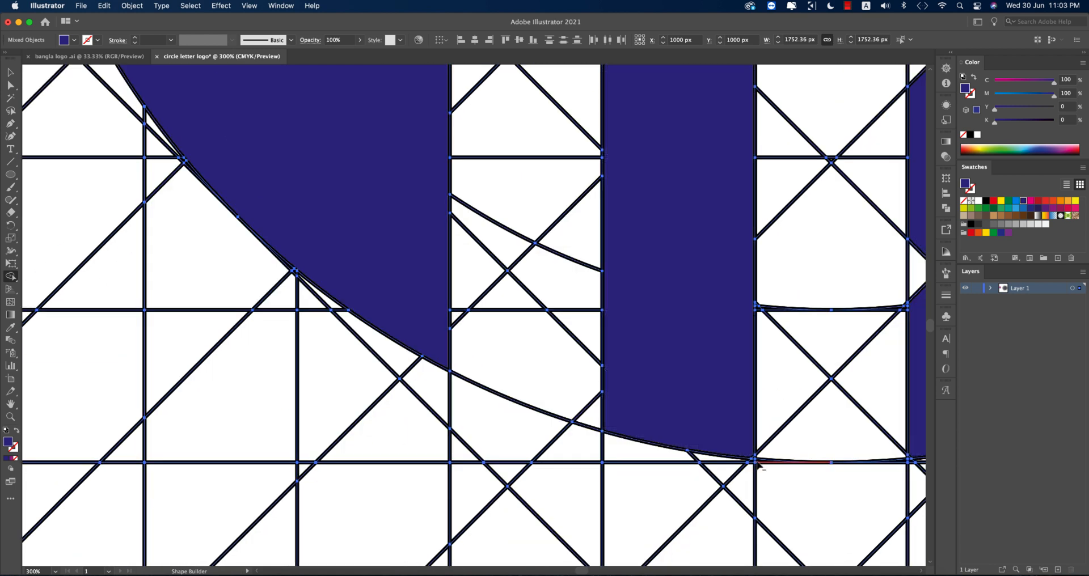
Fill the notches along the A's right stem and merge the middle cells into a crossbar between the stems.
scroll(814, 457, "down", 4)
scroll(868, 462, "up", 6)
scroll(728, 323, "up", 10)
left_click_drag(727, 323, 716, 454)
scroll(652, 340, "up", 10)
left_click_drag(422, 266, 470, 418)
scroll(615, 332, "down", 6)
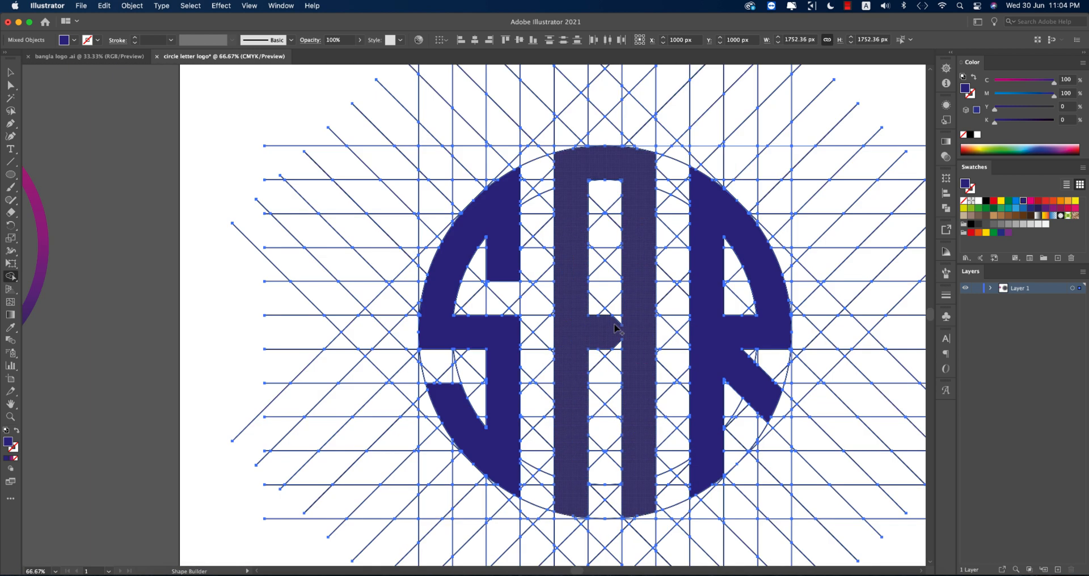
Select all construction lines and circles by their matching stroke using the Magic Wand and delete them, keeping the three letters.
key("v")
scroll(437, 320, "down", 2)
left_click(193, 196)
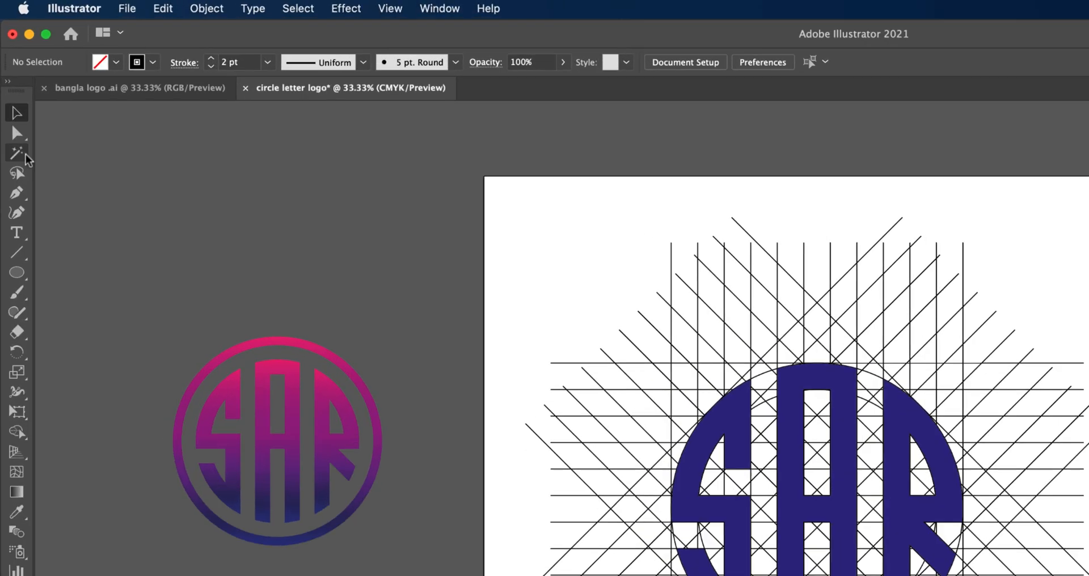
left_click(14, 98)
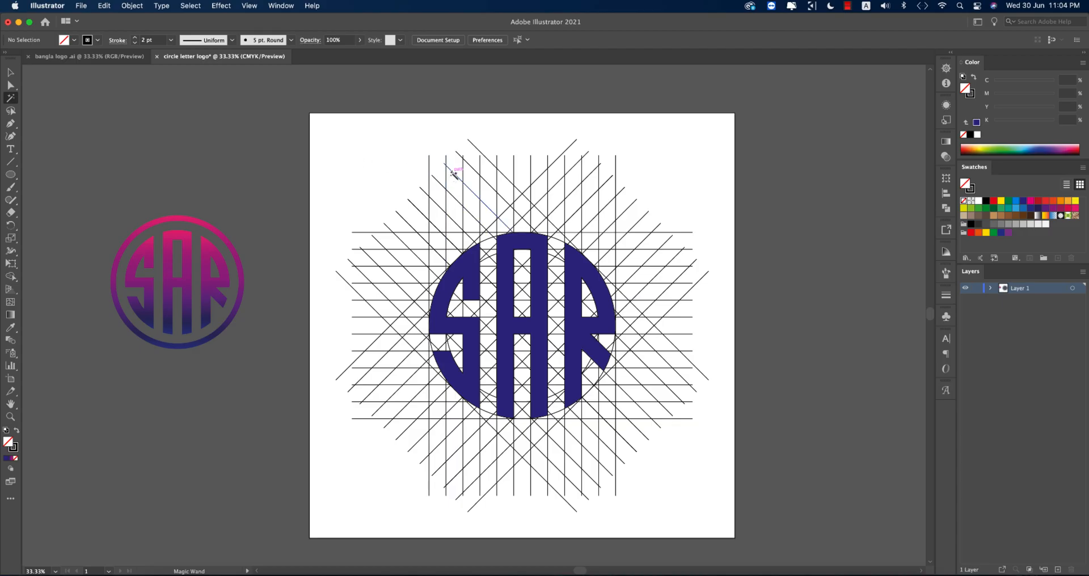
left_click(453, 174)
key("Delete")
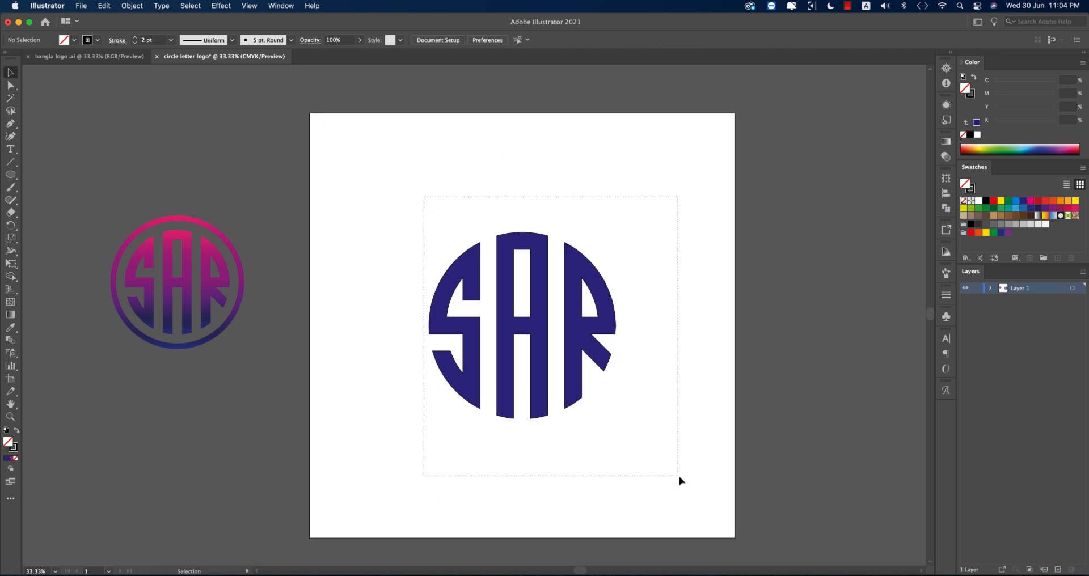
Remove the stroke from the S, A and R shapes, keeping their dark blue fill.
left_click_drag(680, 480, 680, 480)
left_click(98, 41)
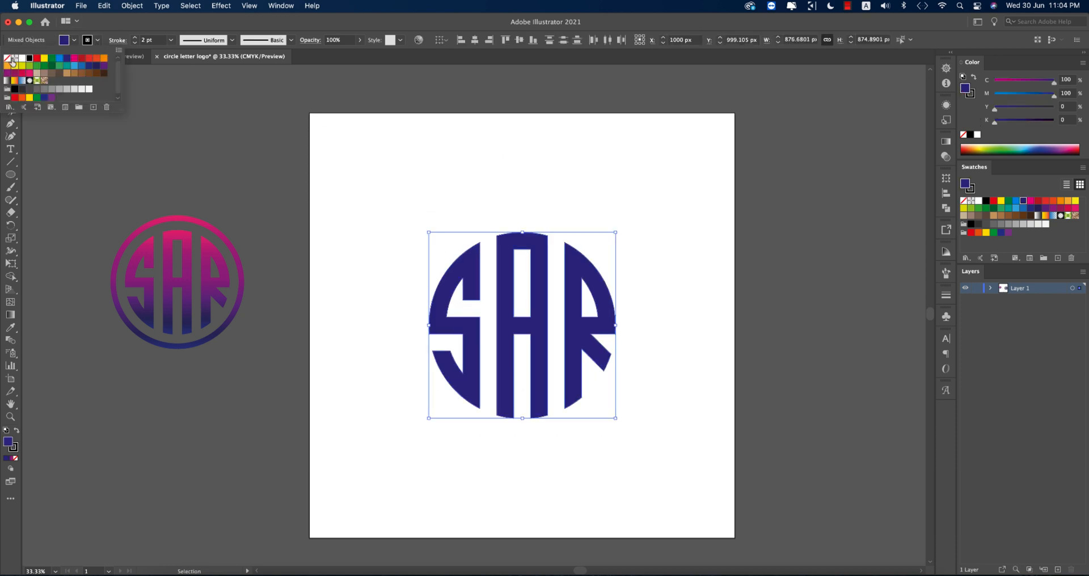
left_click(383, 213)
left_click(386, 199)
left_click_drag(382, 203, 634, 451)
left_click(633, 443)
left_click(587, 332)
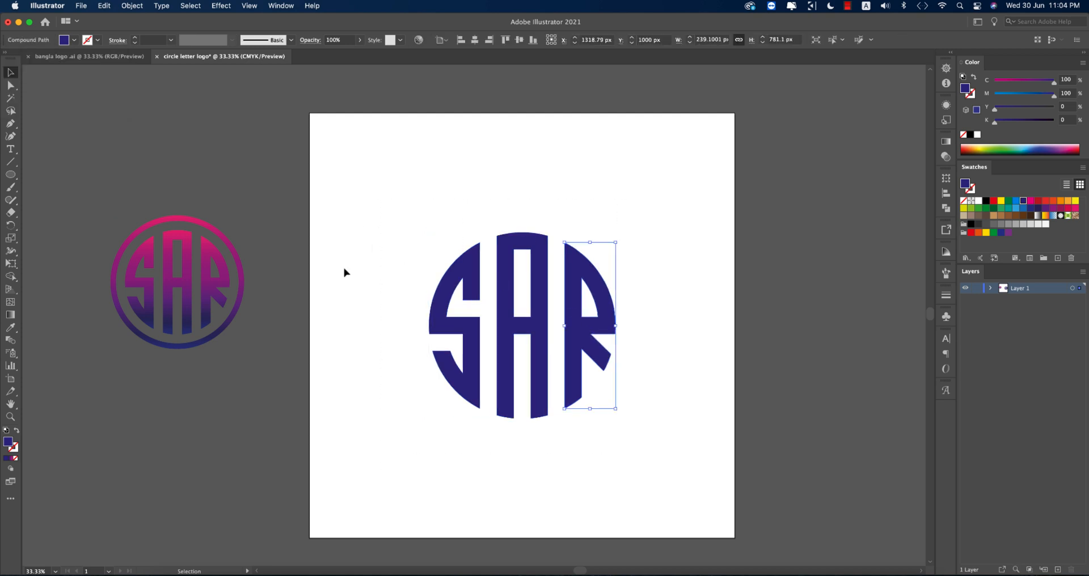
left_click(640, 443)
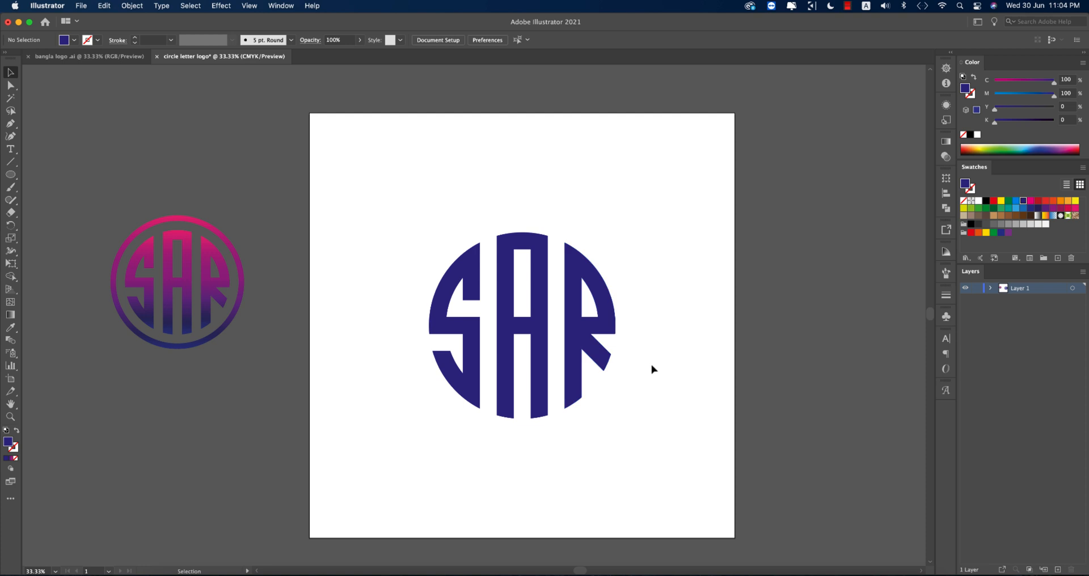
Draw a circle about 1097 px in diameter centred on the letters and swap its fill with its stroke.
left_click_drag(14, 177, 44, 202)
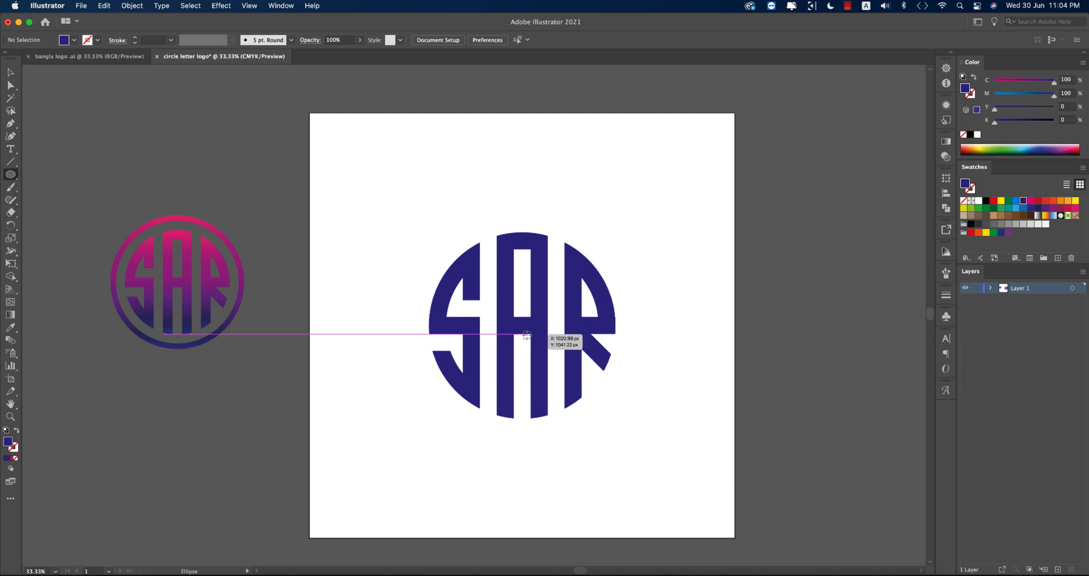
left_click_drag(523, 325, 573, 442)
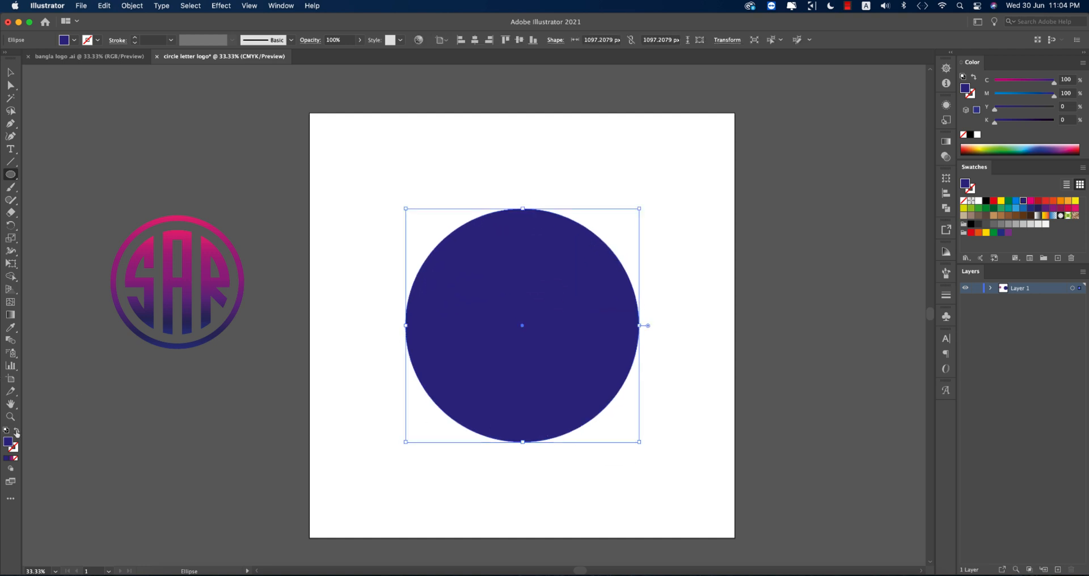
left_click(16, 431)
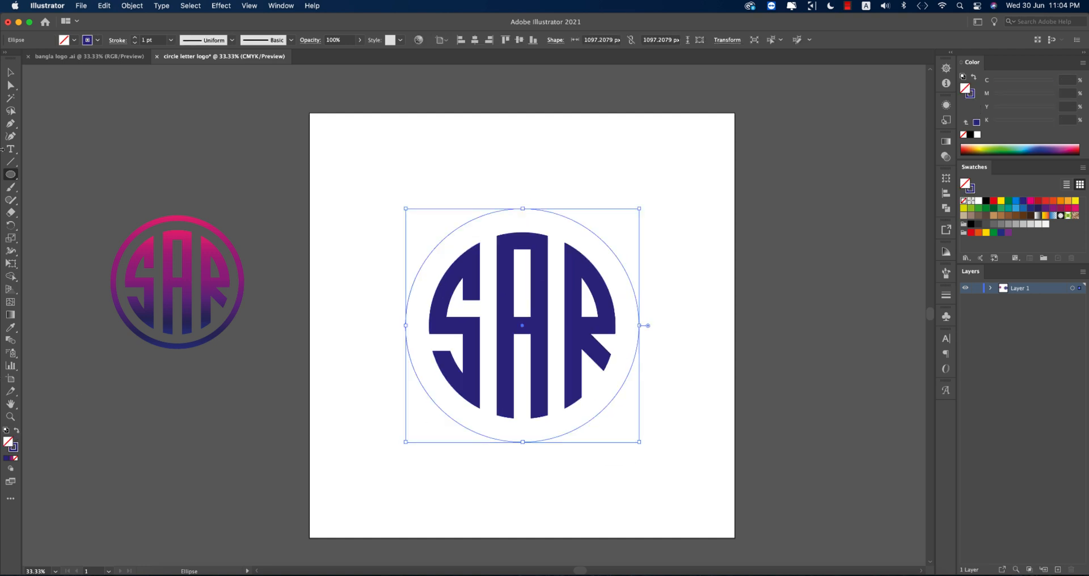
Group the S, A and R letters together, leaving the surrounding circle out of the group.
left_click(494, 193)
key("super+a")
key("a")
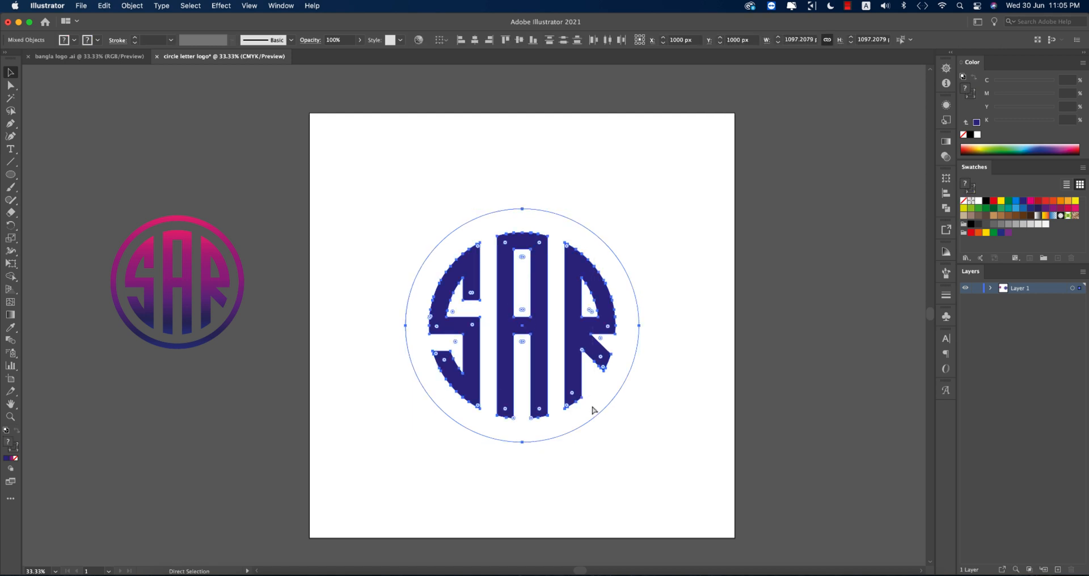
left_click(686, 432)
left_click(640, 325)
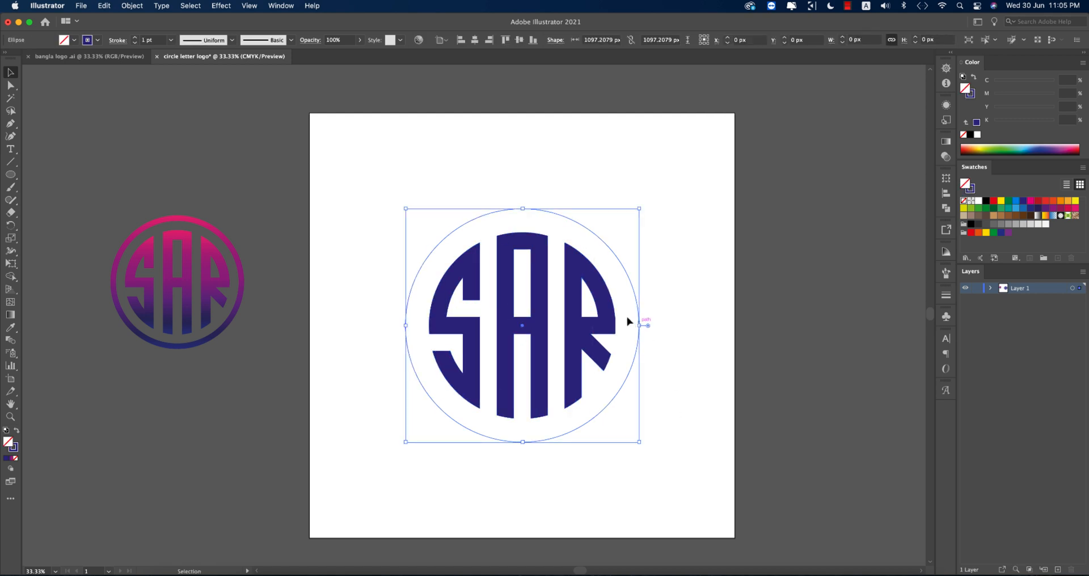
key("super+a")
left_click(631, 373, "shift")
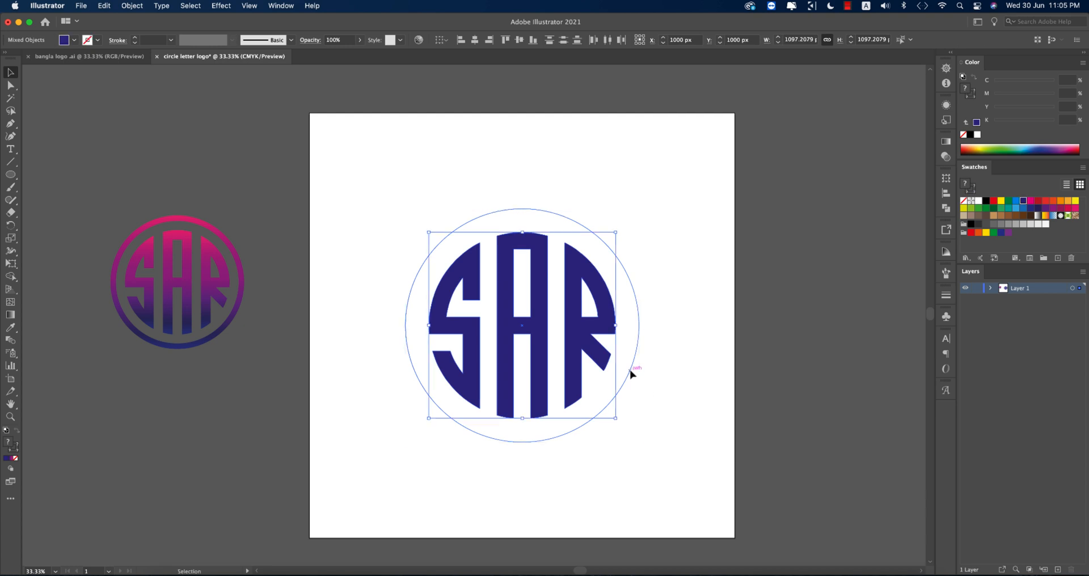
key("super+g")
left_click_drag(399, 219, 705, 460)
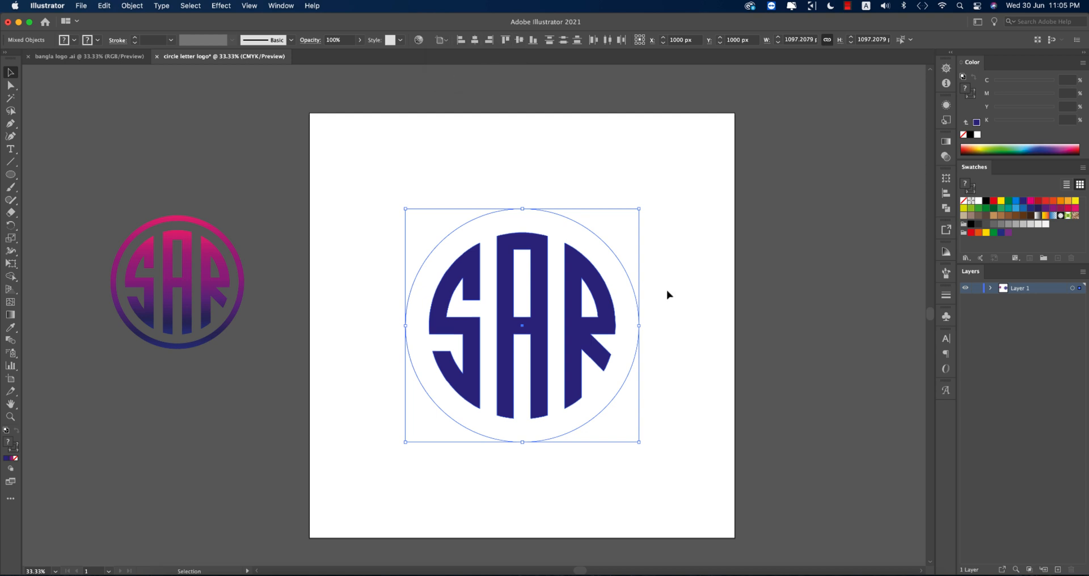
left_click(655, 268)
Give the surrounding circle a 60 pt stroke and scale it from its centre to about 1049 px in diameter.
left_click(625, 273)
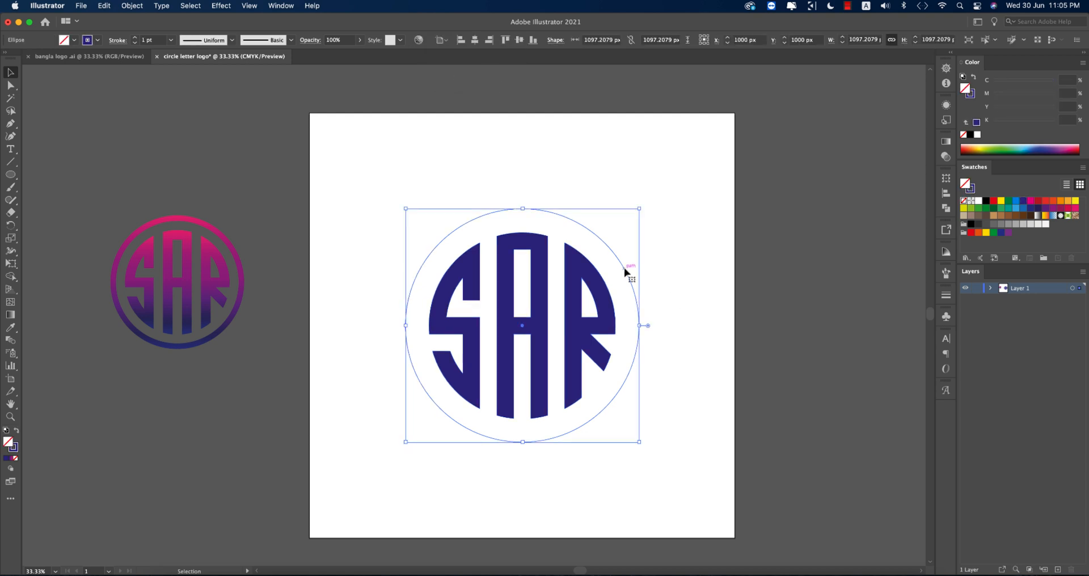
left_click(171, 40)
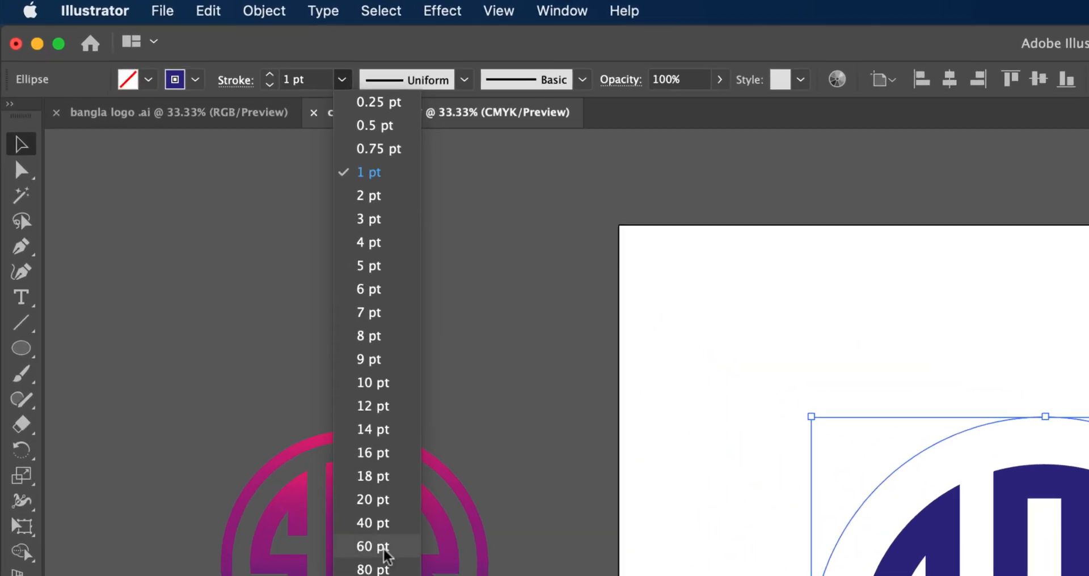
left_click(190, 272)
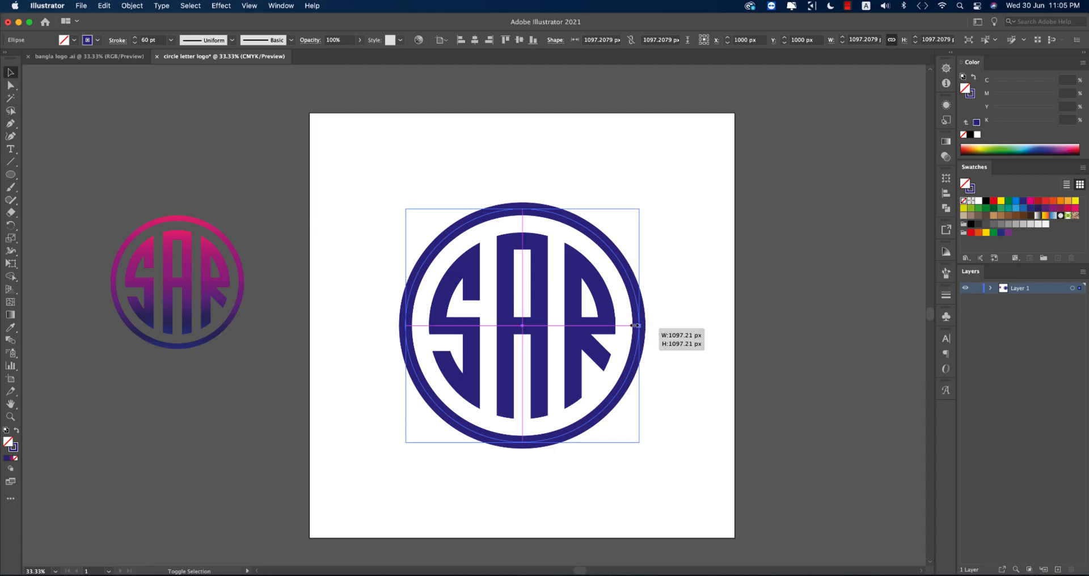
left_click_drag(638, 326, 633, 326)
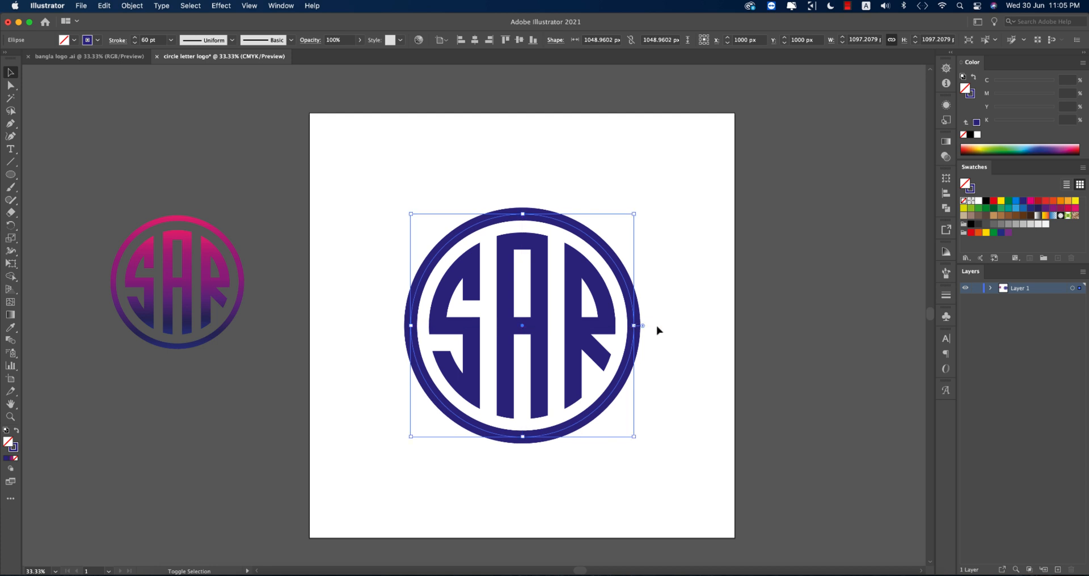
Expand the circle's fill and stroke into a ring shape and group it with the letters.
left_click(681, 307)
left_click_drag(605, 263, 605, 264)
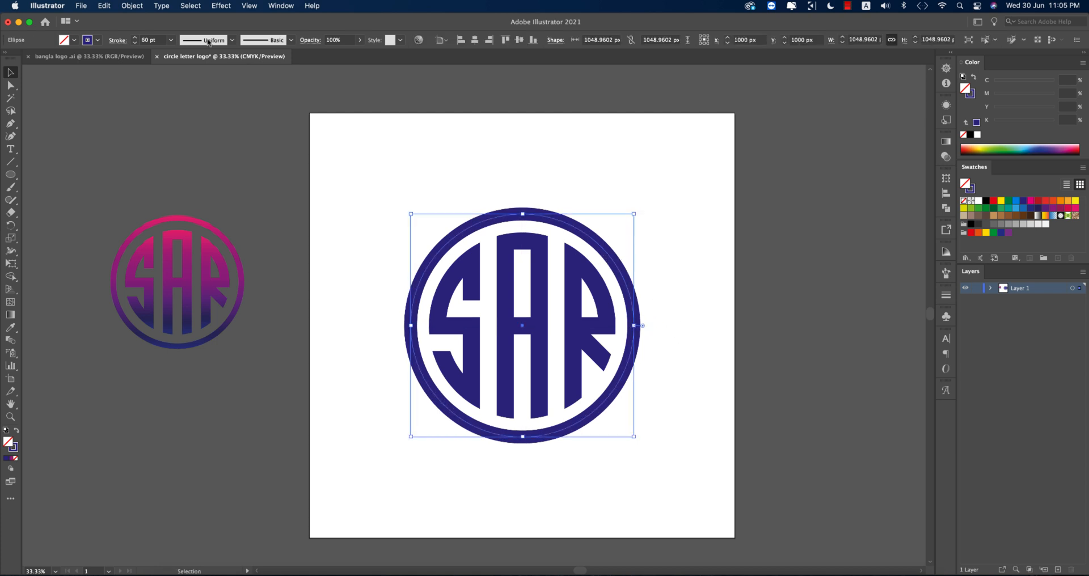
left_click(139, 9)
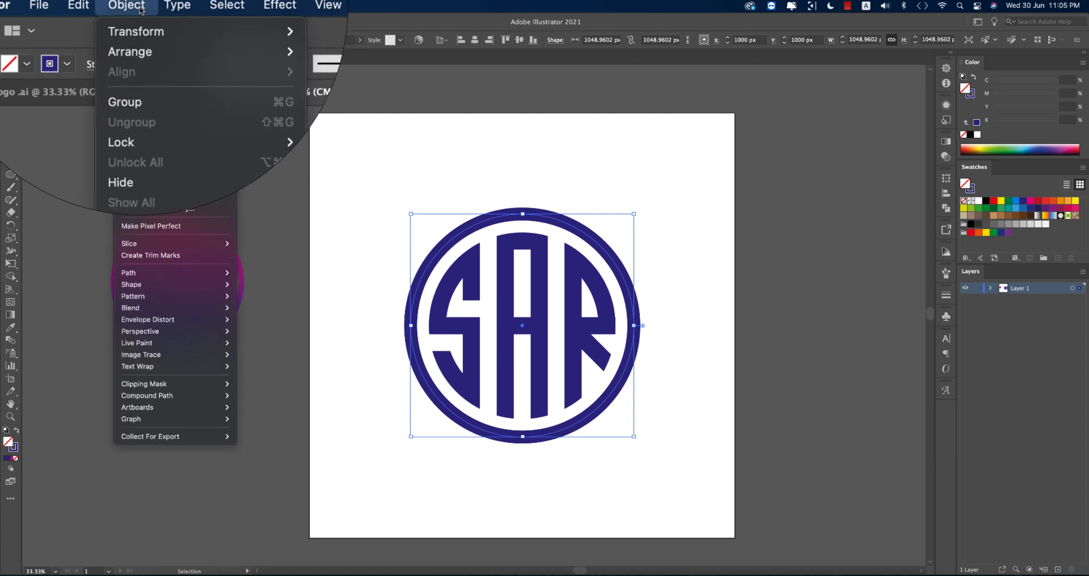
left_click(144, 134)
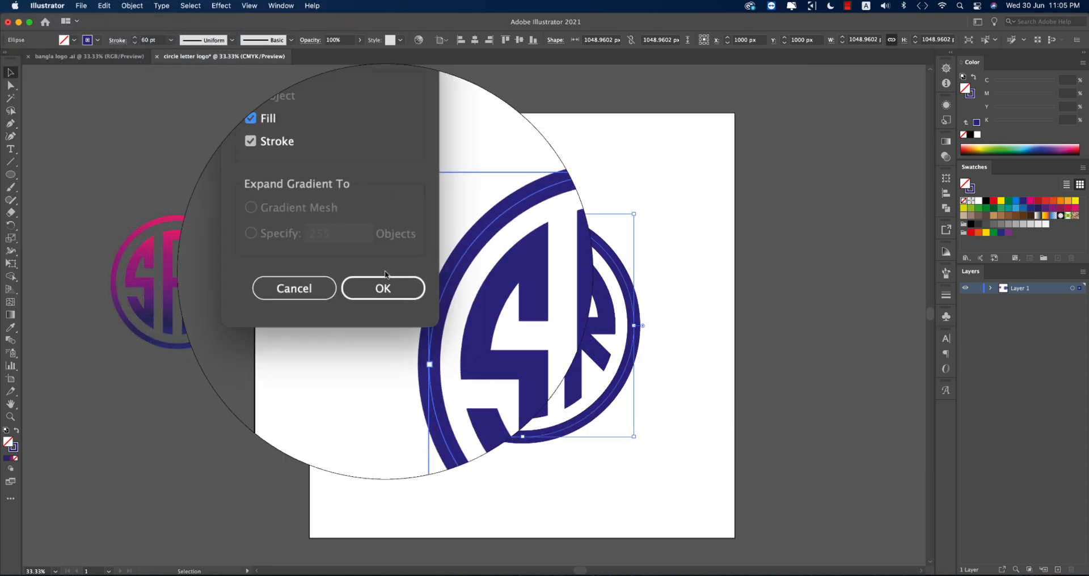
left_click(383, 281)
left_click(683, 204)
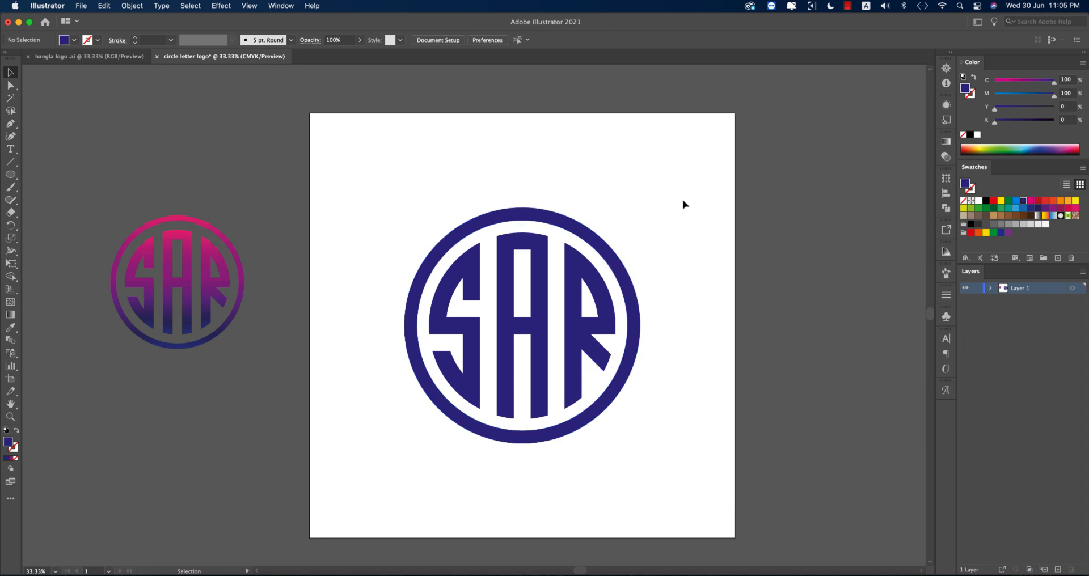
left_click_drag(359, 455, 371, 439)
key("super+g")
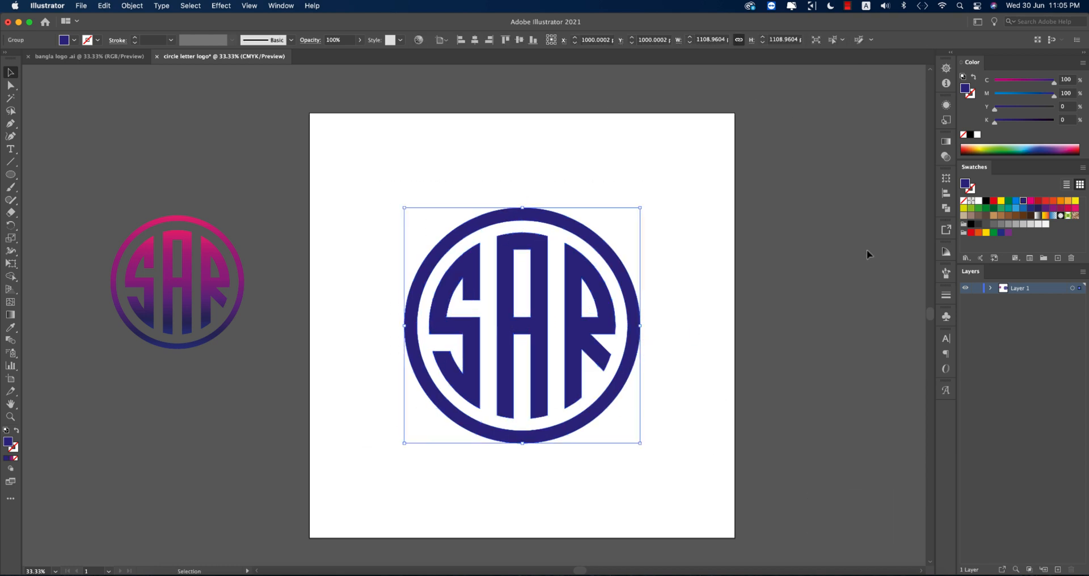
Apply the White, Black gradient preset to the fill of the whole grouped logo.
left_click(945, 141)
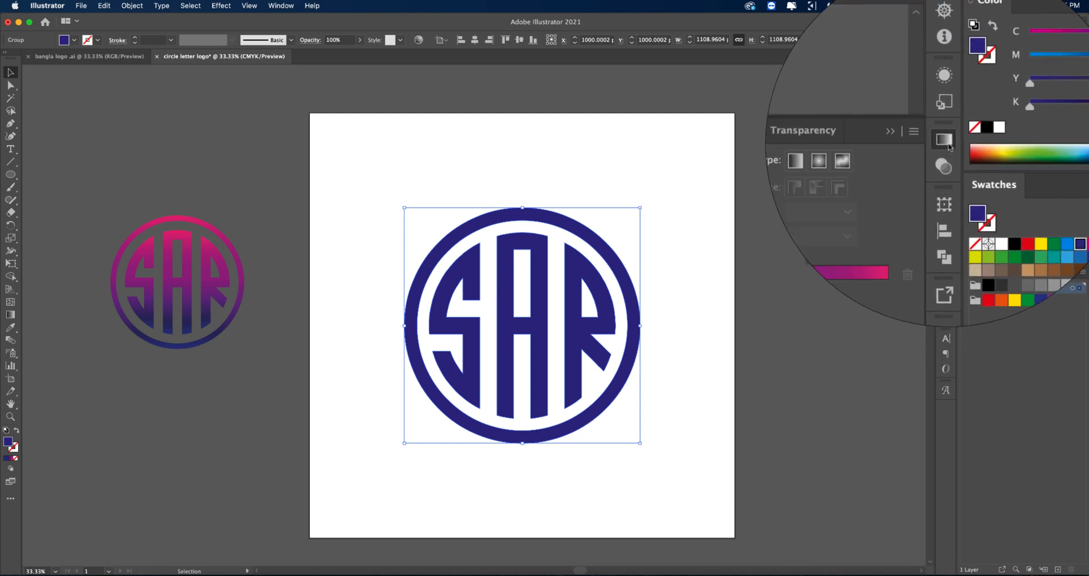
left_click(281, 5)
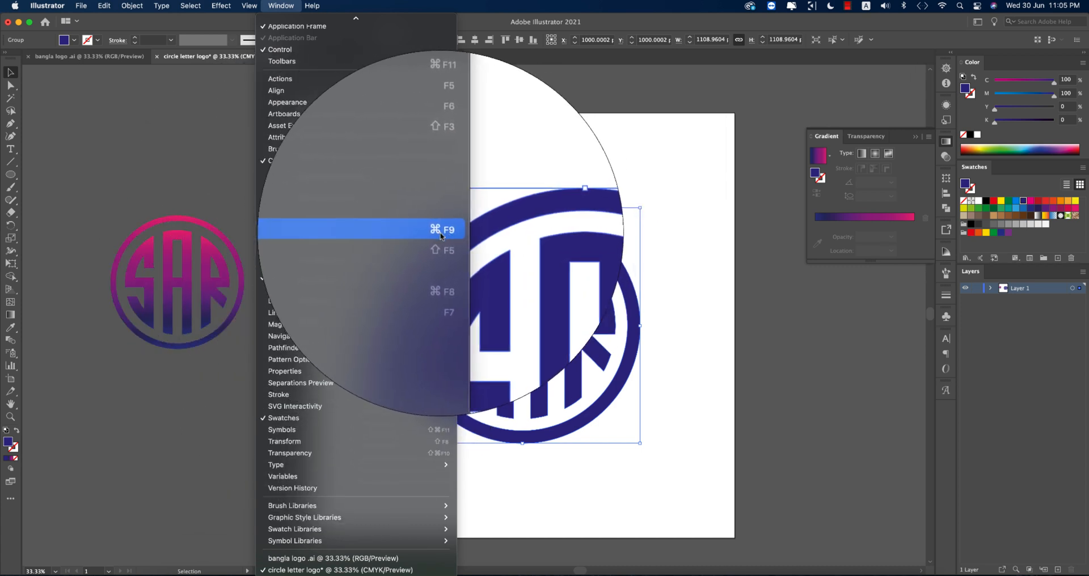
left_click(831, 158)
left_click(831, 158)
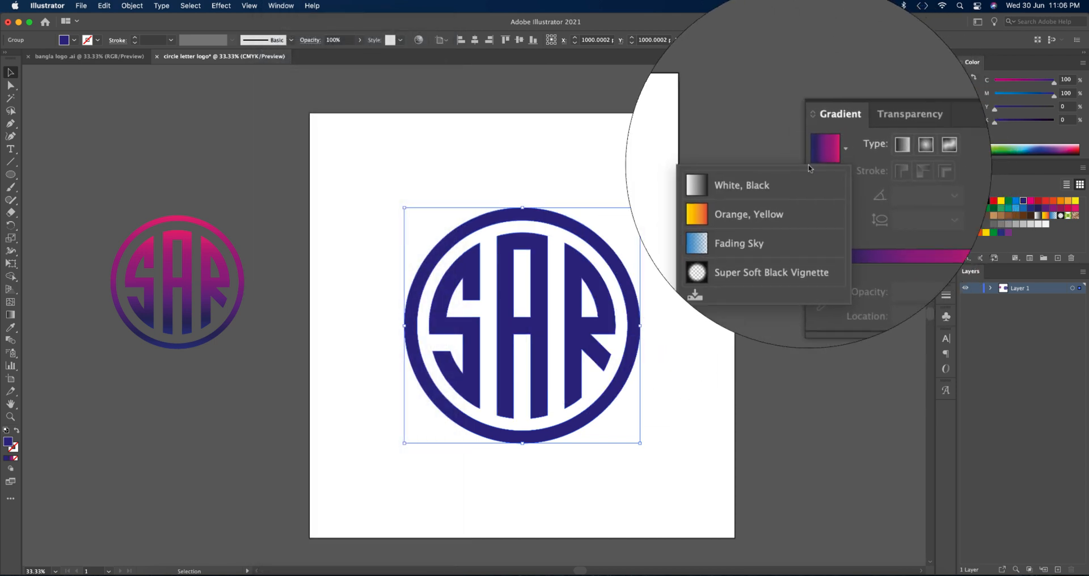
left_click(748, 181)
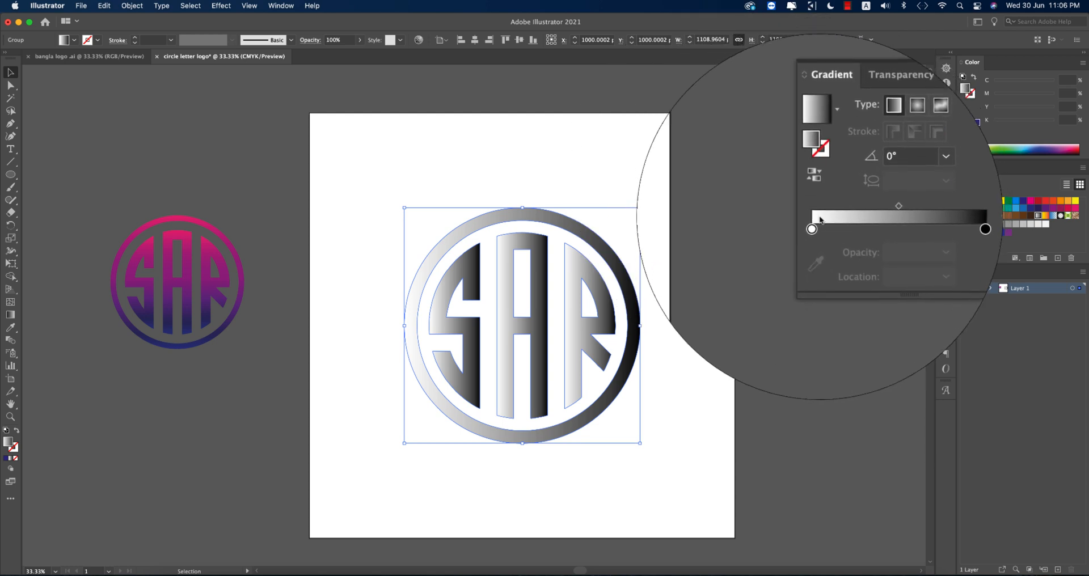
Set the logo's gradient angle to 90° and reverse the gradient direction.
left_click(866, 185)
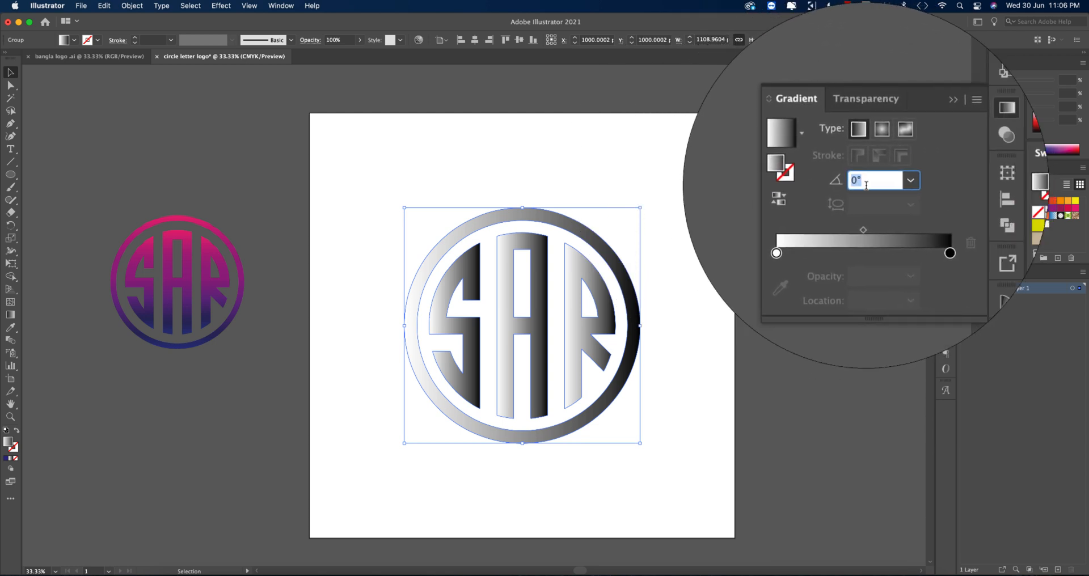
type("90")
key("Return")
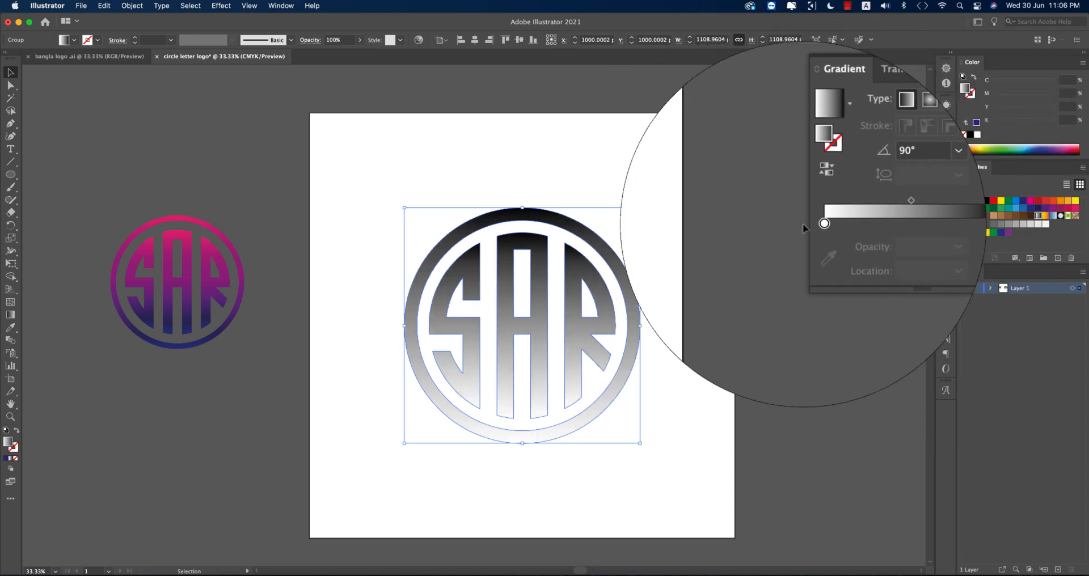
left_click(816, 193)
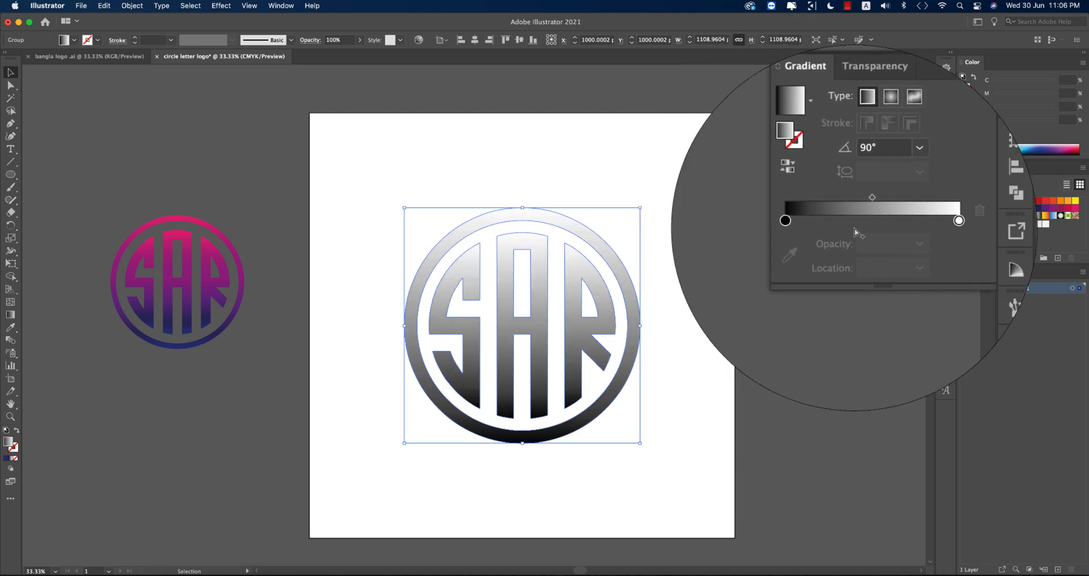
Recolour the gradient's white stop crimson and its black stop dark navy (C=100 M=100 Y=25 K=25).
double_click(913, 224)
left_click(873, 262)
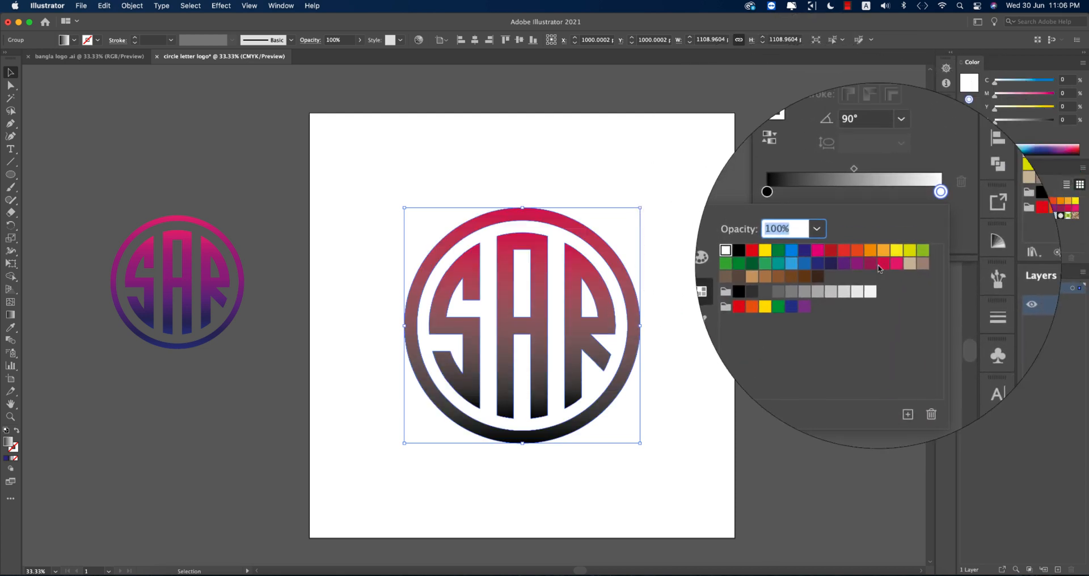
left_click(814, 222)
double_click(815, 222)
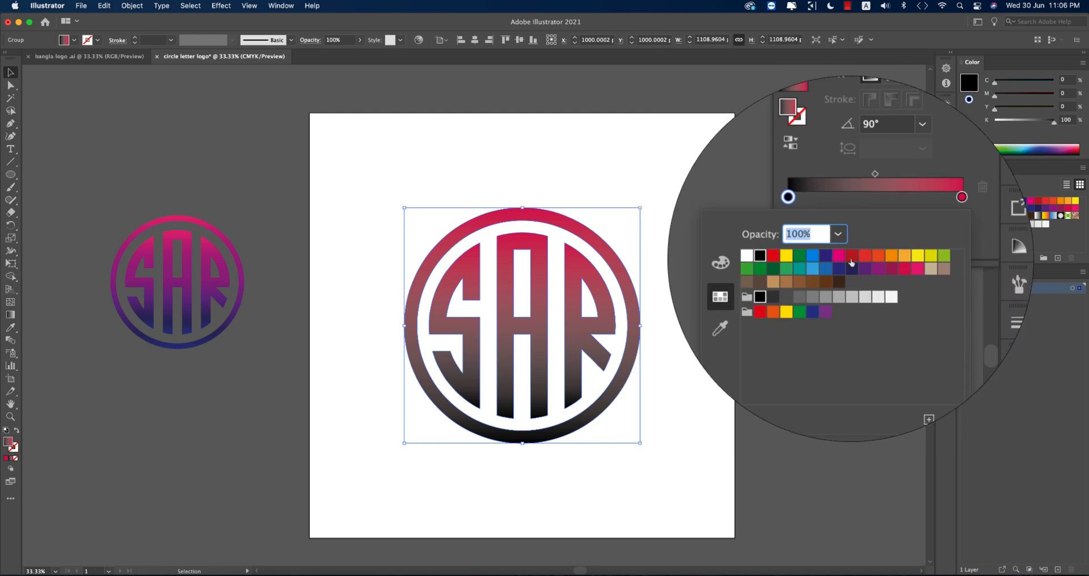
left_click(850, 264)
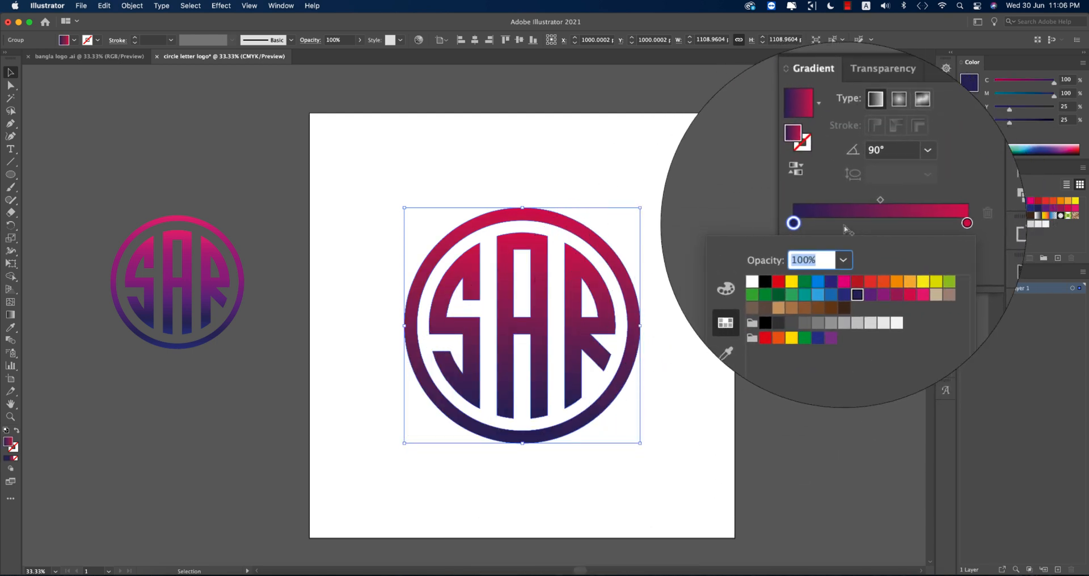
Shift the navy stop to about 30% and add a blue stop (C=100 M=95 Y=5 K=0) at the gradient's start.
mouse_move(812, 223)
left_mouse_down()
mouse_move(866, 225)
mouse_move(812, 224)
left_mouse_up()
double_click(816, 227)
left_click(864, 292)
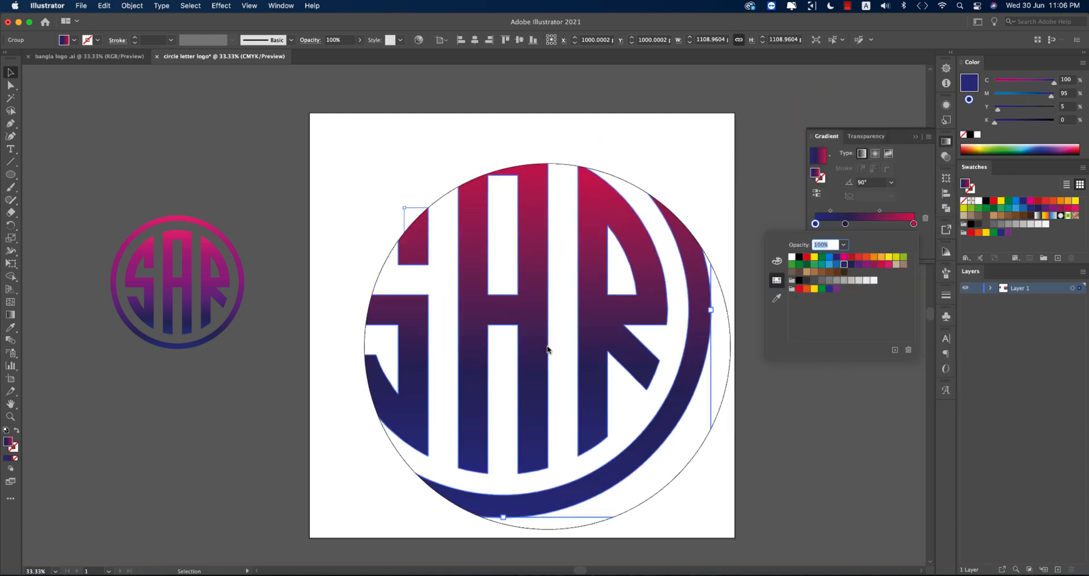
Add a gradient stop at about 79% and colour it purple (C=50 M=100 Y=0 K=0).
left_click(893, 225)
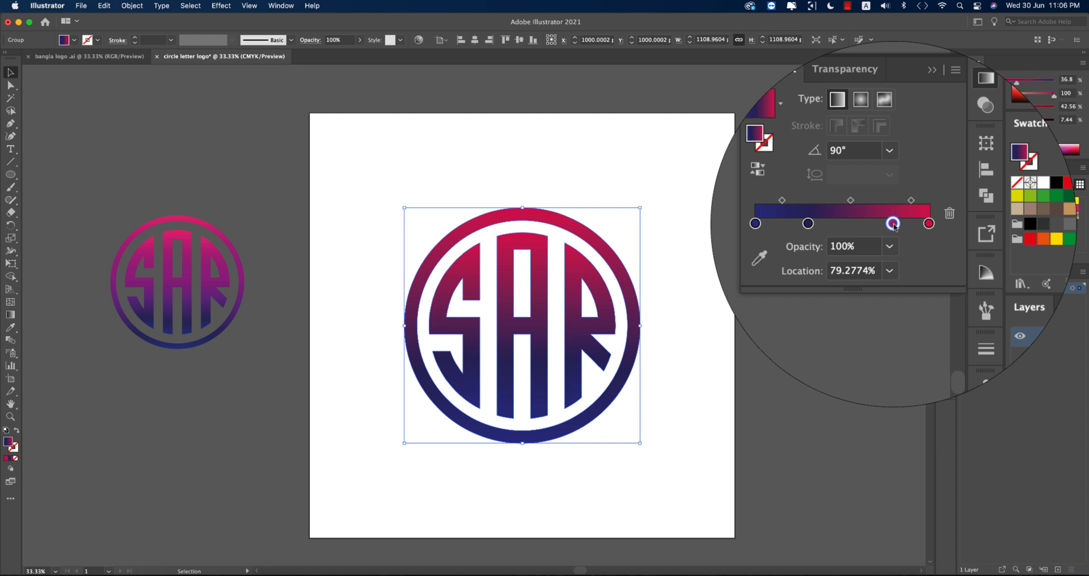
double_click(893, 225)
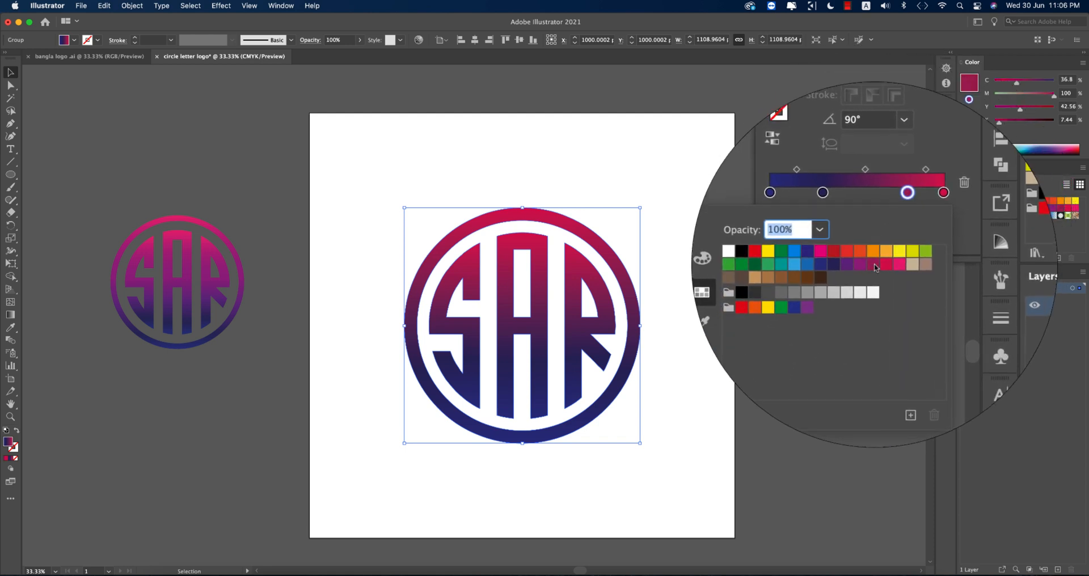
left_click(866, 266)
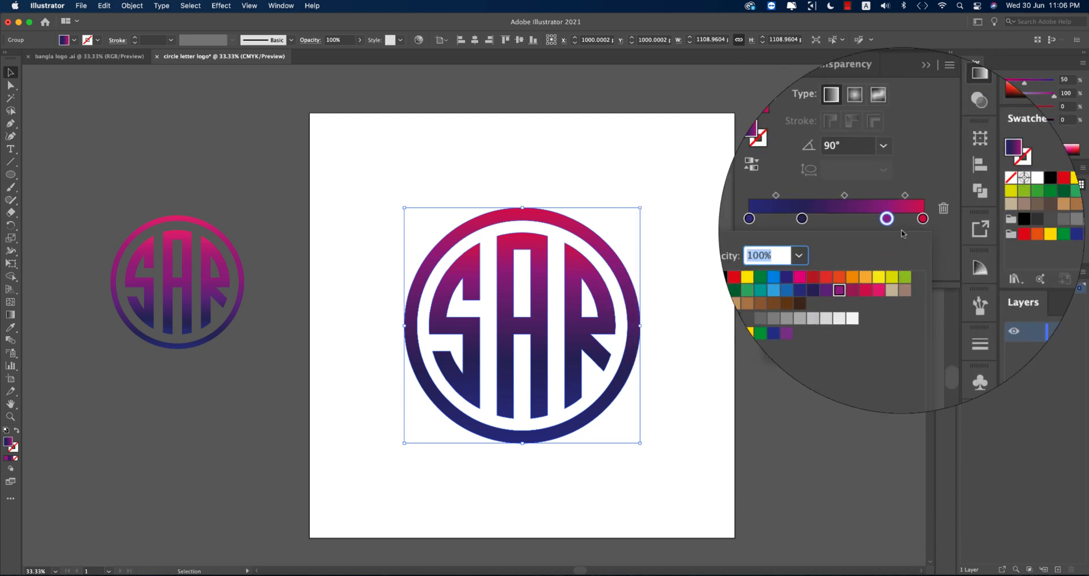
Move the purple stop to about 67% and the navy stop to about 25%, recolouring the navy one violet (C=75 M=100 Y=0 K=0).
left_click(893, 225)
left_click_drag(894, 225, 814, 223)
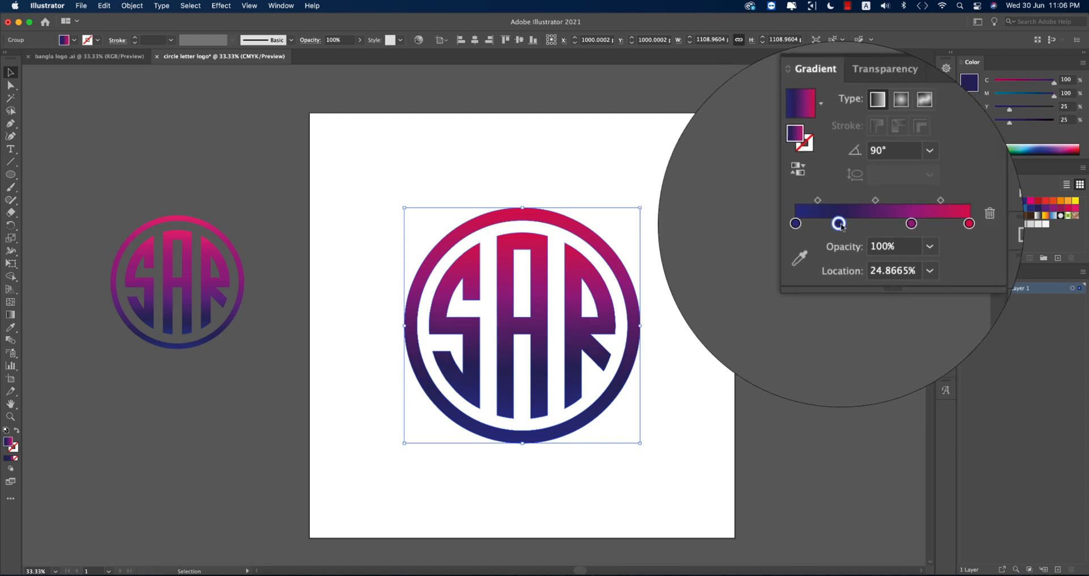
double_click(839, 223)
left_click(857, 265)
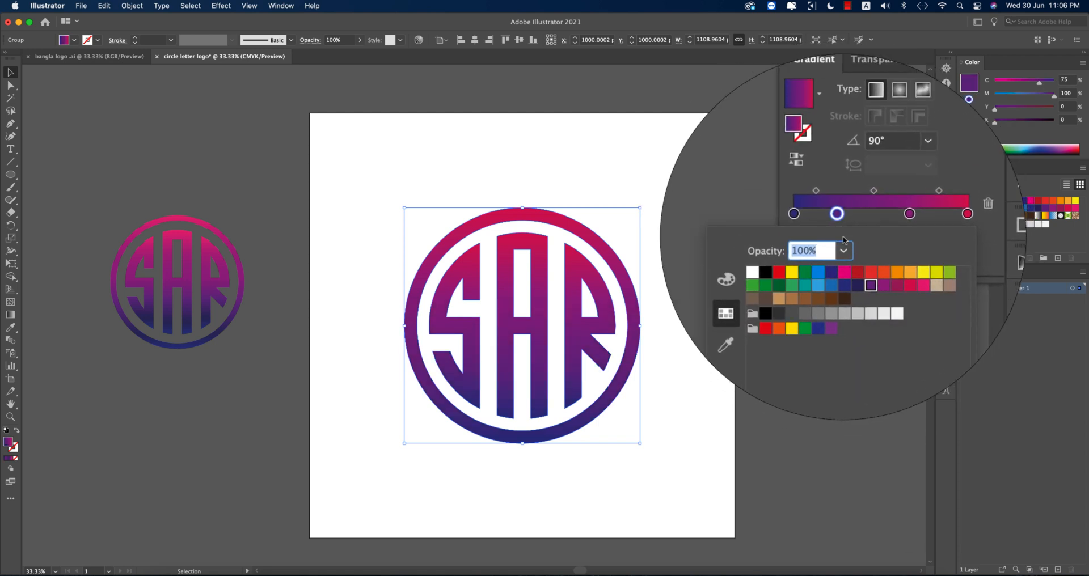
Move the violet stop to about 33% and the crimson stop to about 87%, and add another stop at about 99%.
left_click(844, 225)
left_click_drag(843, 226, 848, 225)
left_click_drag(913, 225, 903, 225)
left_click(914, 225)
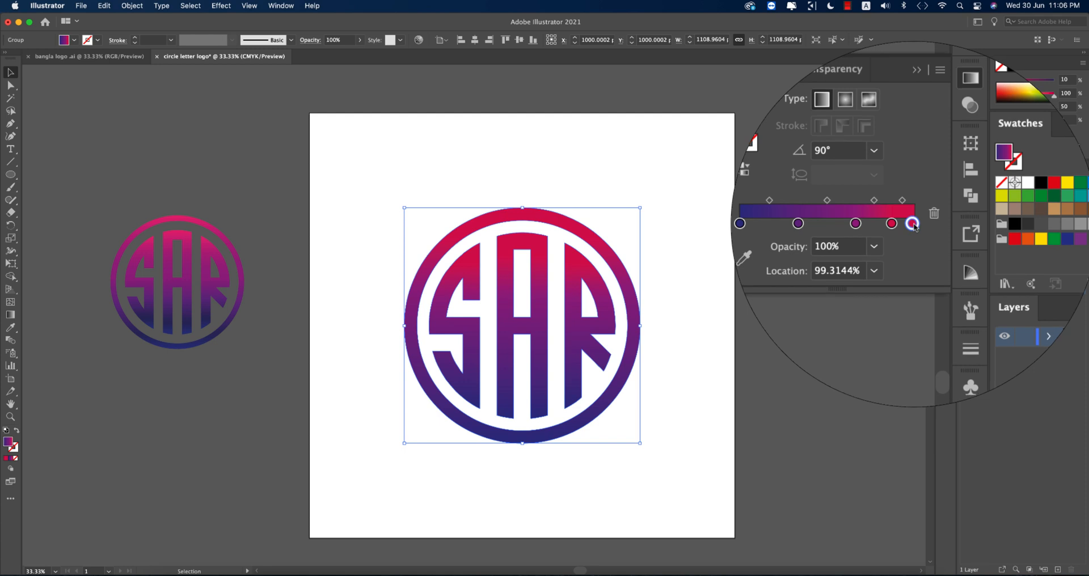
Try several swatches on the gradient's end stop, settle on orange-red (C=0 M=80 Y=95 K=0), and deselect the logo.
double_click(912, 224)
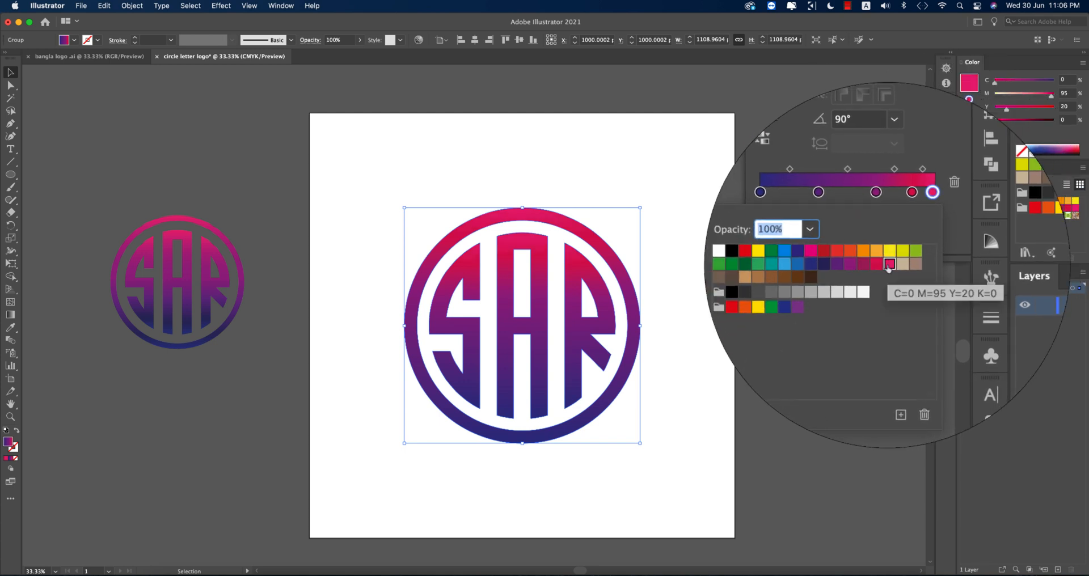
left_click(867, 259)
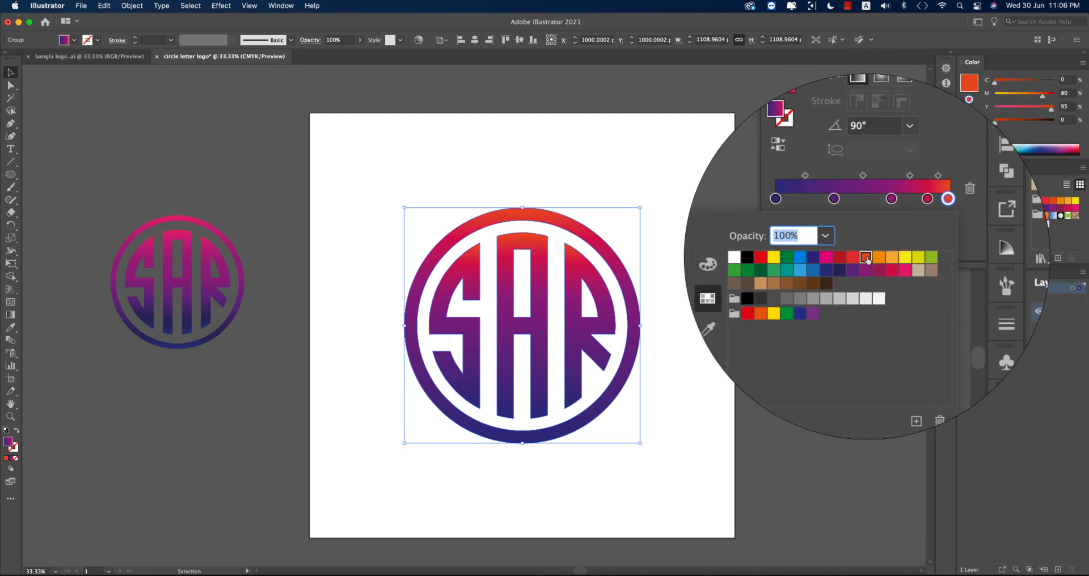
left_click(880, 257)
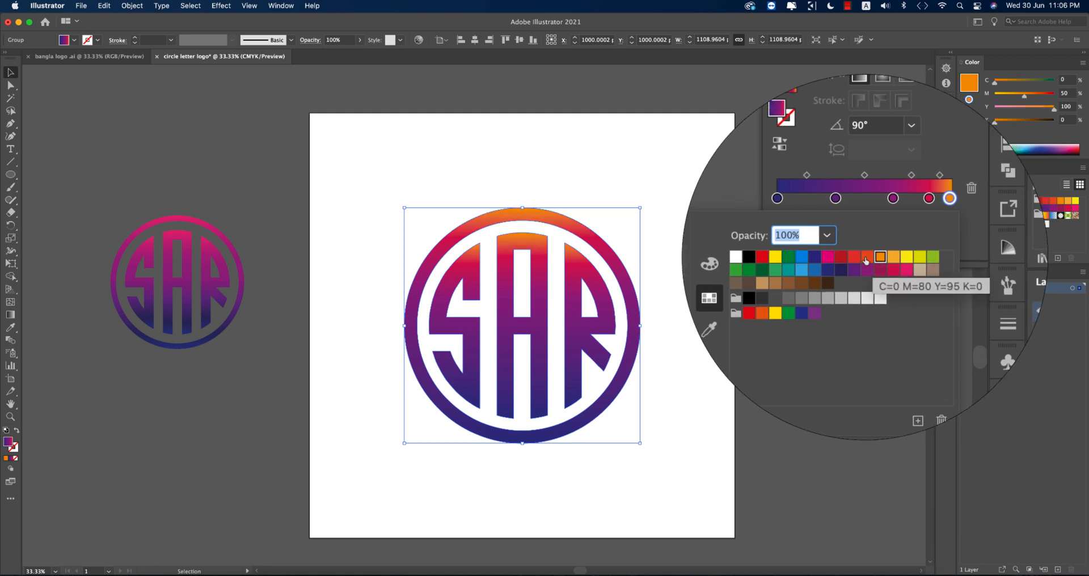
left_click(866, 260)
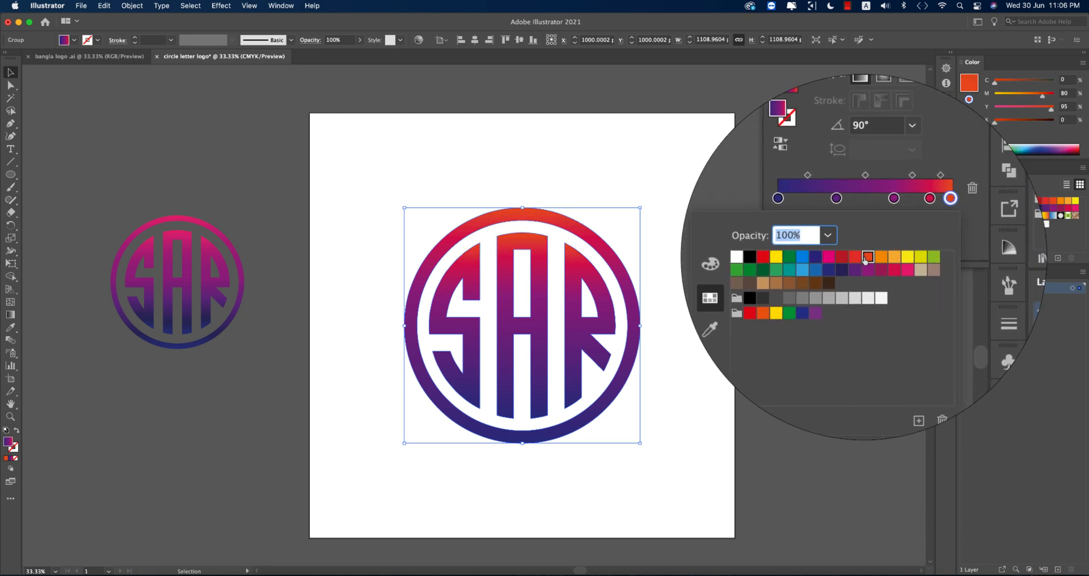
left_click(675, 349)
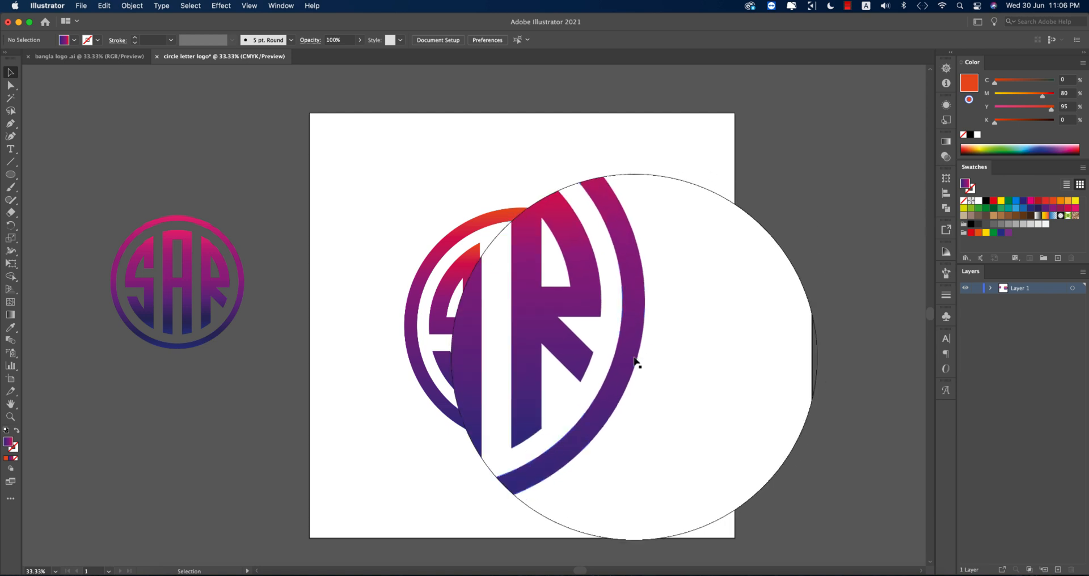
left_click(634, 358)
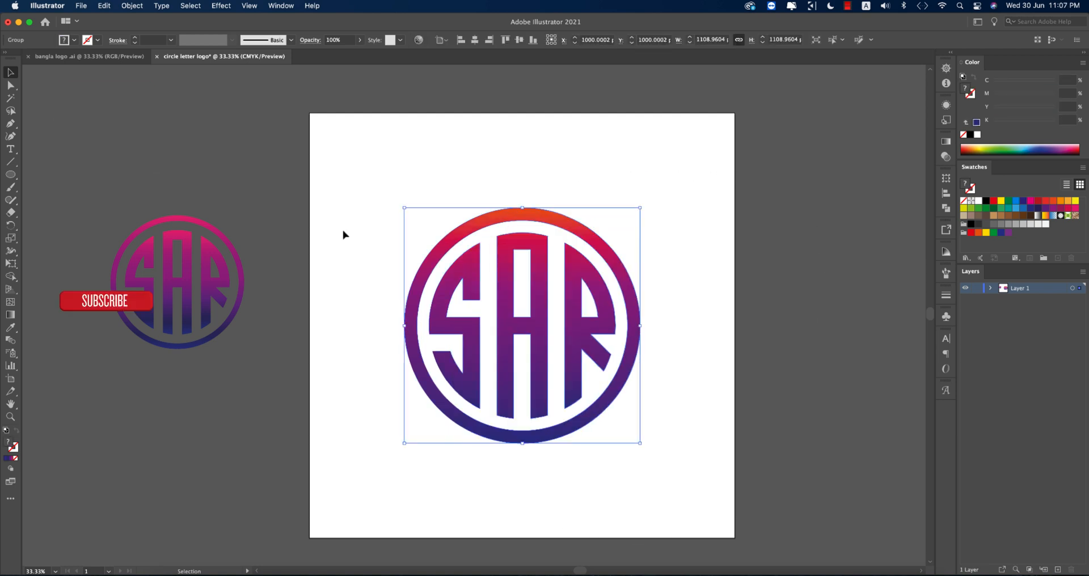
left_click(343, 234)
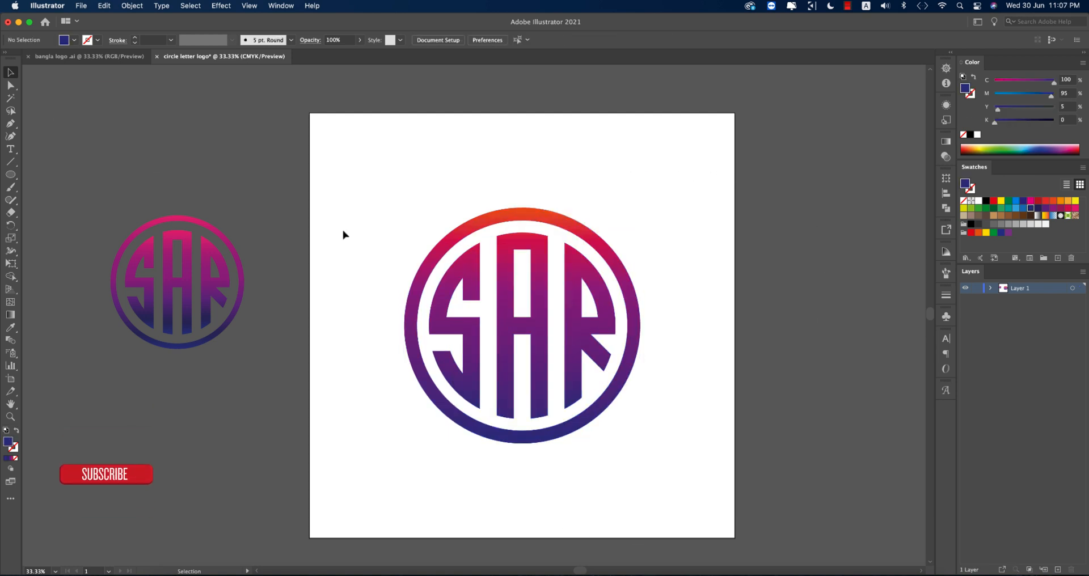